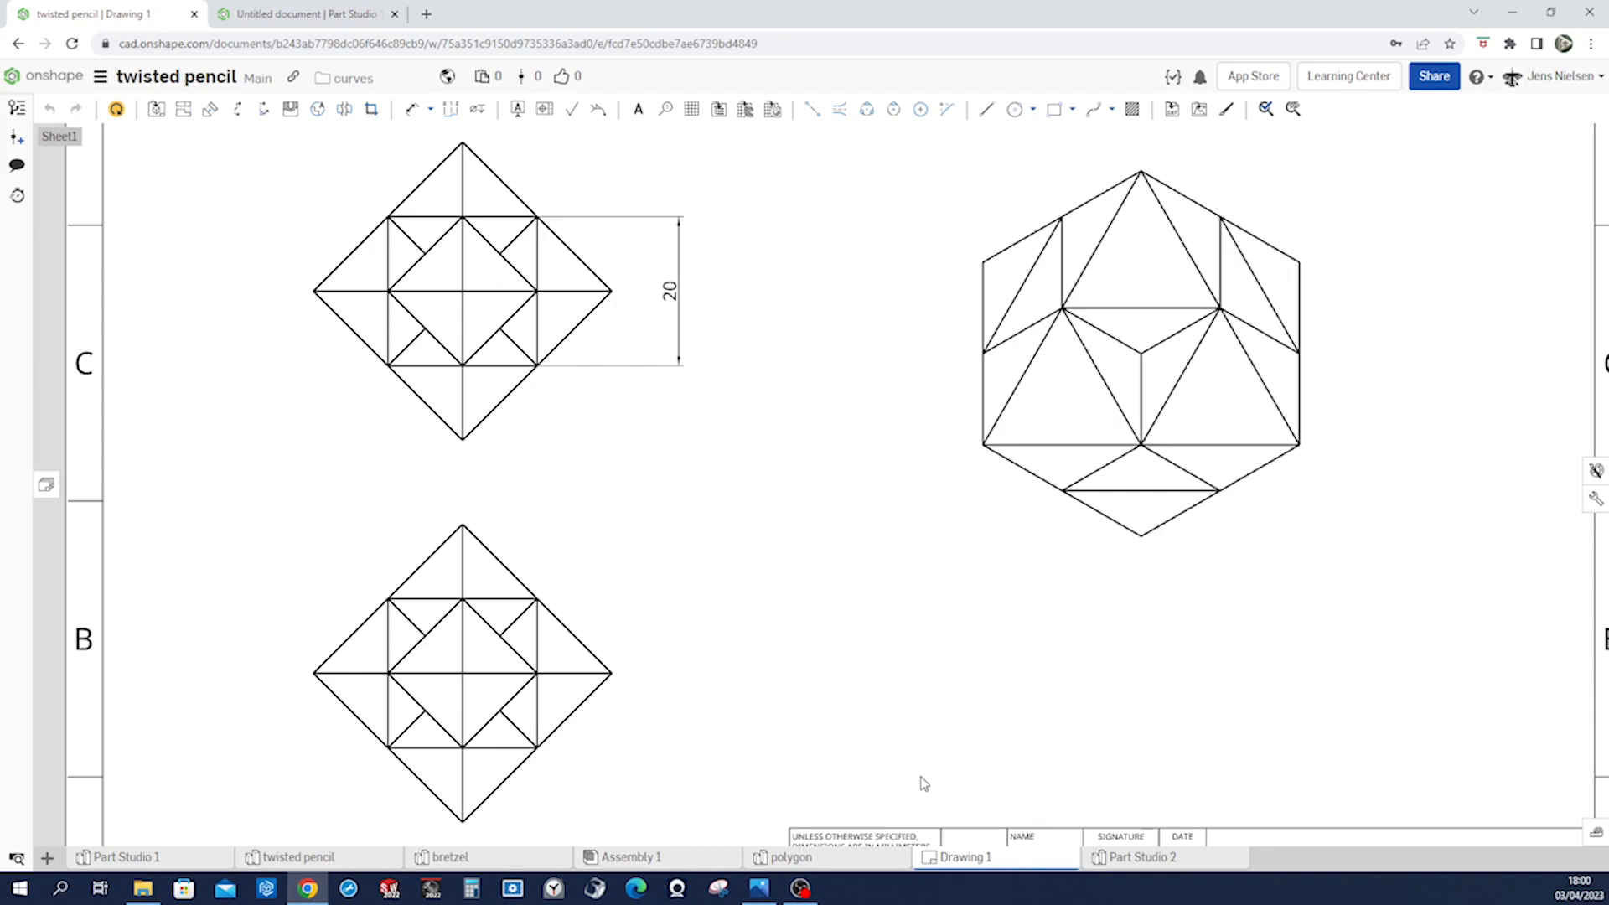
# - Open the polygon Part Studio and inspect the star-shaped model in top, front, right and isometric views
pyautogui.moveTo(860, 865)
pyautogui.click(859, 857)
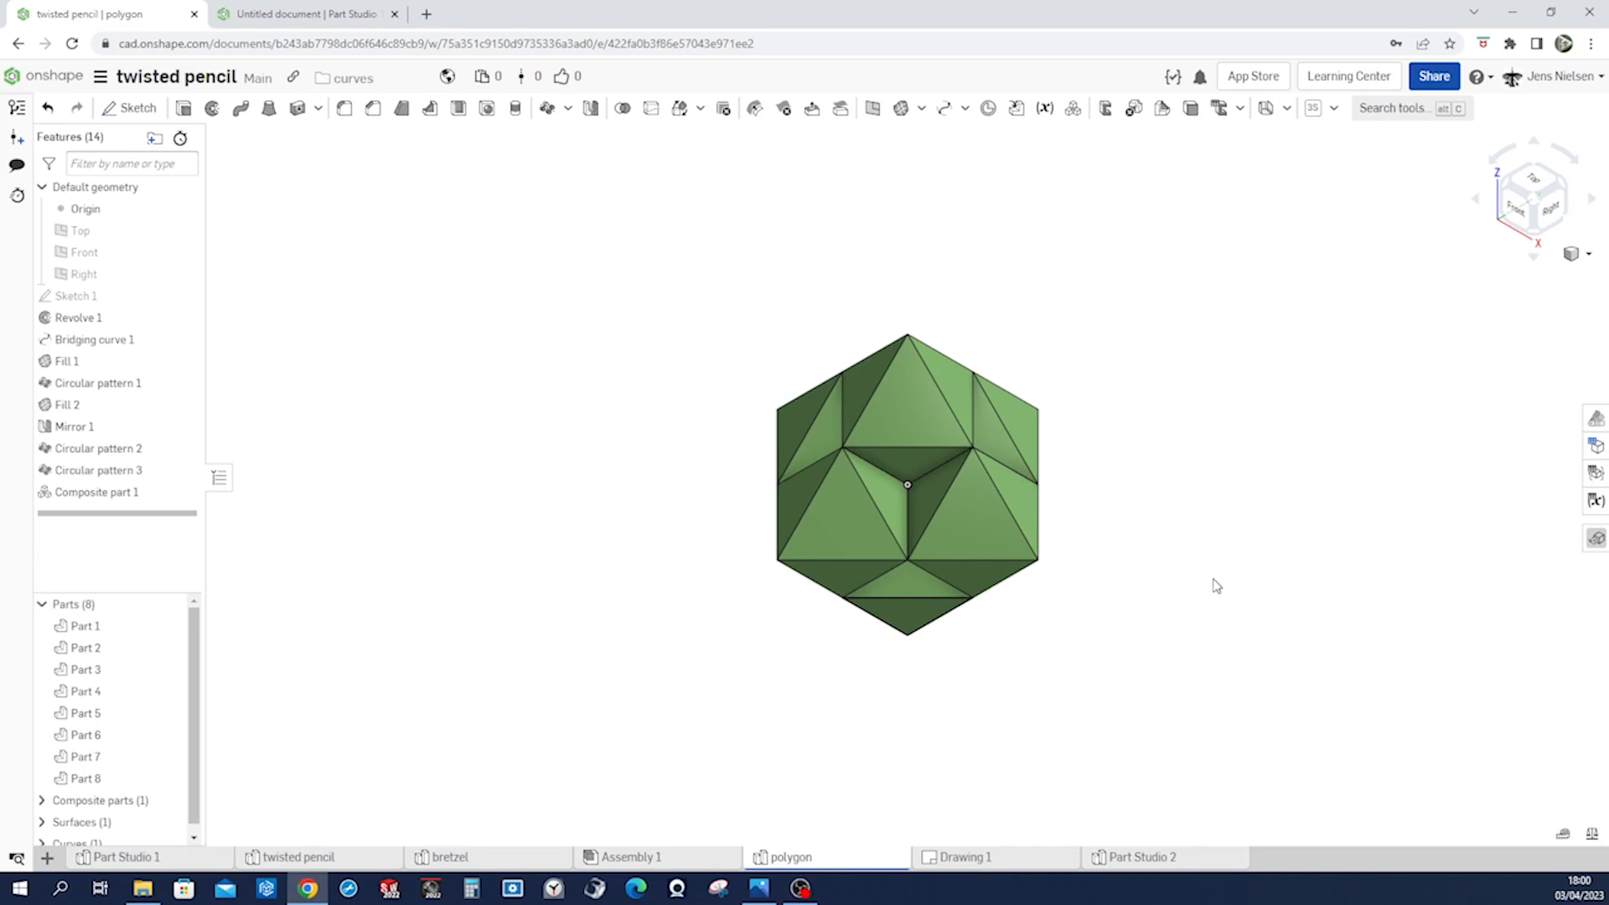
pyautogui.hotkey('shift', '5')
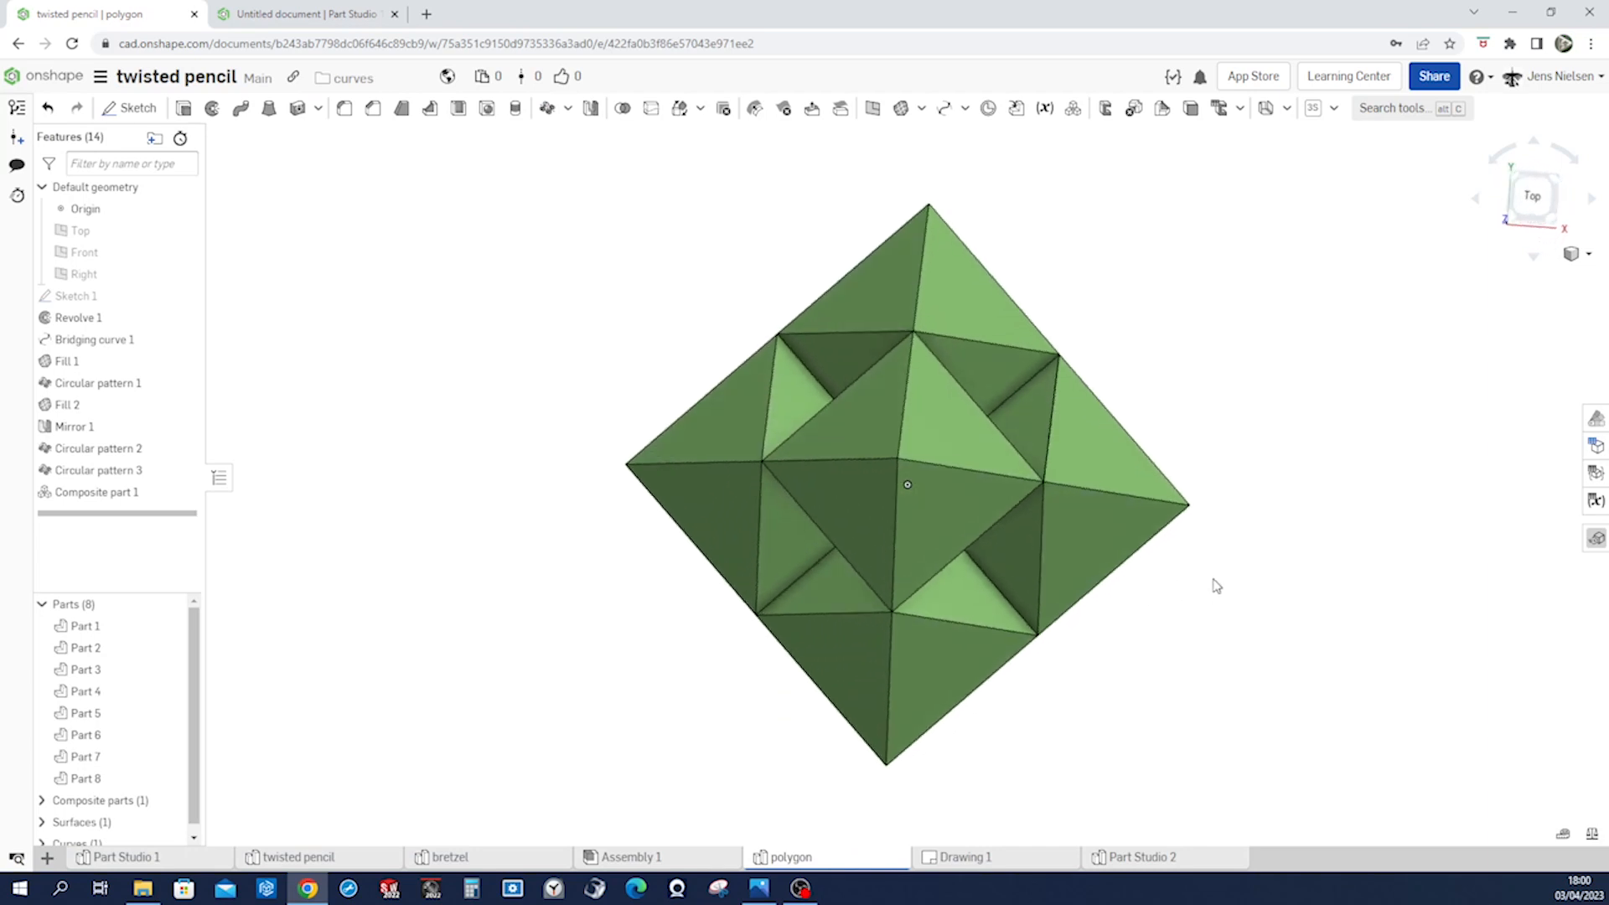
pyautogui.hotkey('shift', '1')
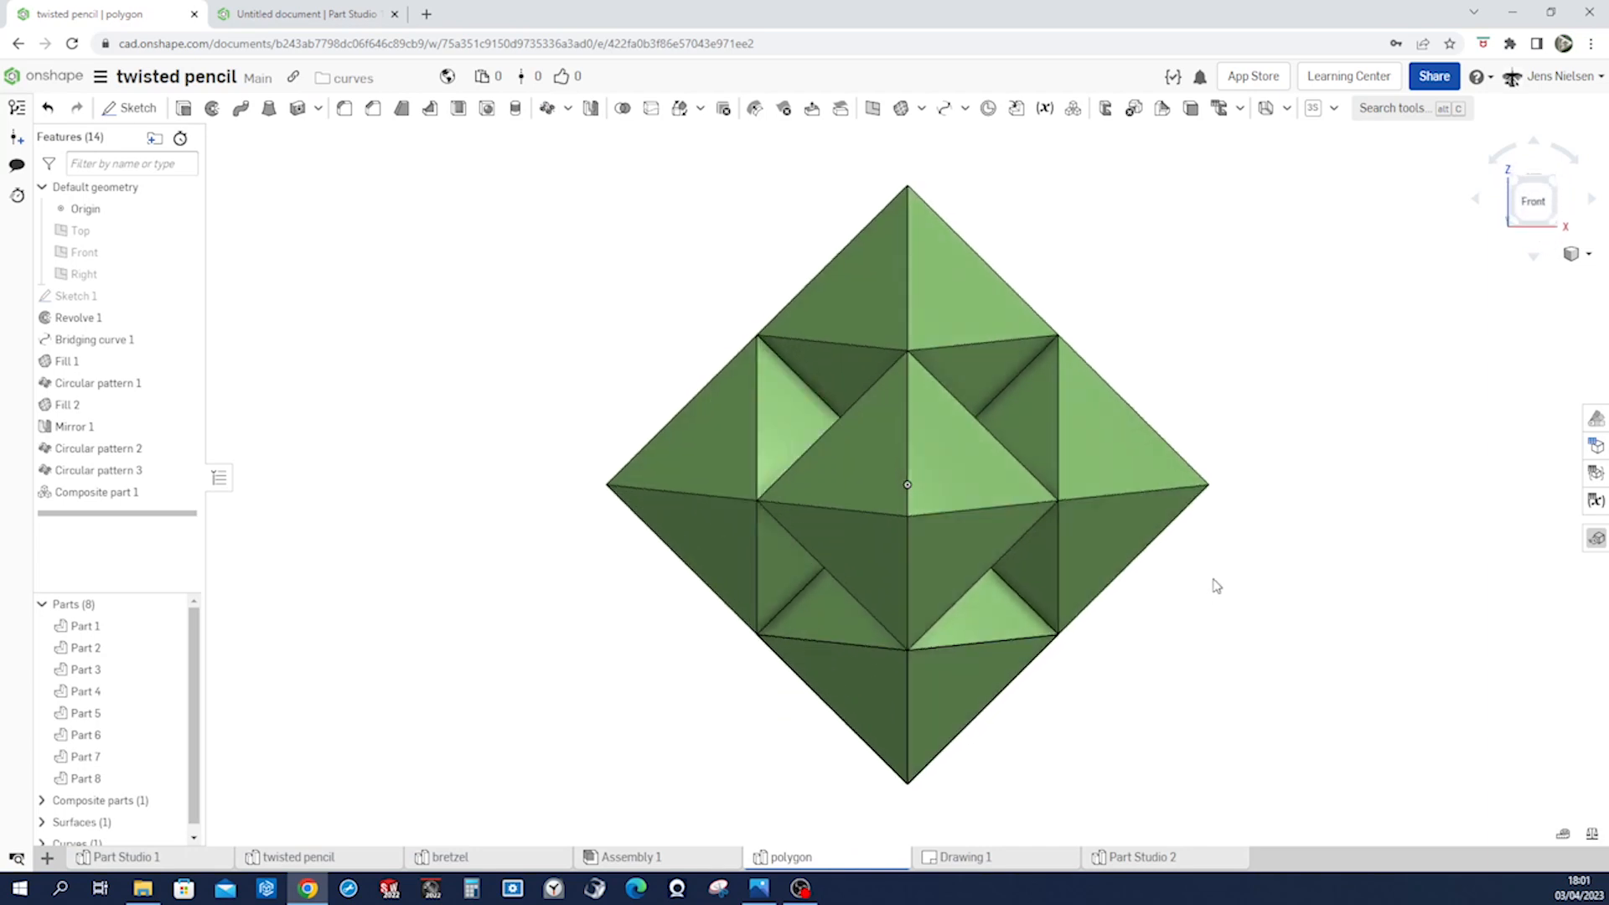
pyautogui.hotkey('shift', '4')
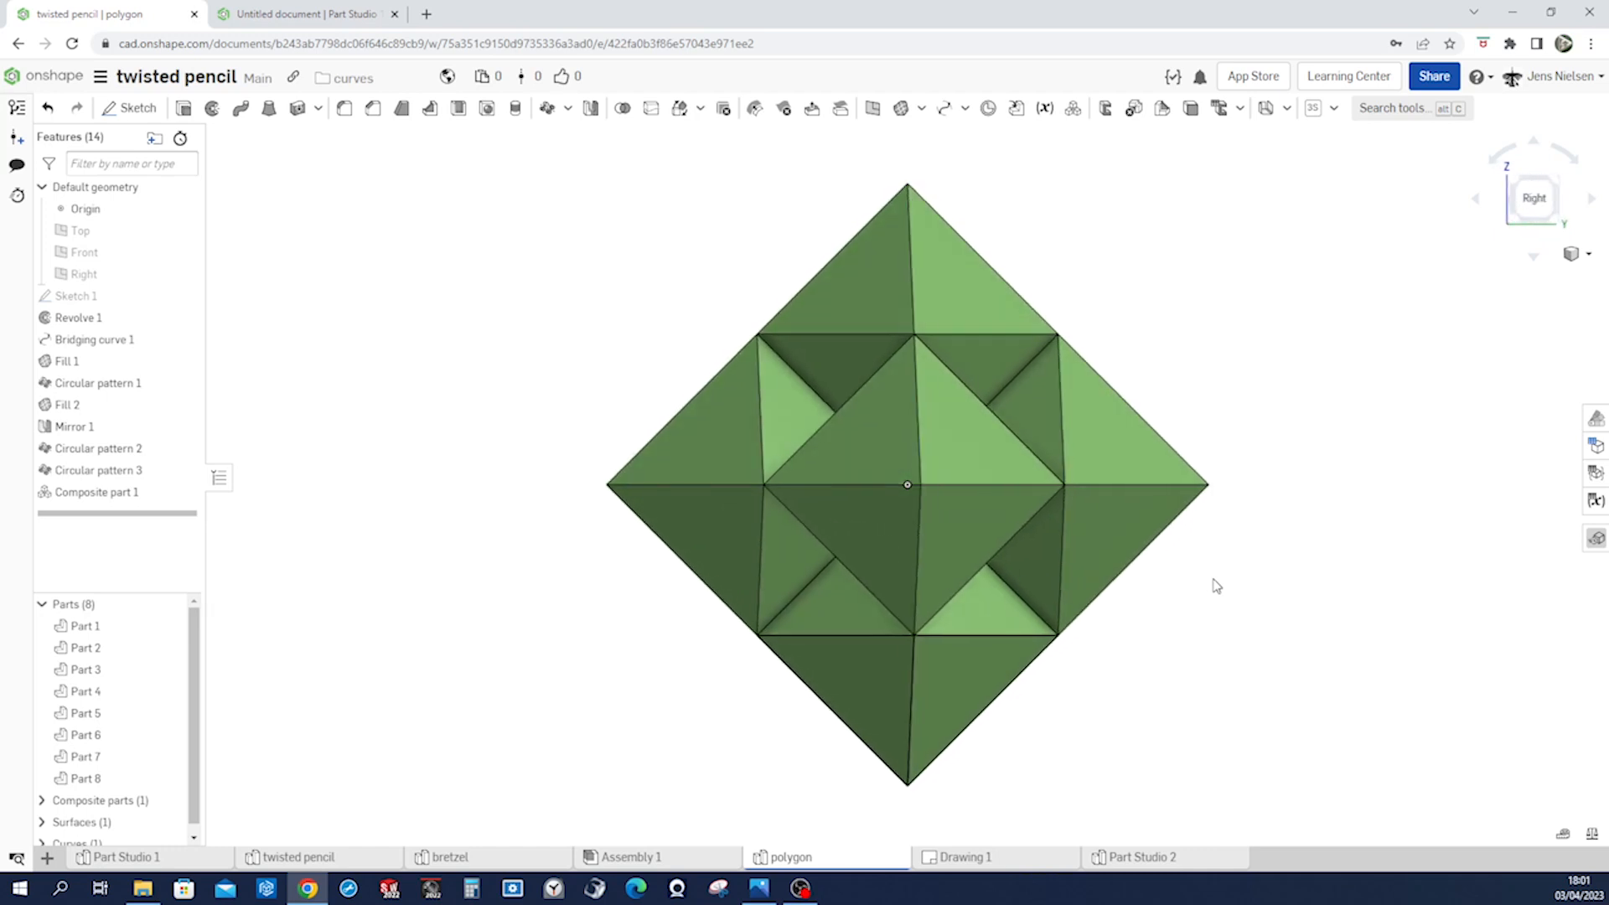
pyautogui.hotkey('shift', '7')
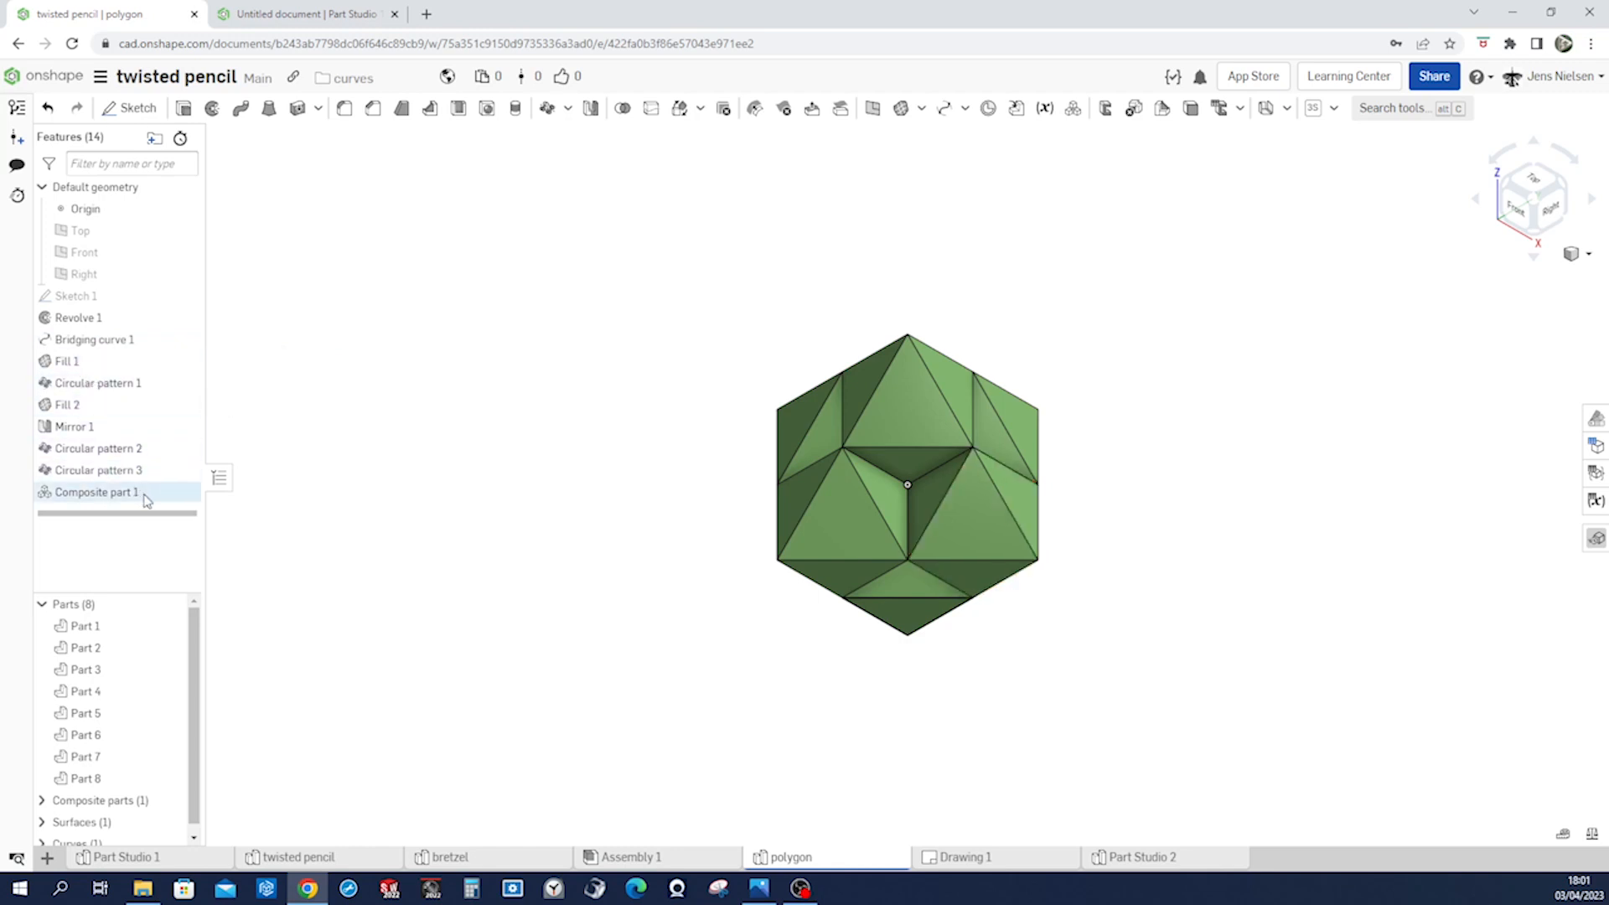
# - Roll the polygon's history back before Mirror 1, before Fill 2, and forward to the end to examine its construction
pyautogui.moveTo(139, 506); pyautogui.dragTo(137, 426)
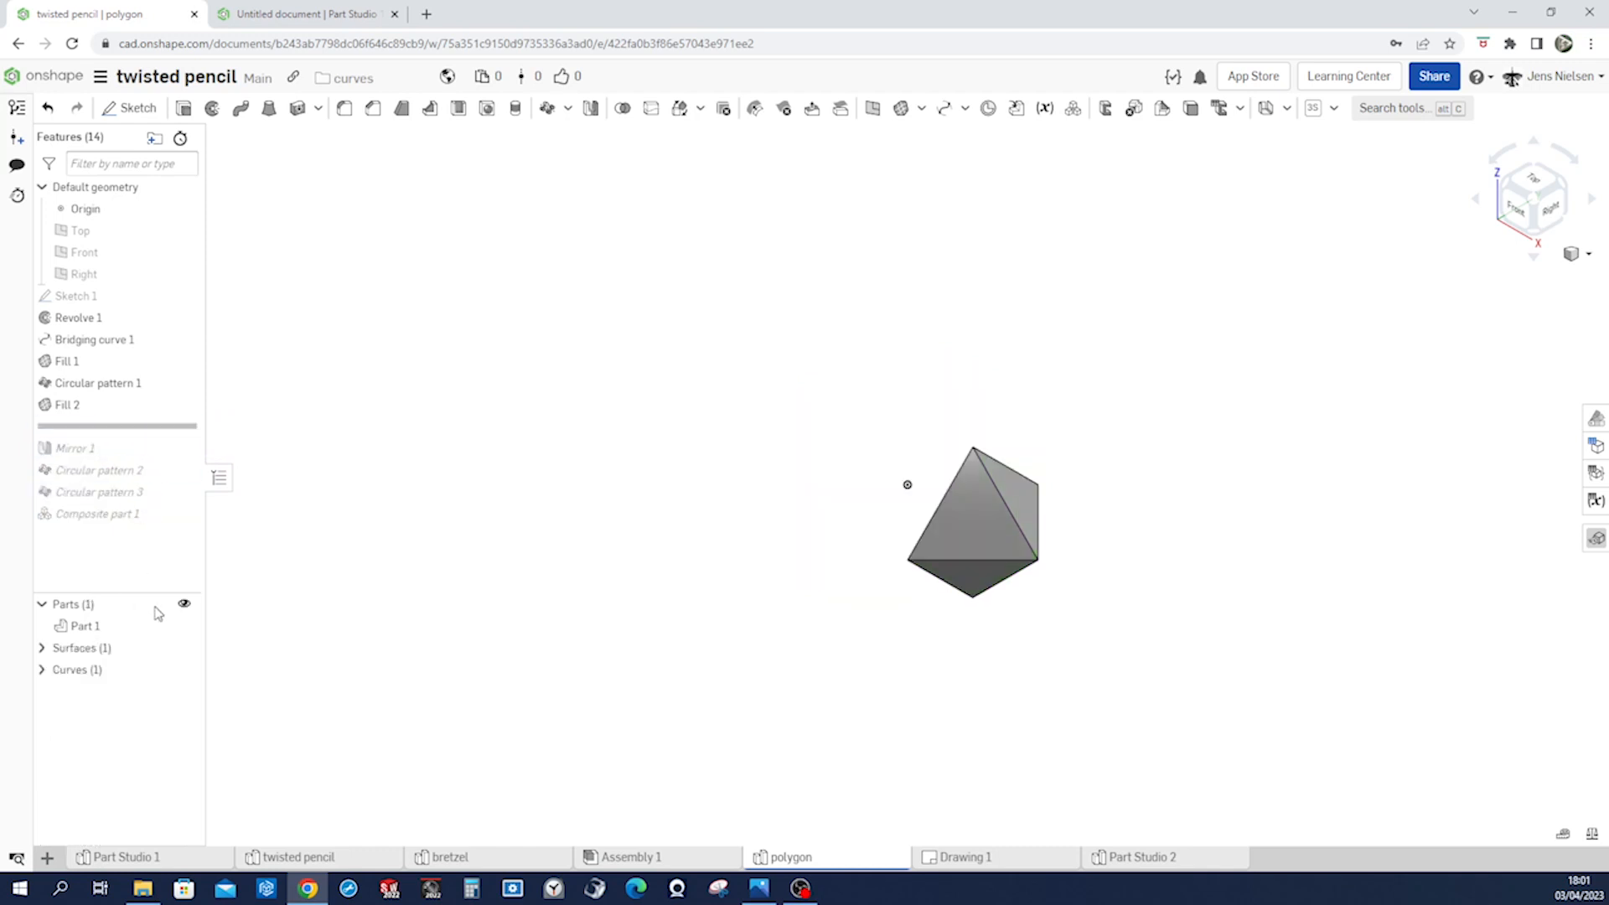
pyautogui.moveTo(141, 410); pyautogui.dragTo(140, 403)
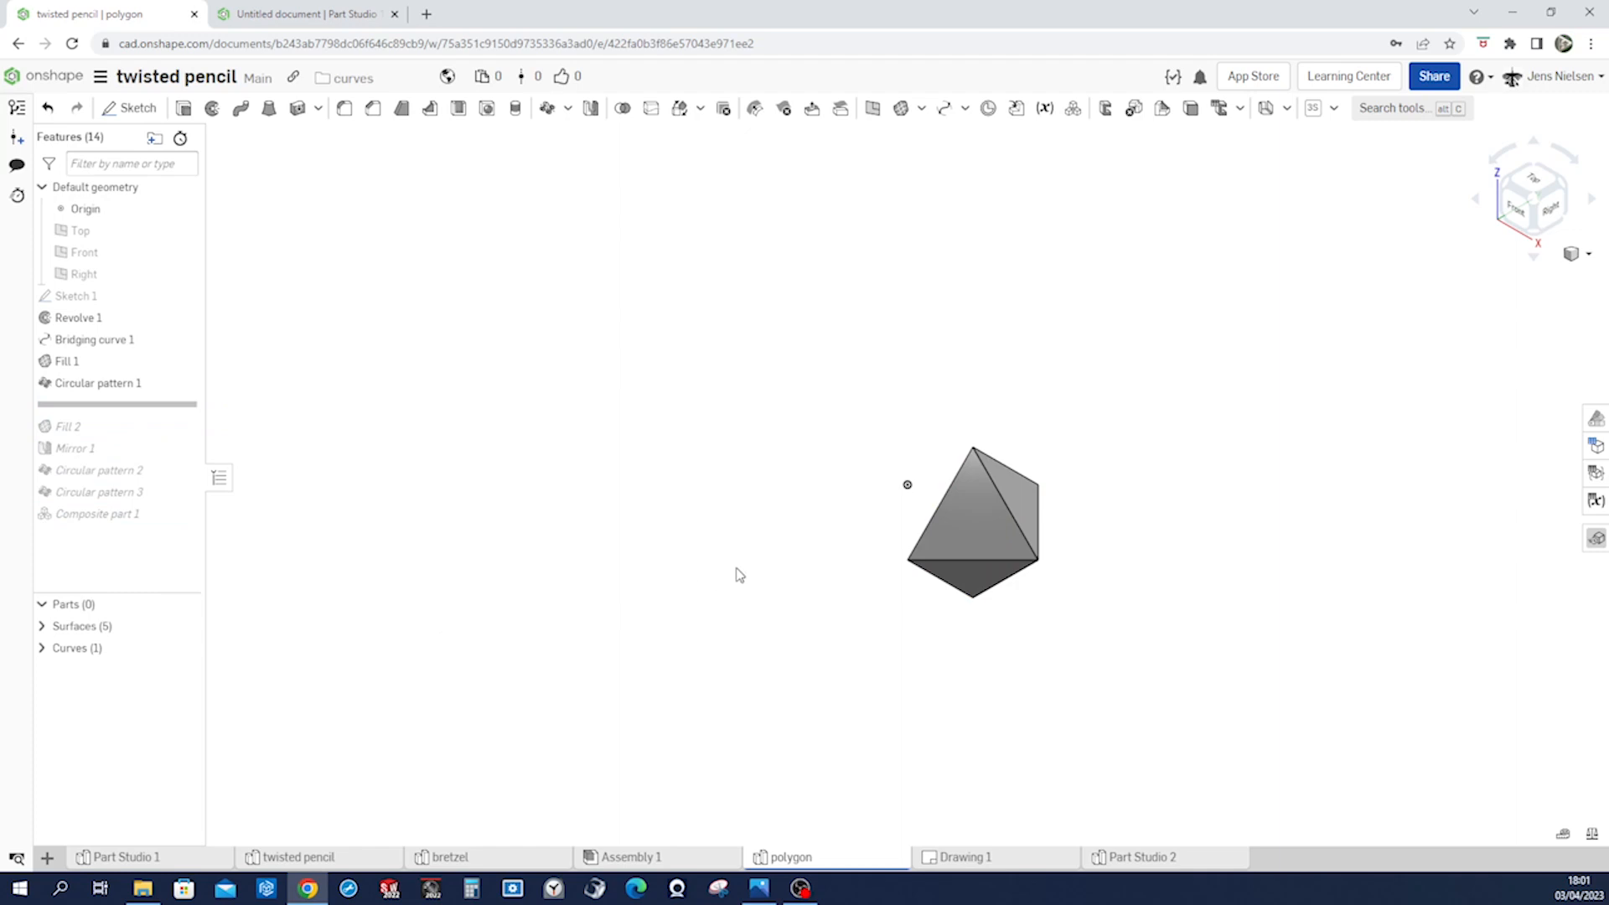
pyautogui.moveTo(193, 413); pyautogui.dragTo(198, 513)
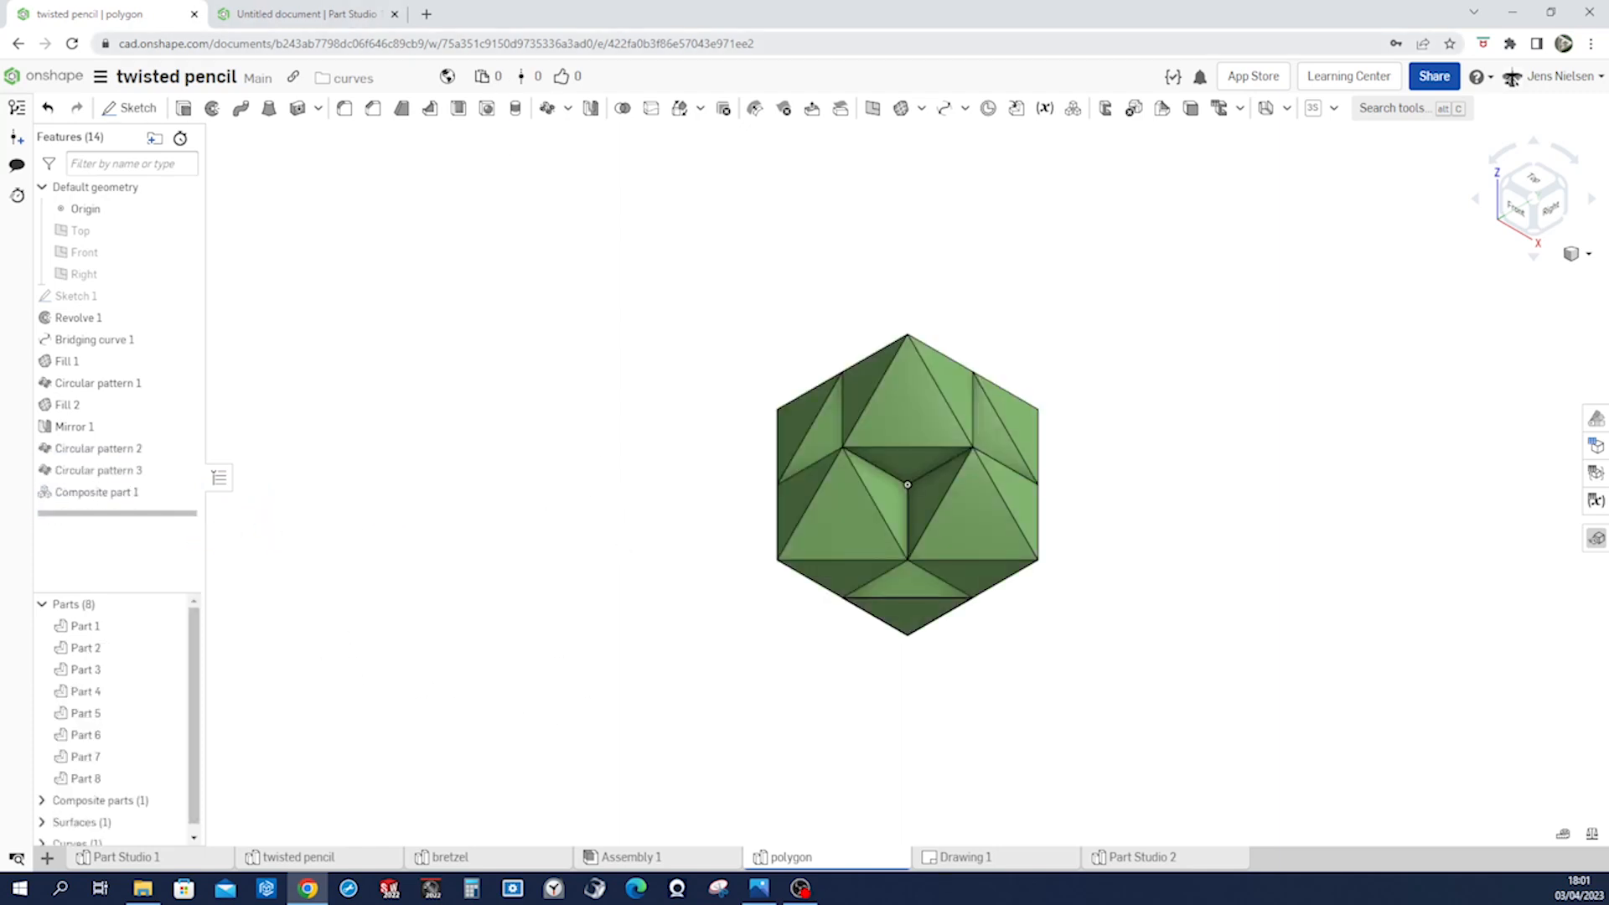
# - Switch to the untitled document and start a sketch on the Top plane, viewed normal to it
pyautogui.moveTo(173, 17)
pyautogui.mouseDown()
pyautogui.moveTo(34, 151)
pyautogui.moveTo(0, 239)
pyautogui.mouseUp()
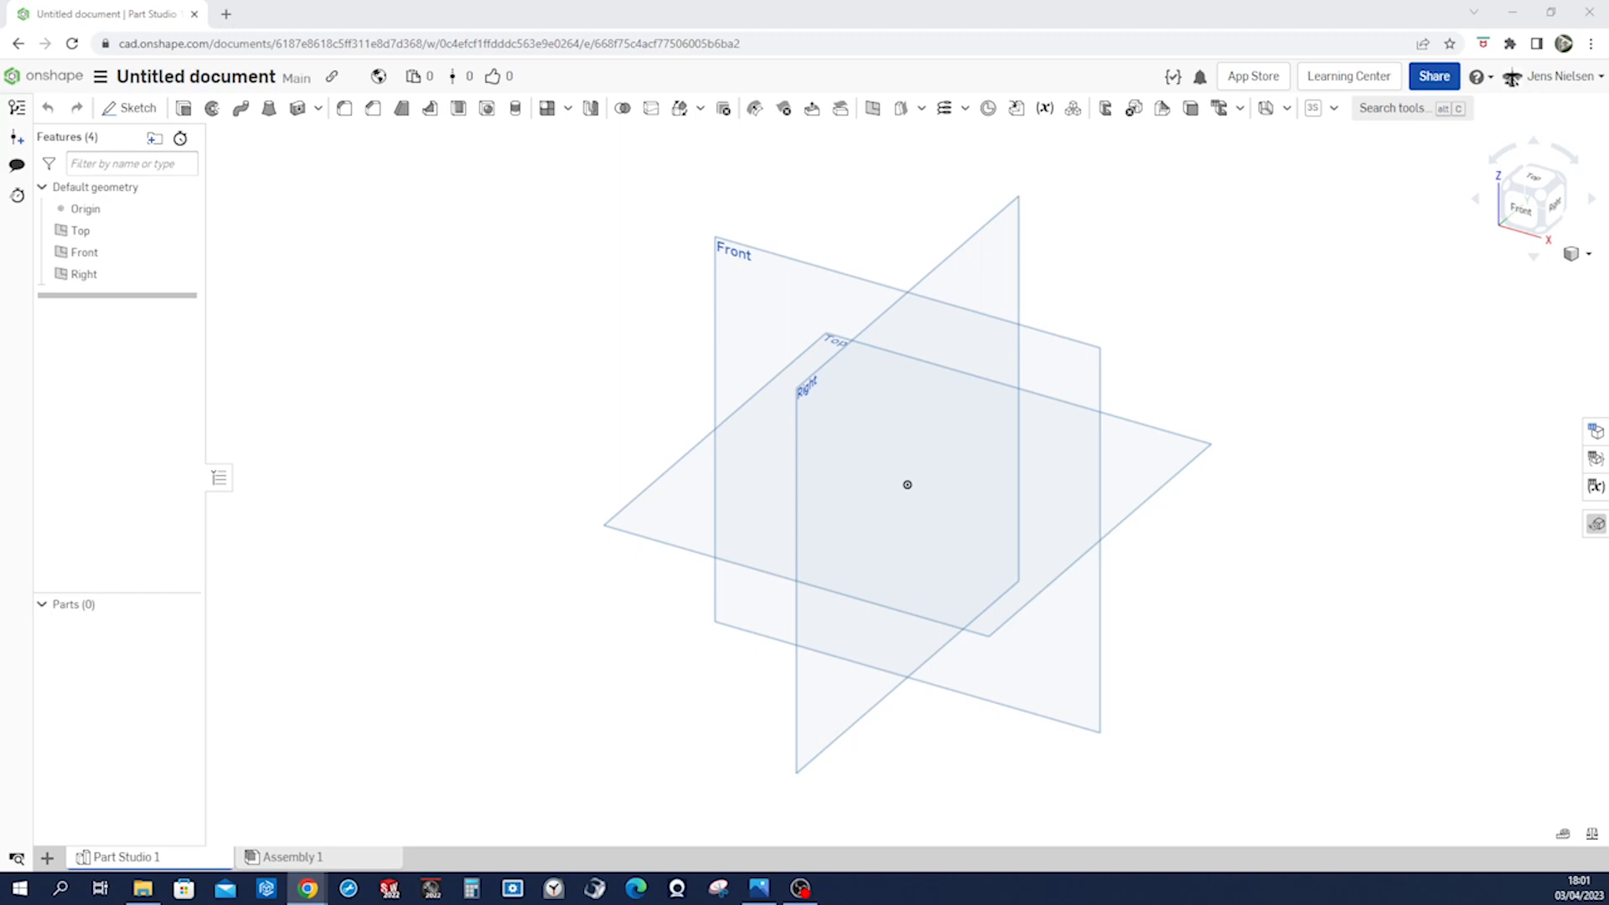
pyautogui.click(677, 473)
pyautogui.press('s')
pyautogui.click(700, 458)
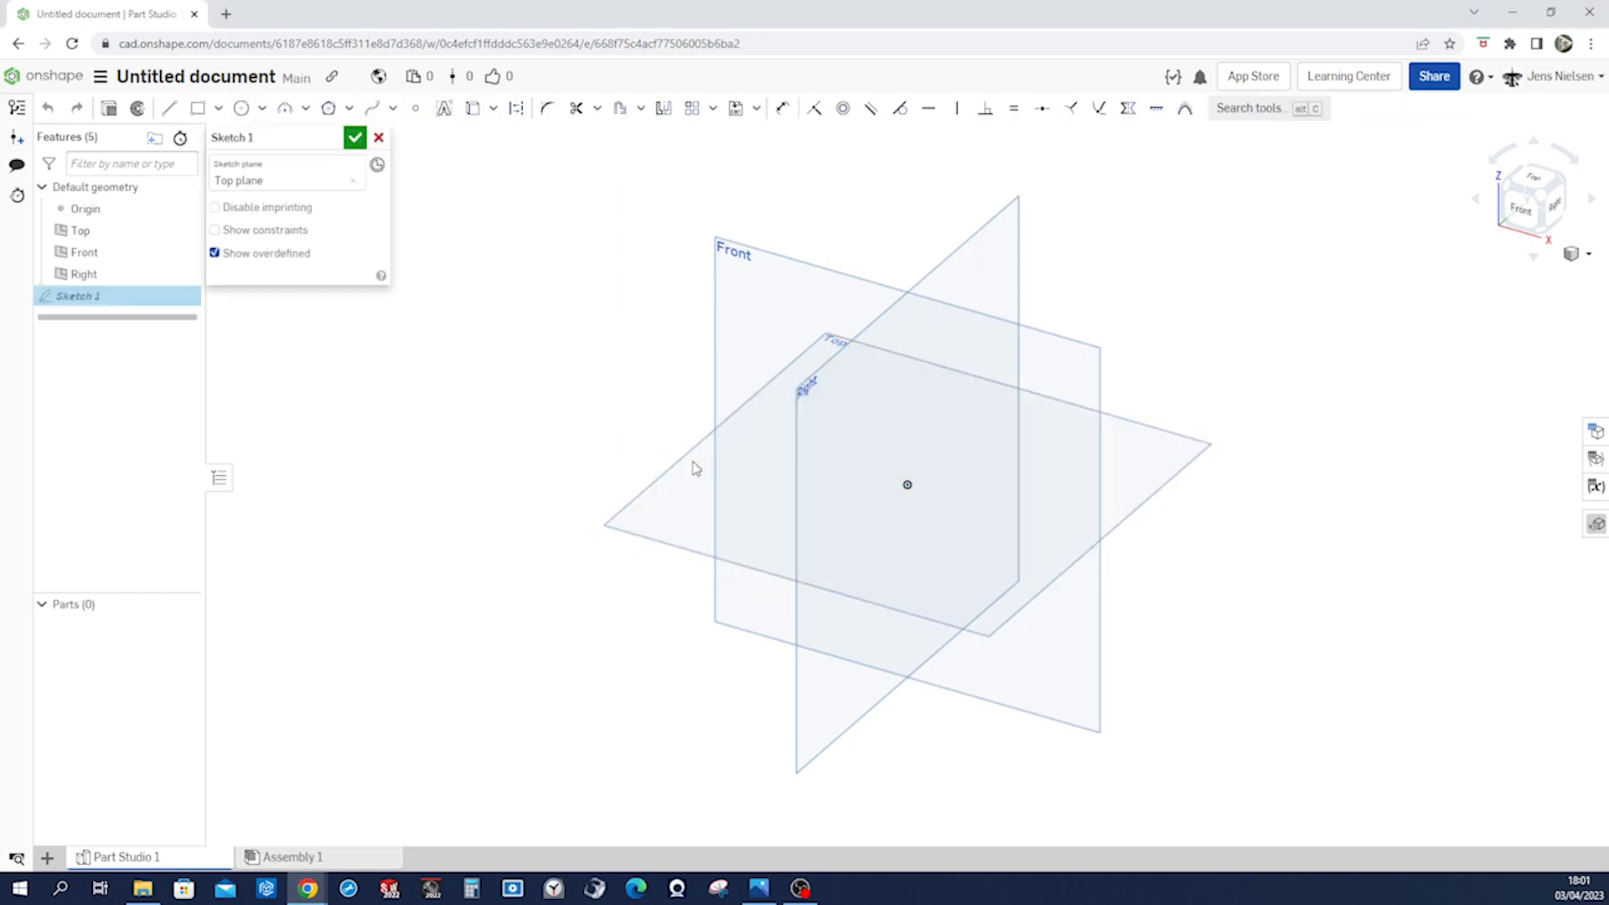
pyautogui.press('n')
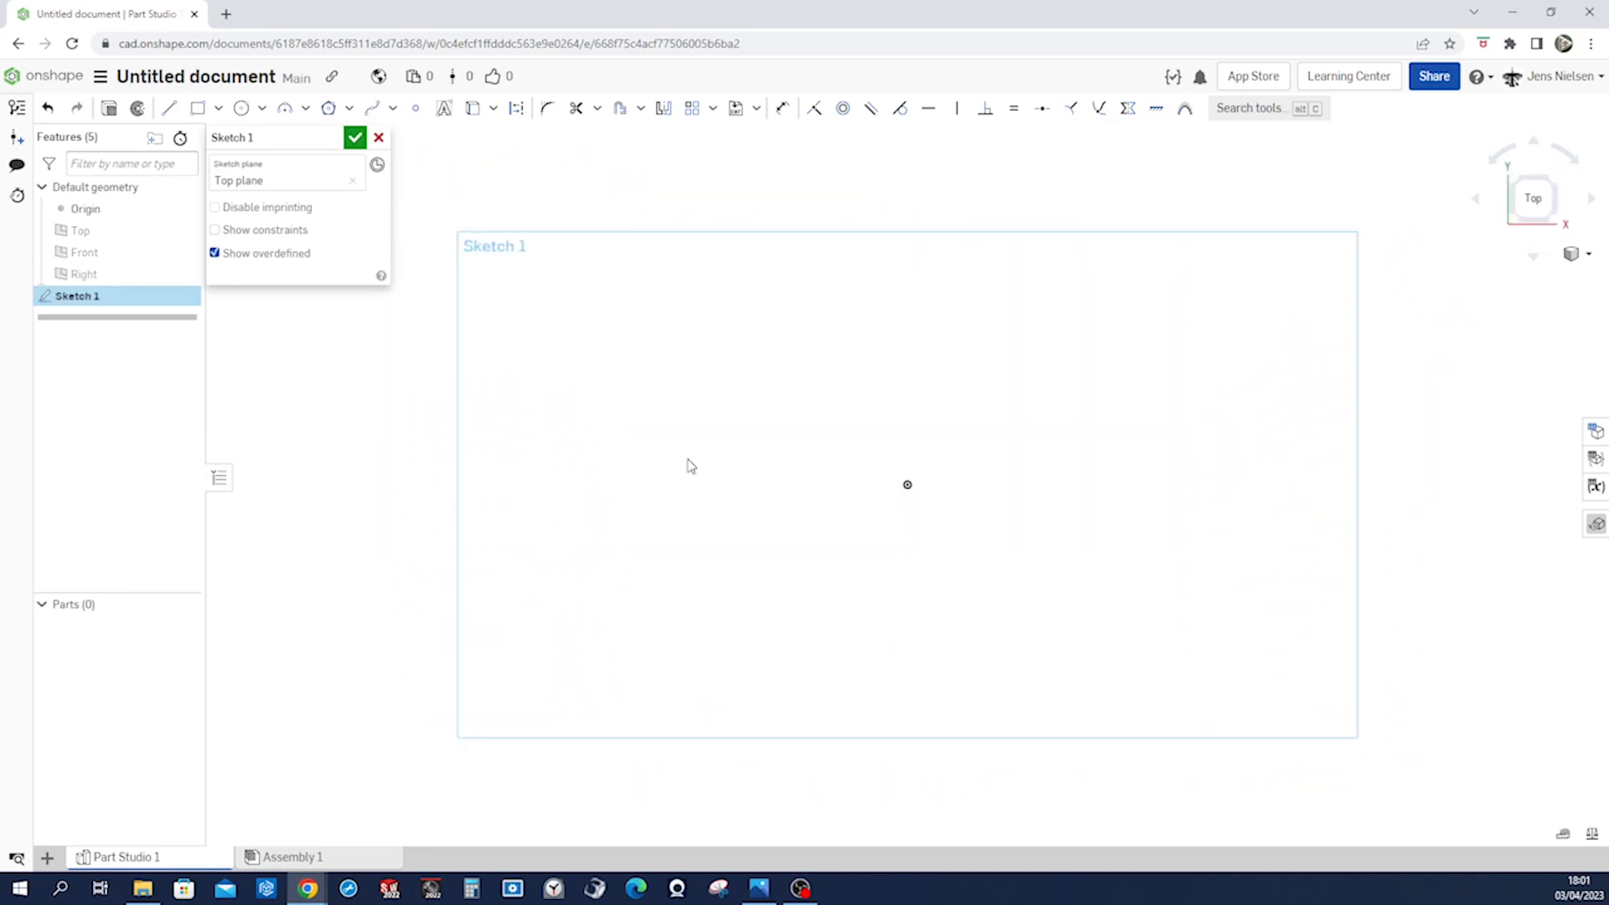
# - Sketch a center point rectangle as a square about 52 mm wide, centred on the origin
pyautogui.press('s')
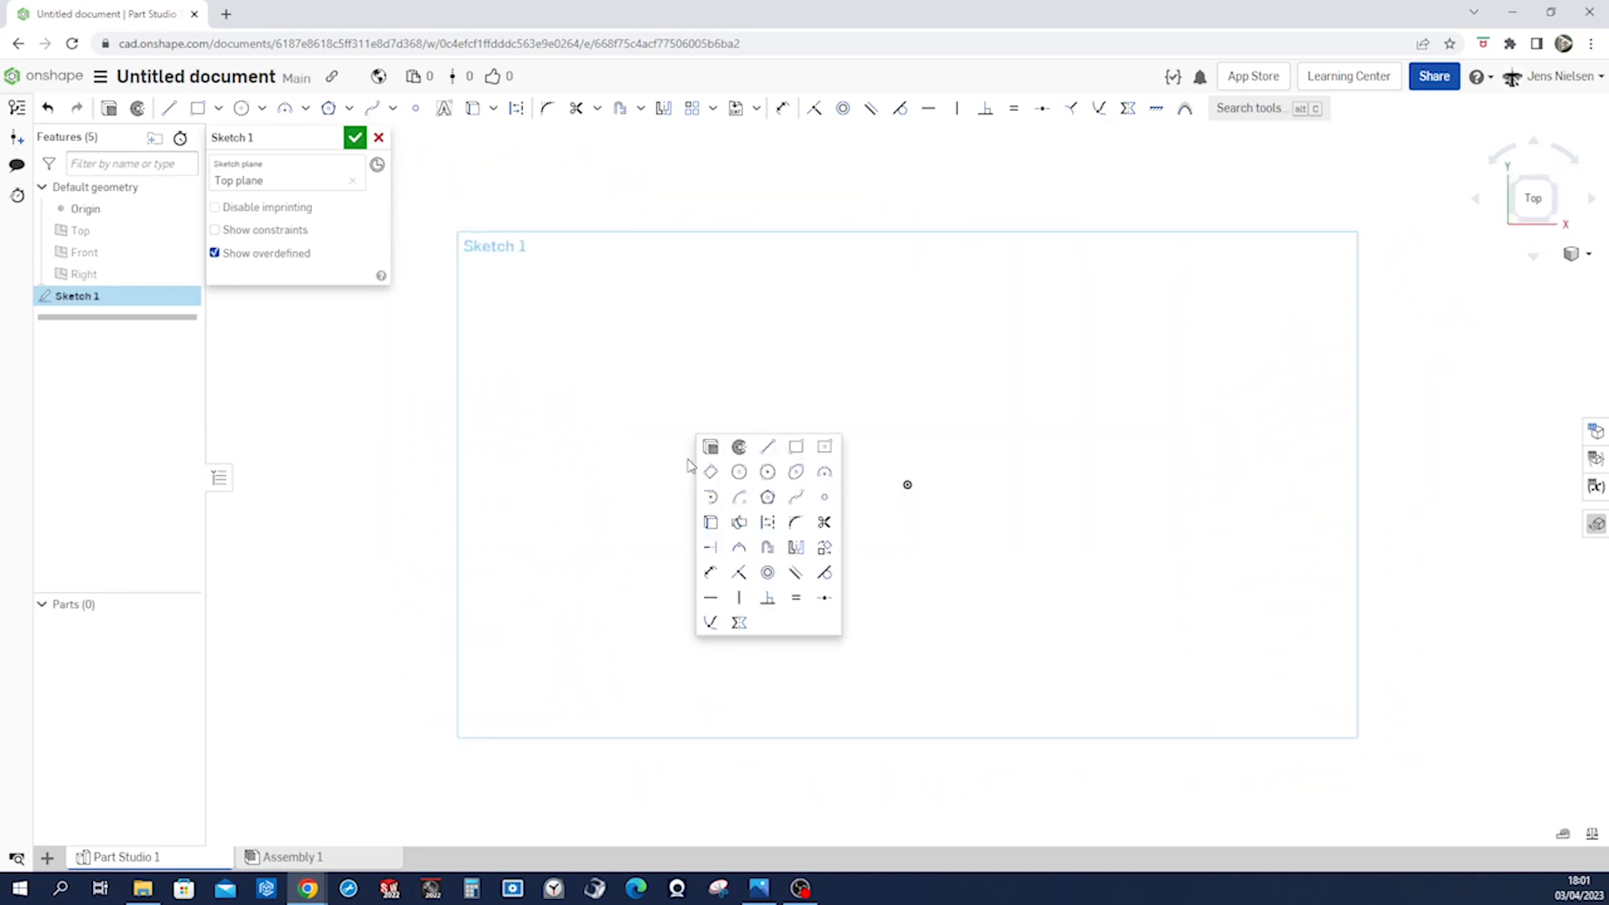
pyautogui.click(218, 107)
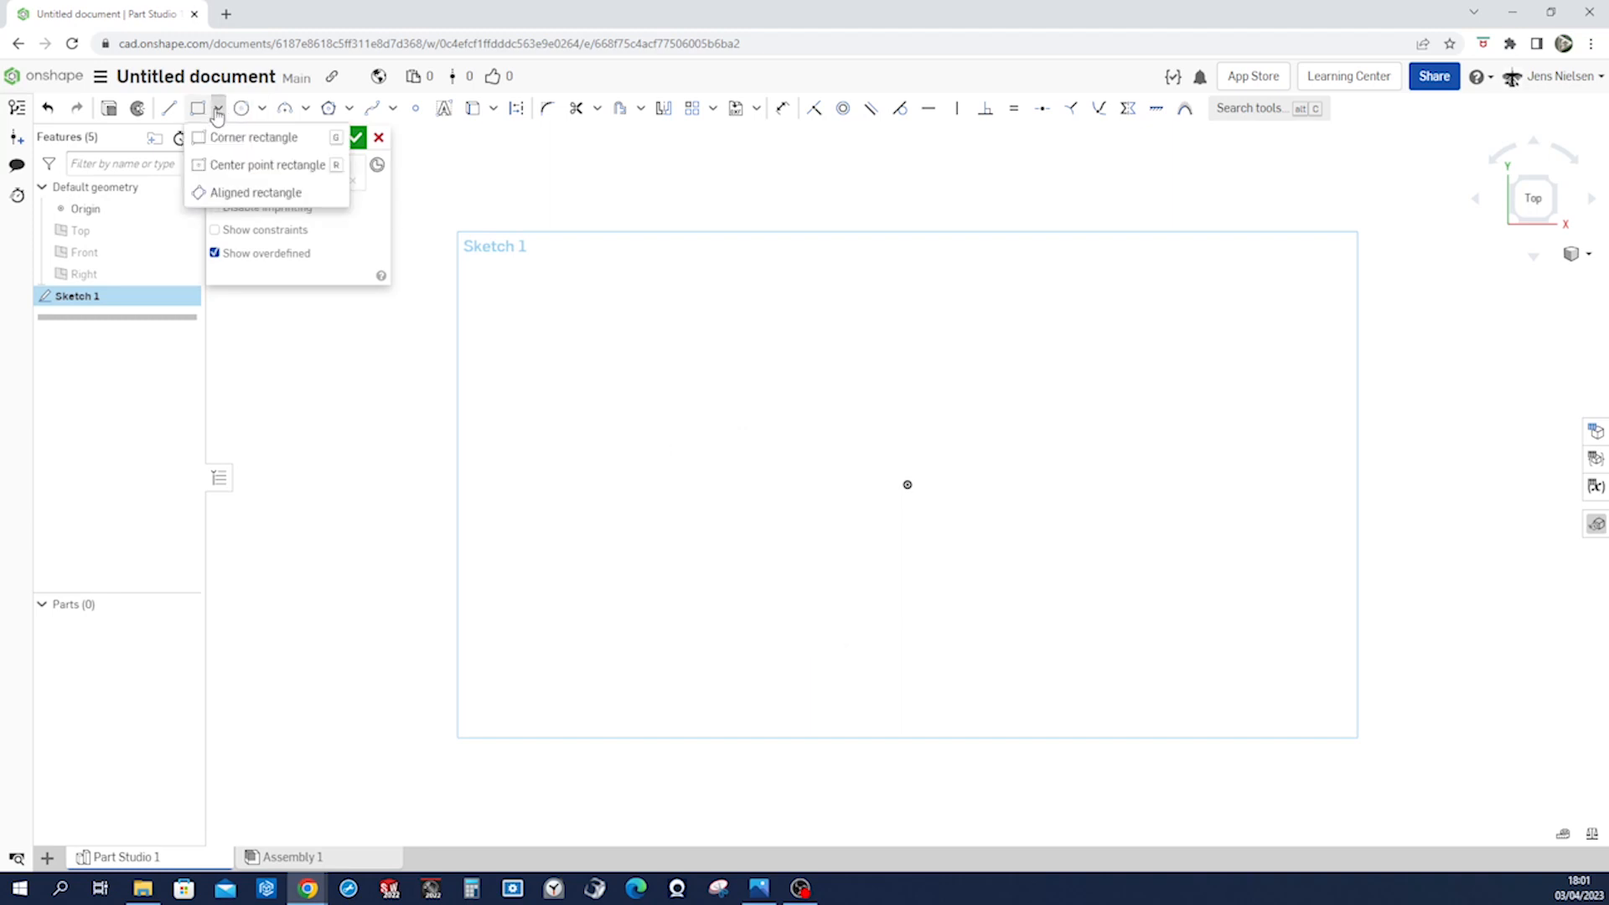
pyautogui.click(227, 171)
pyautogui.click(925, 511)
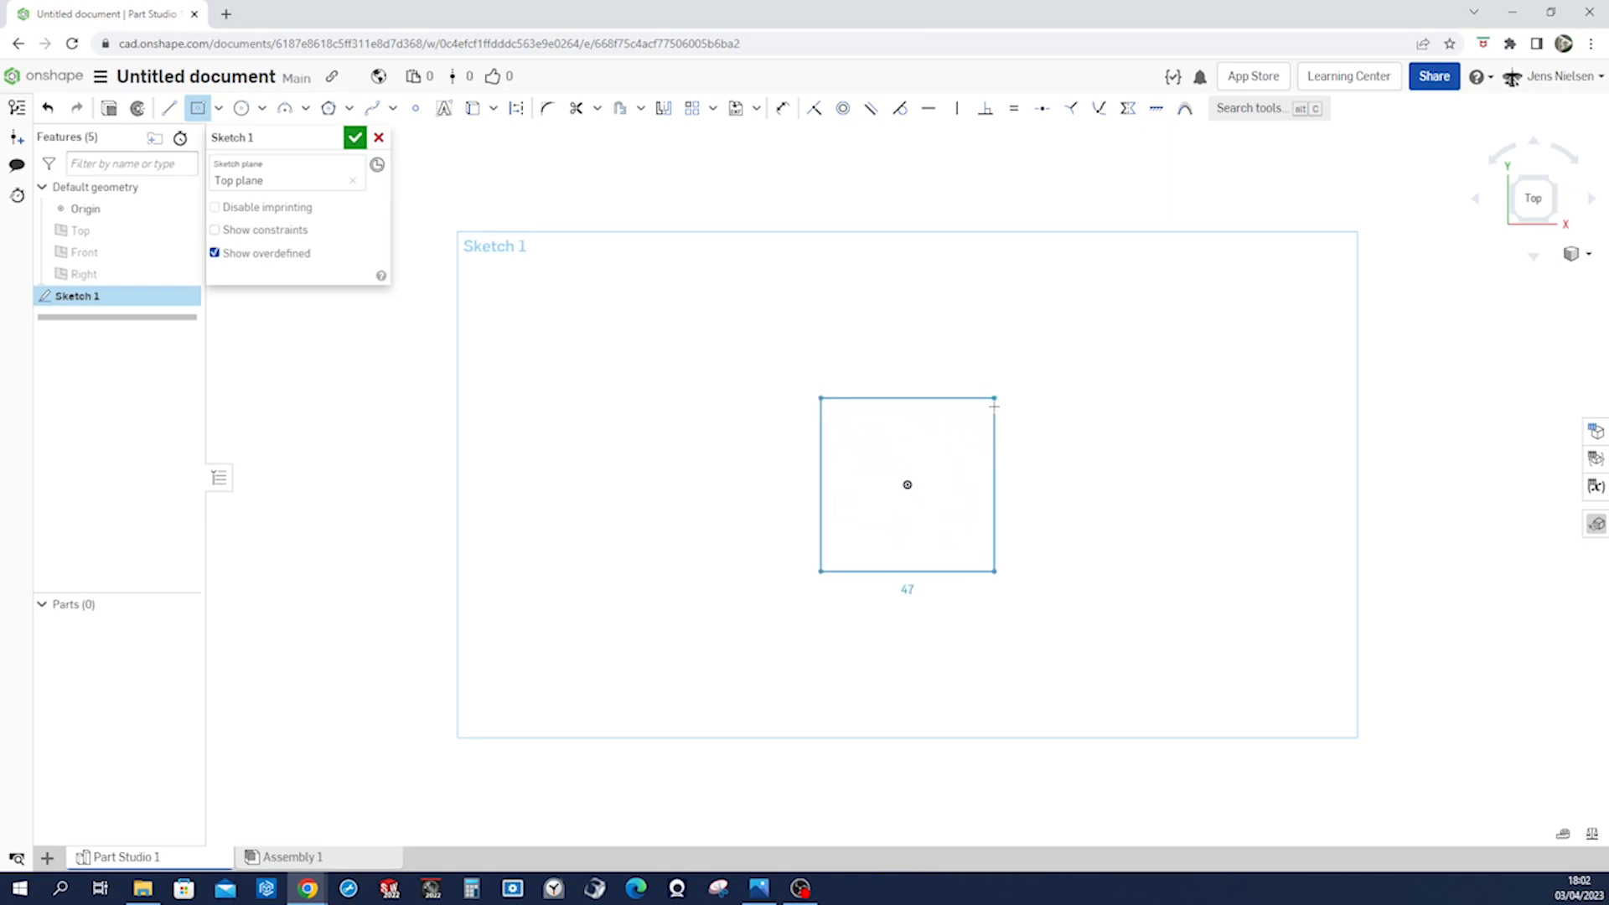
pyautogui.click(998, 401)
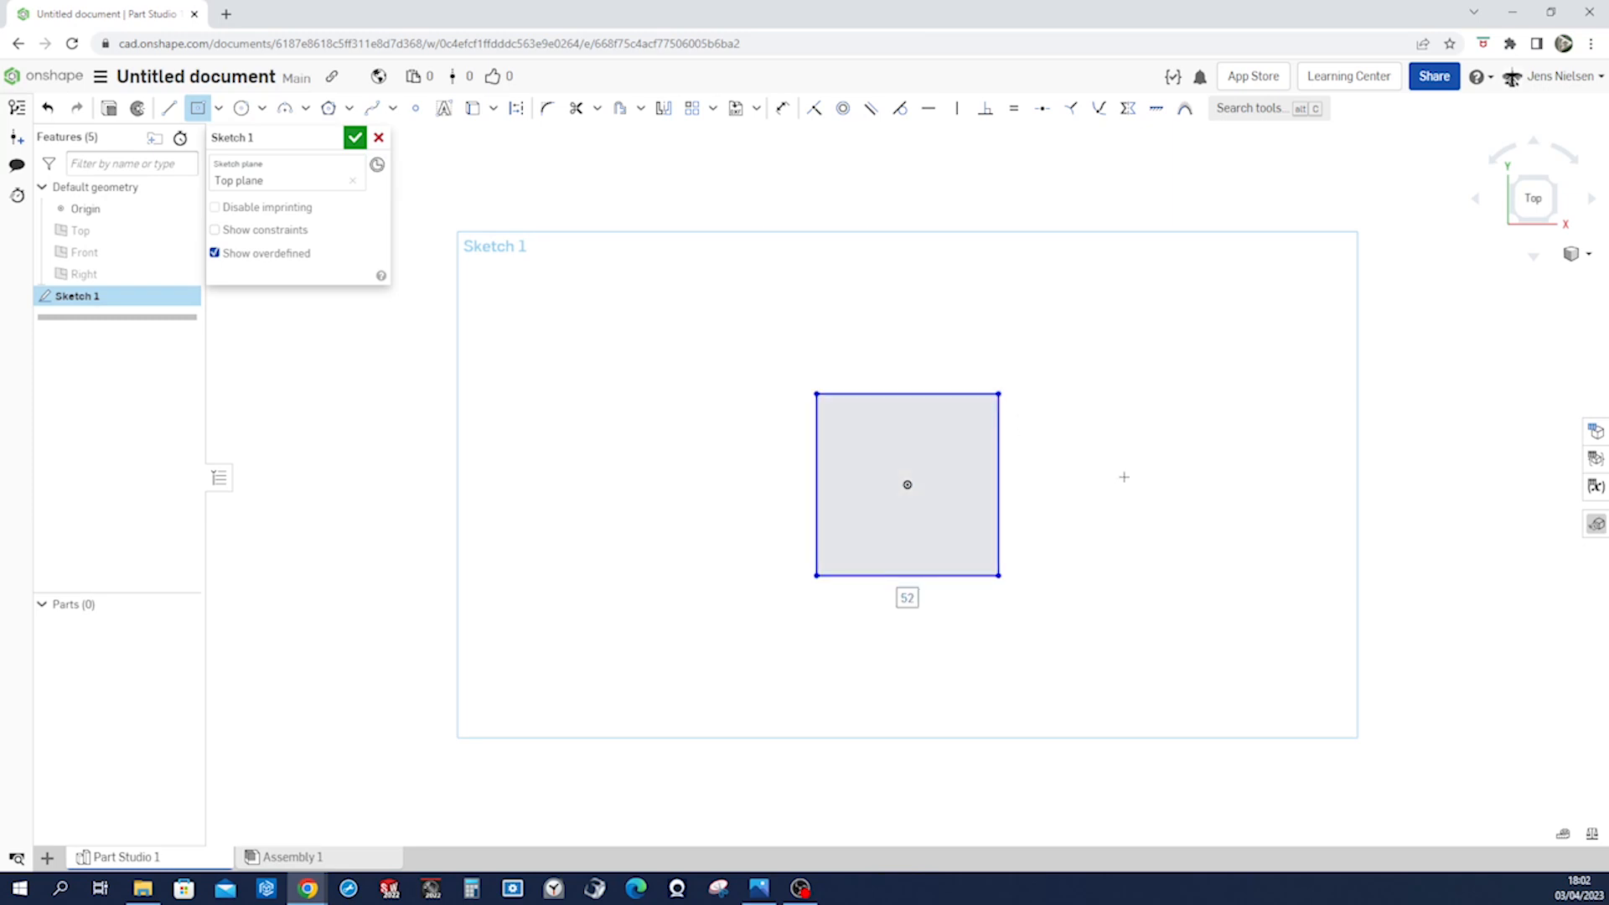
# - Dimension the square's side to 20 mm and place the dimension beside its right edge
pyautogui.press('d')
pyautogui.click(1005, 523)
pyautogui.click(1074, 525)
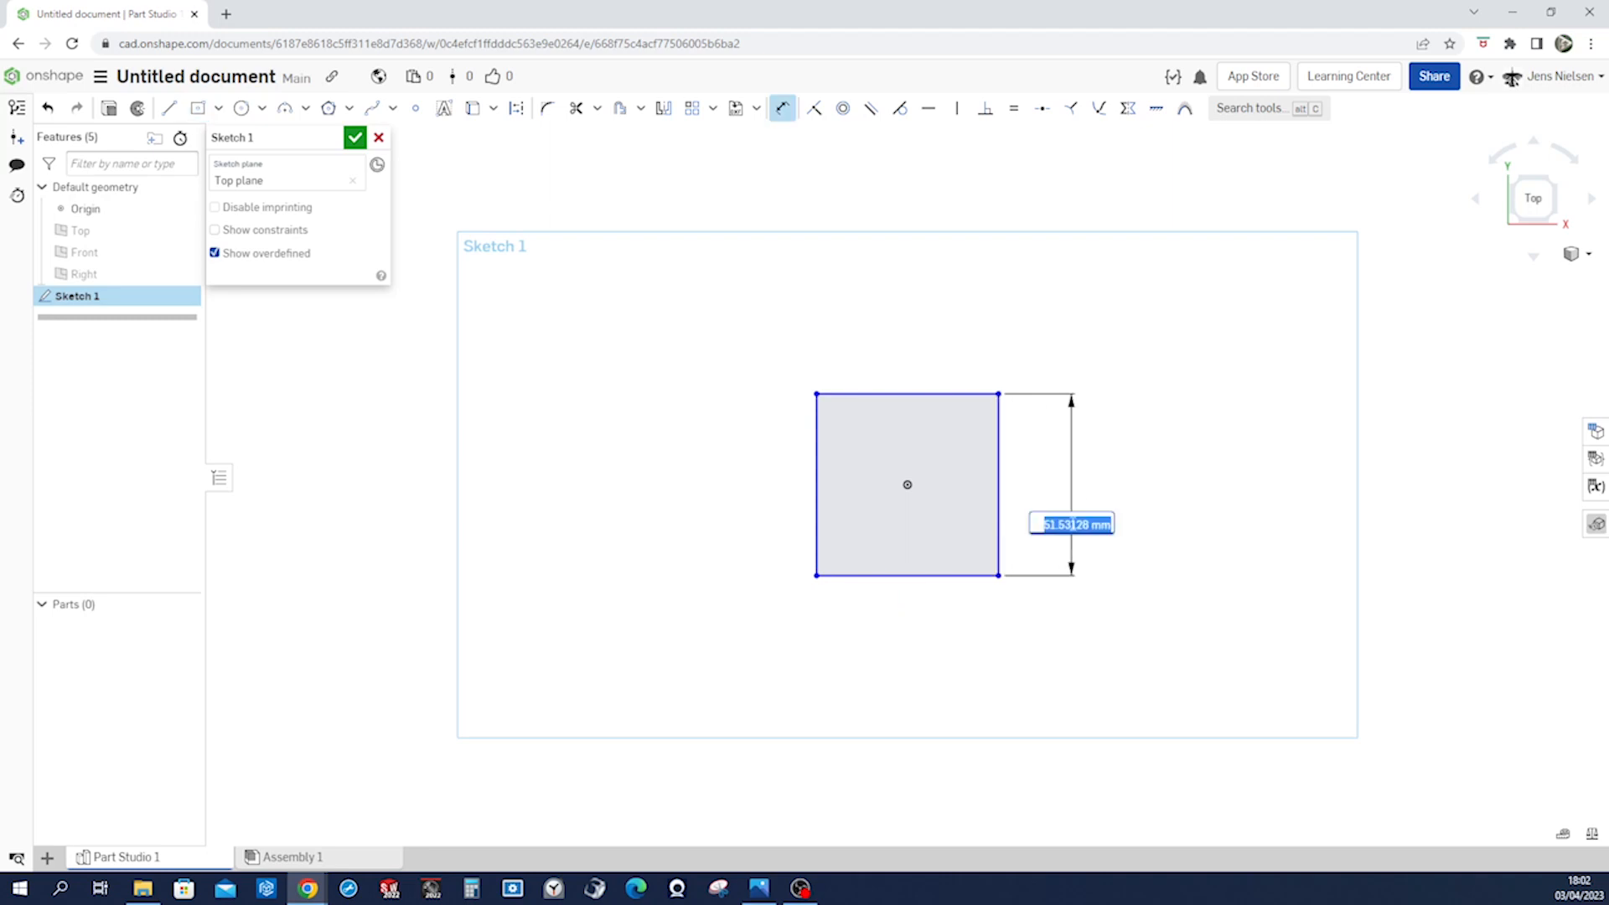
pyautogui.write('20')
pyautogui.press('Return')
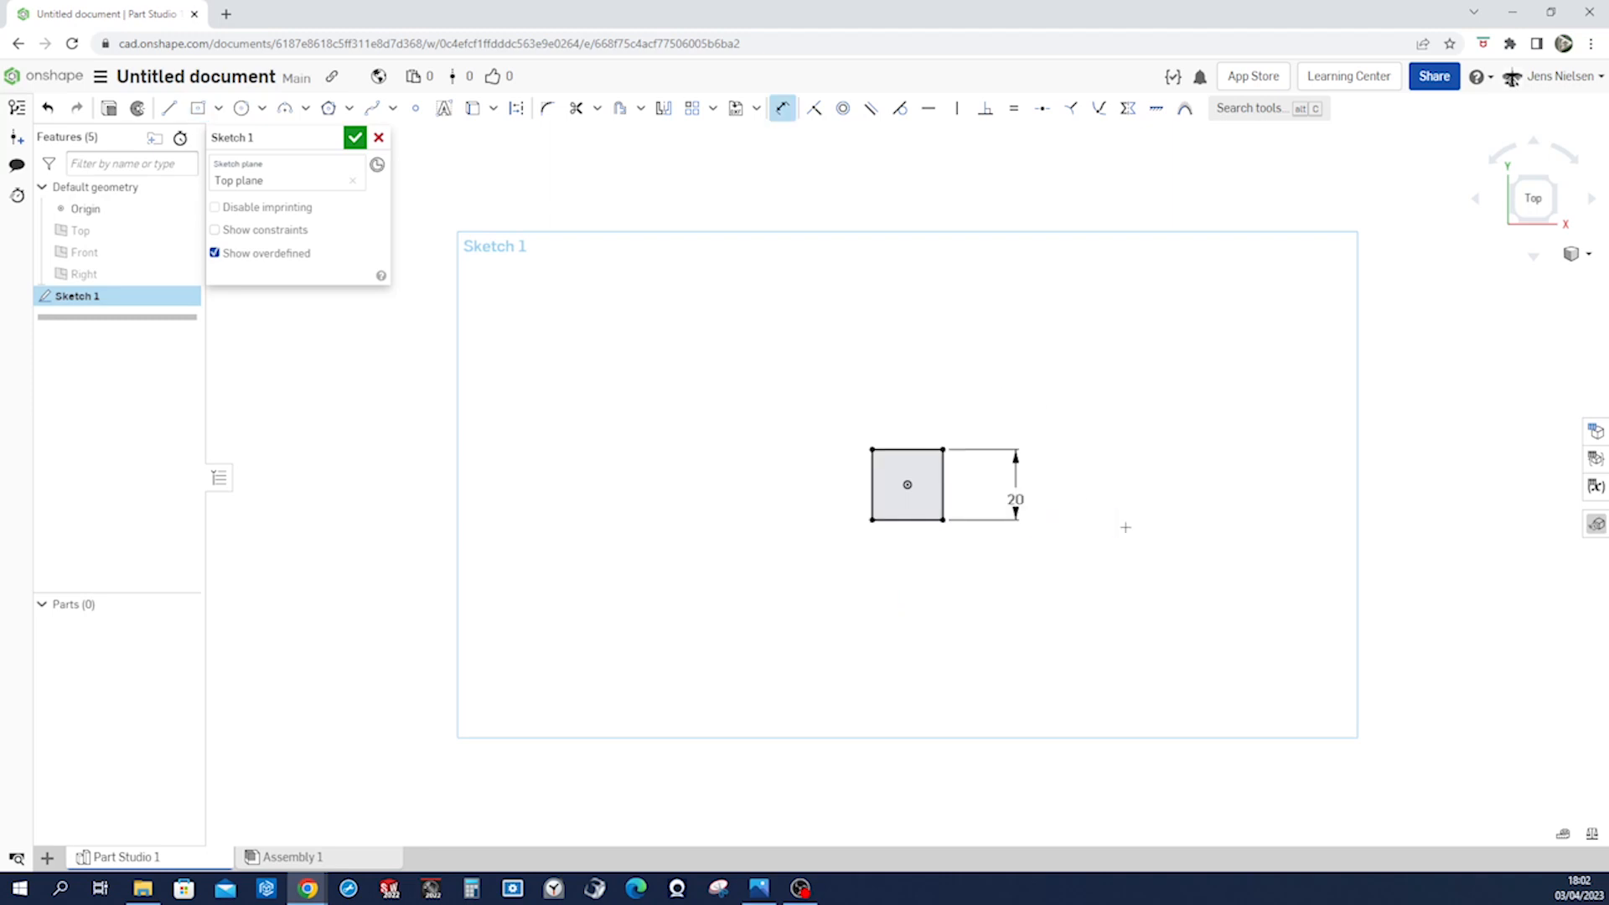
pyautogui.moveTo(1012, 500); pyautogui.dragTo(1008, 513)
# - Sketch a tilted aligned rectangle of about 39 by 51 mm, starting inside the square and extending below it
pyautogui.click(218, 107)
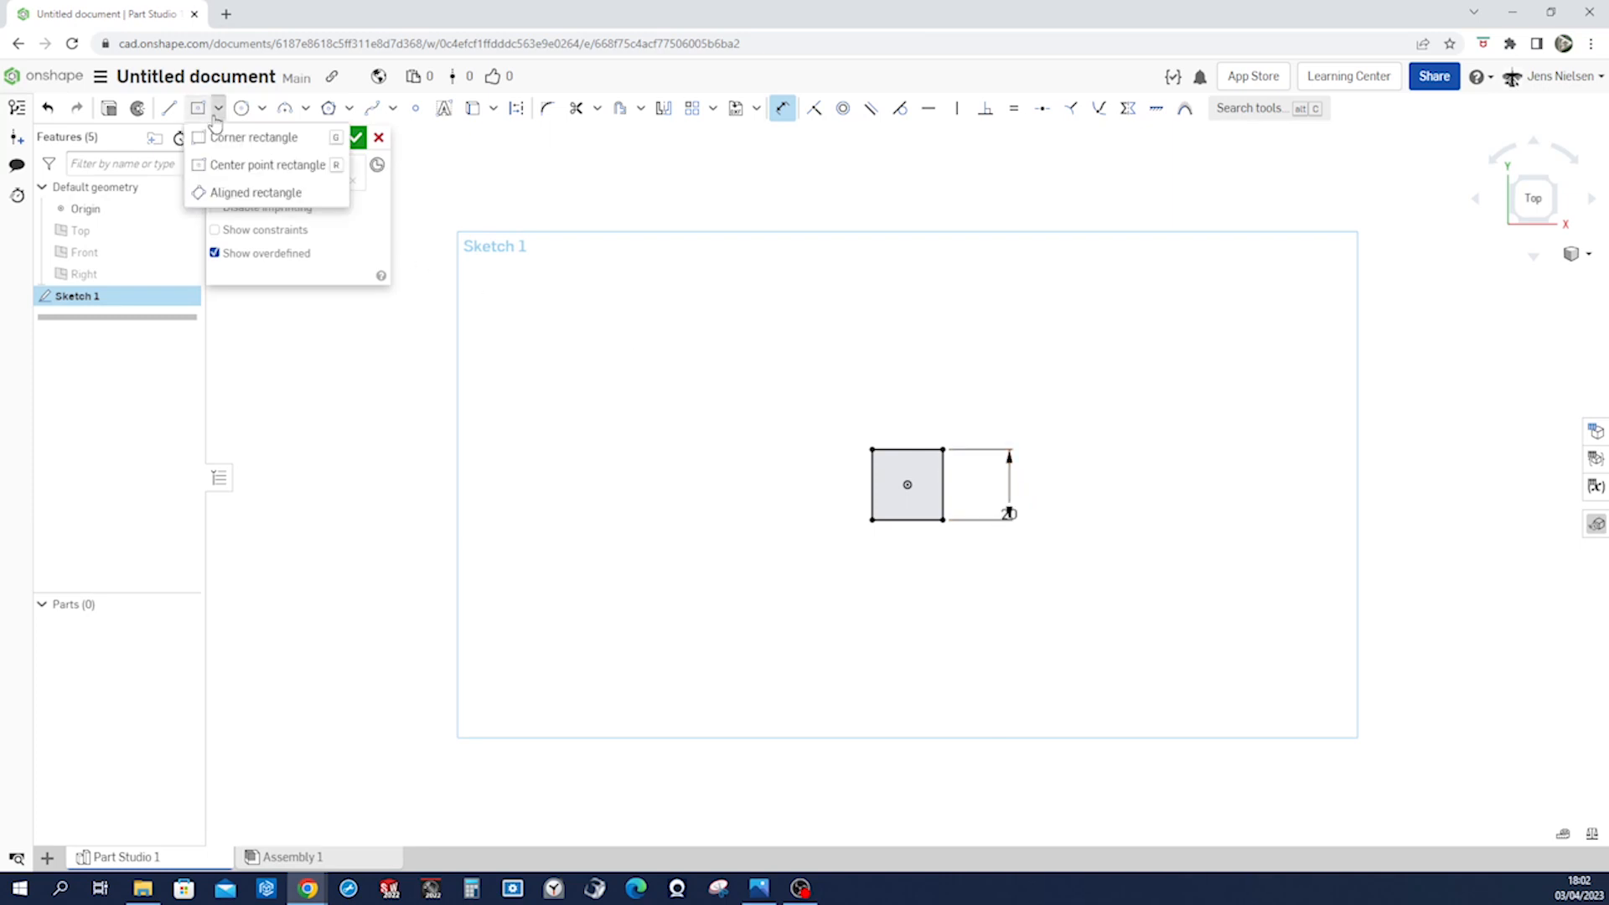
pyautogui.click(226, 194)
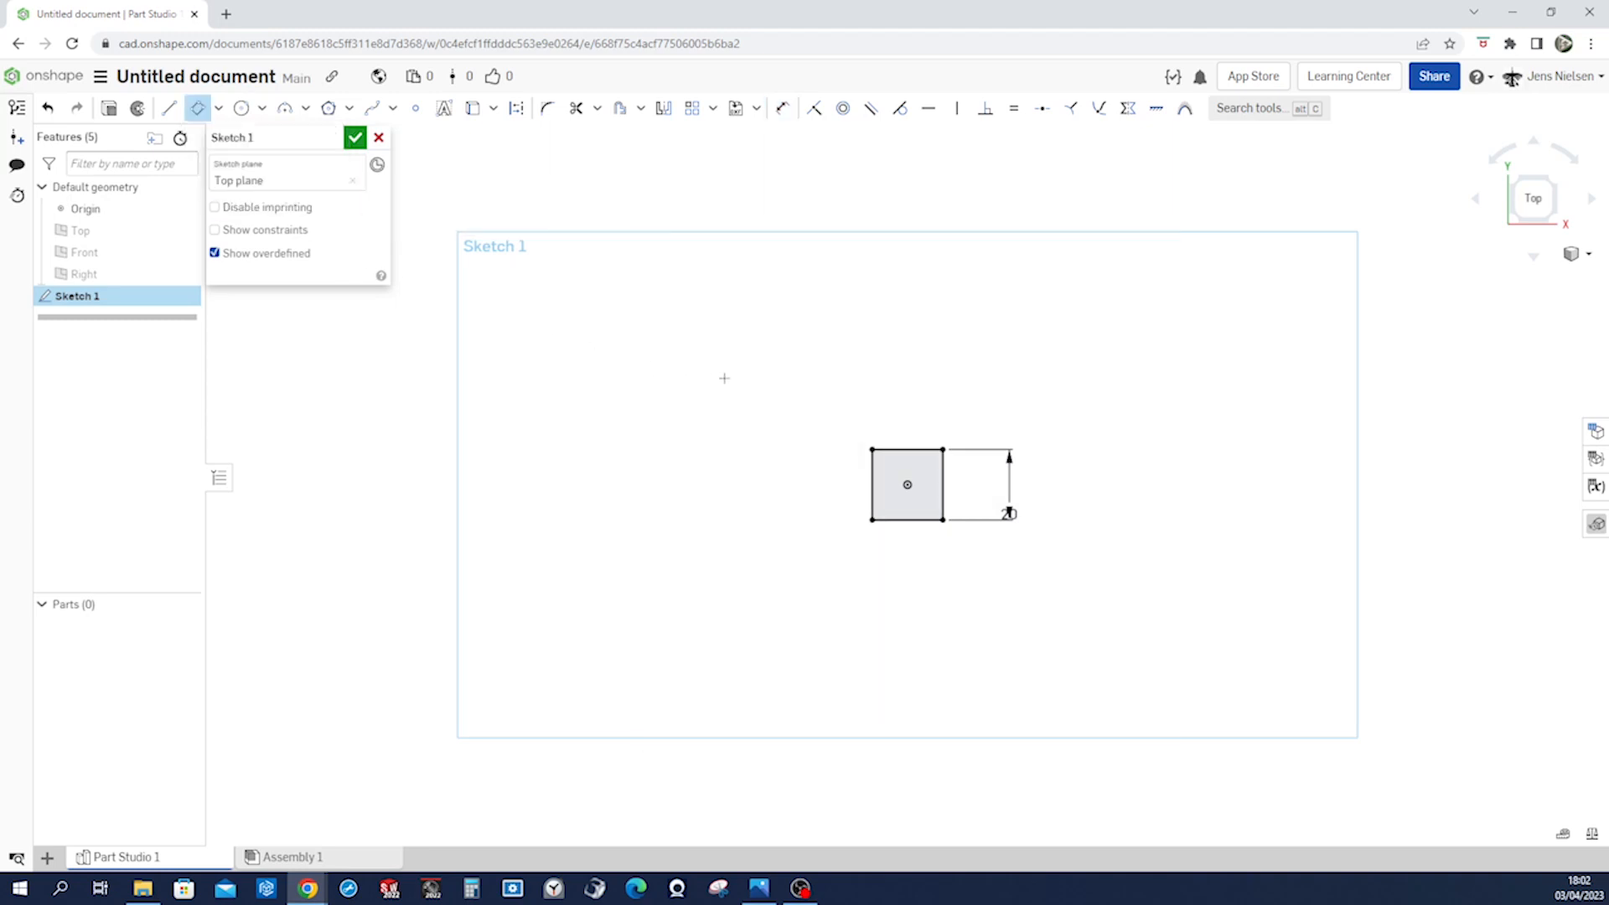
pyautogui.click(884, 462)
pyautogui.click(966, 574)
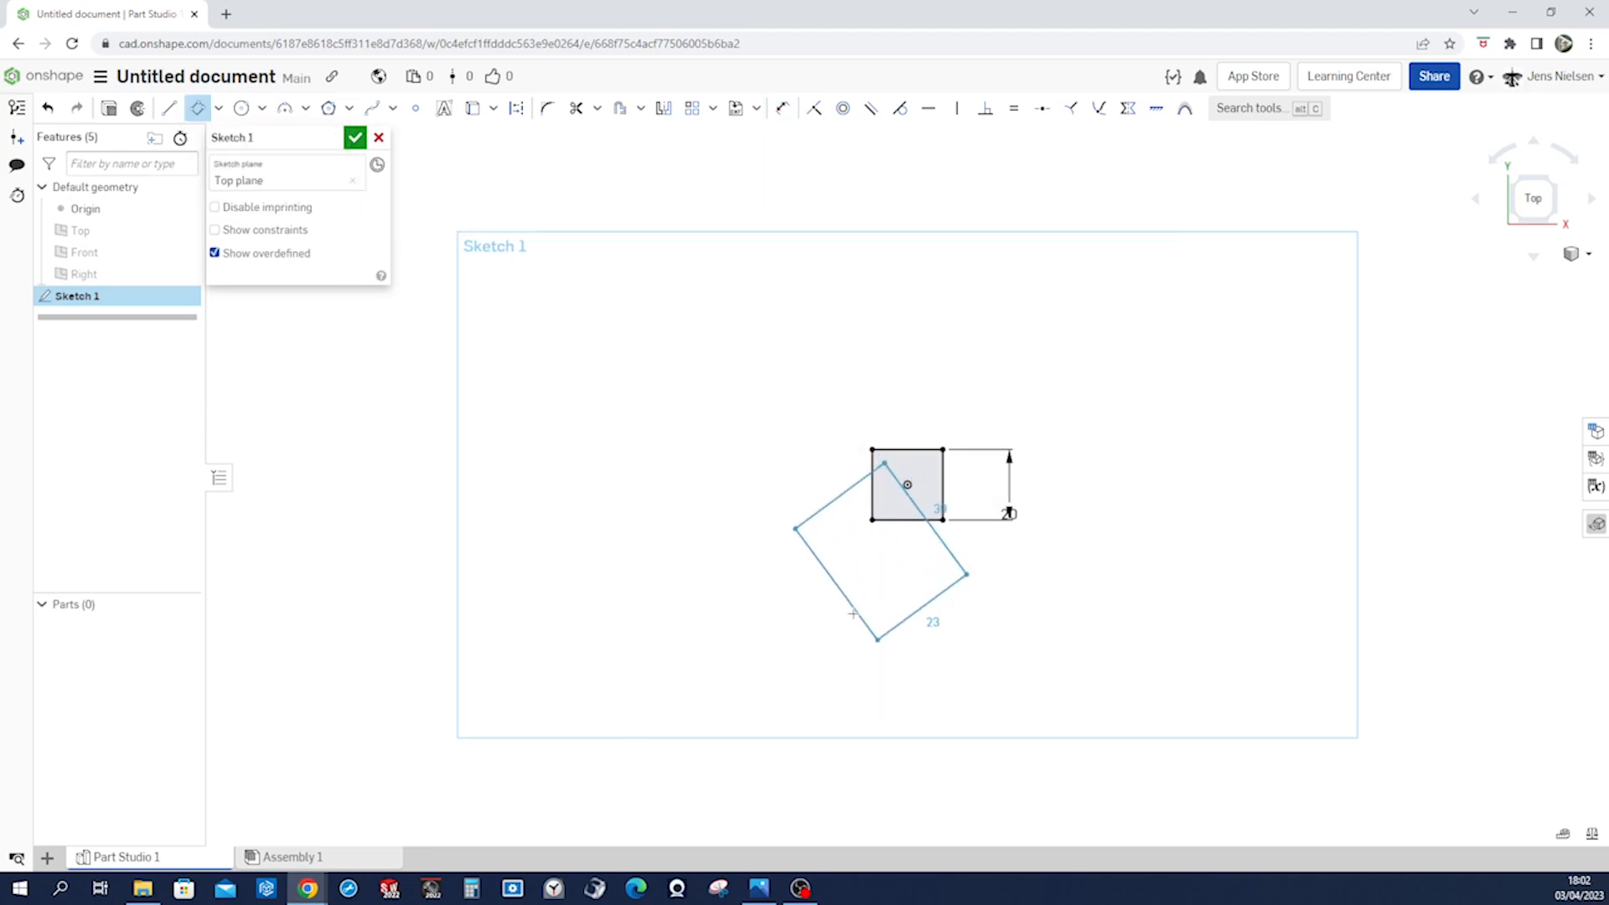
pyautogui.click(788, 627)
pyautogui.press('Escape')
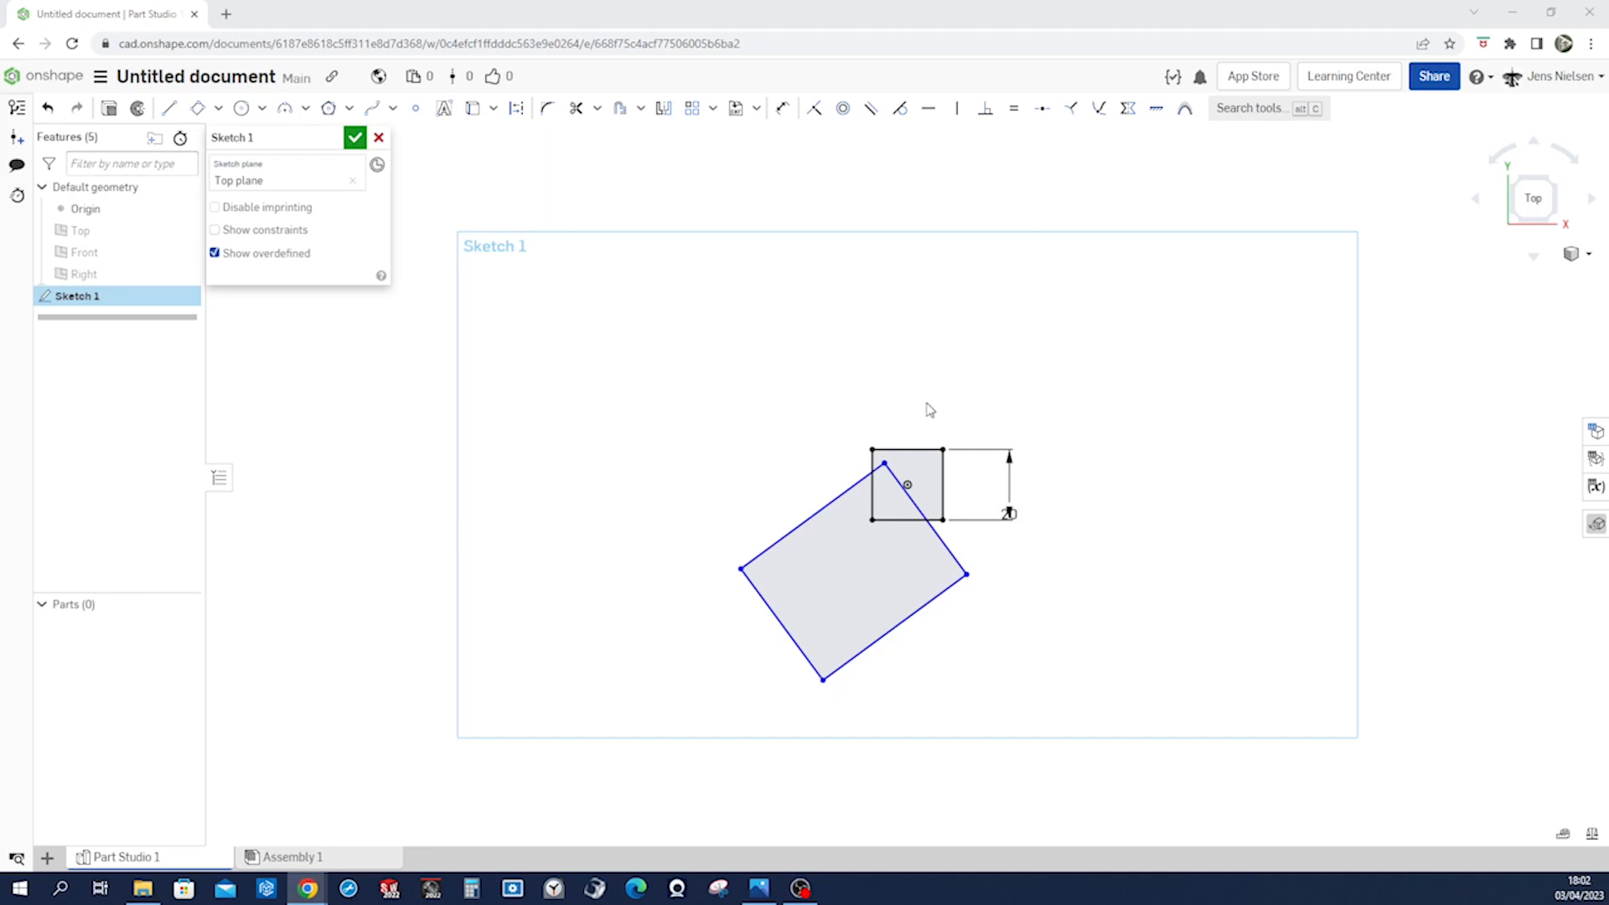
# - Make each side of the tilted rectangle coincident with its nearest corner of the 20 mm square
pyautogui.click(947, 546)
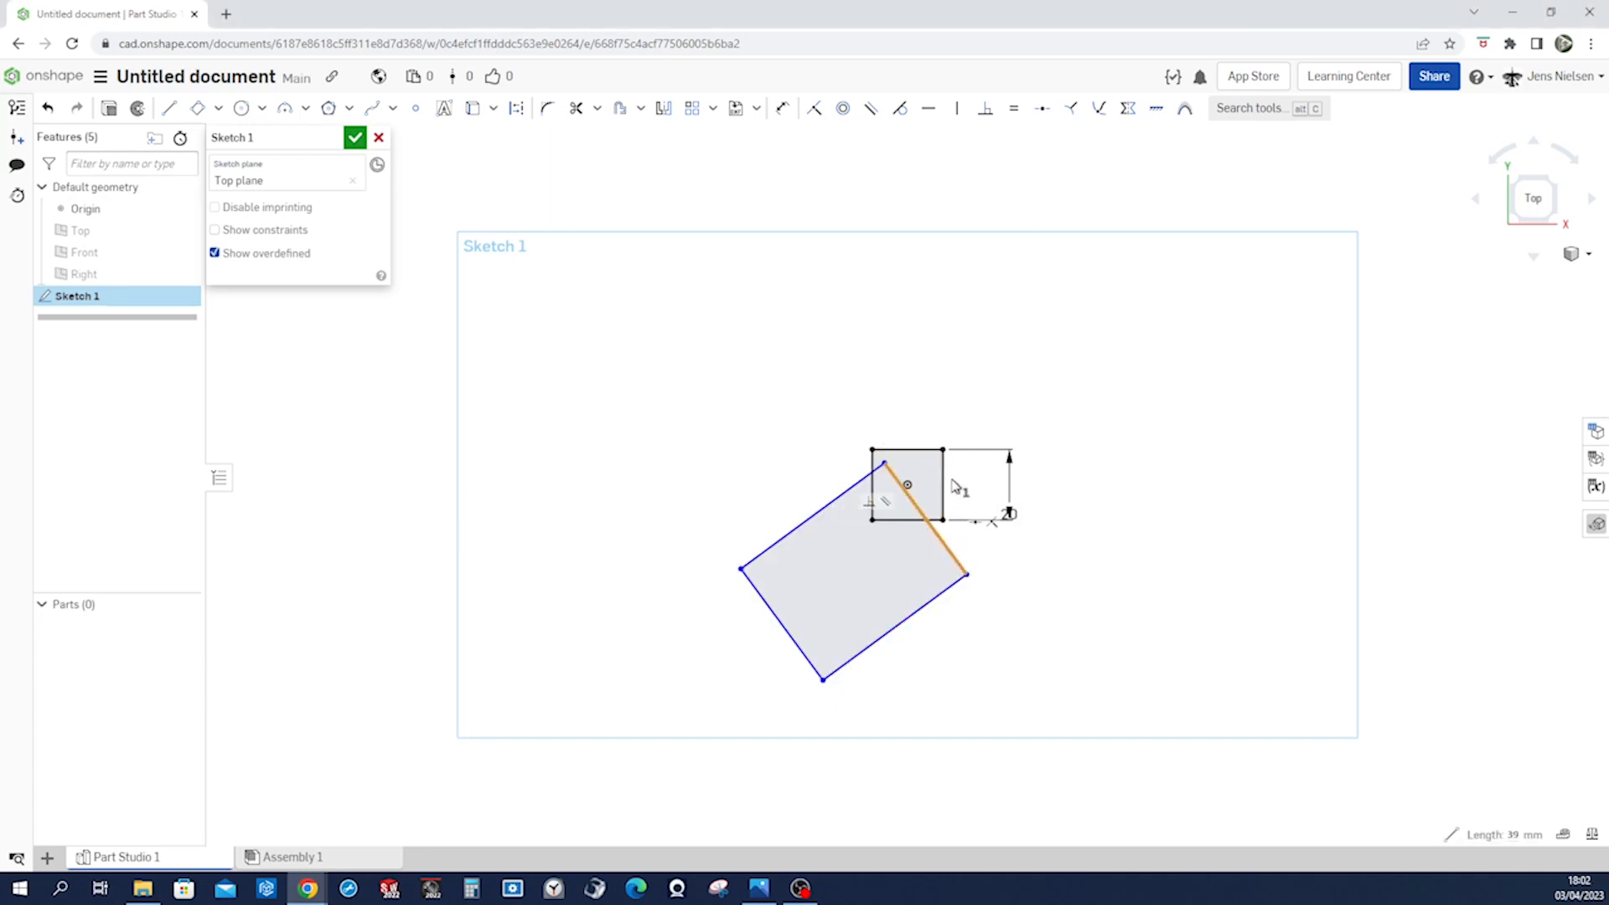
pyautogui.click(942, 451)
pyautogui.press('i')
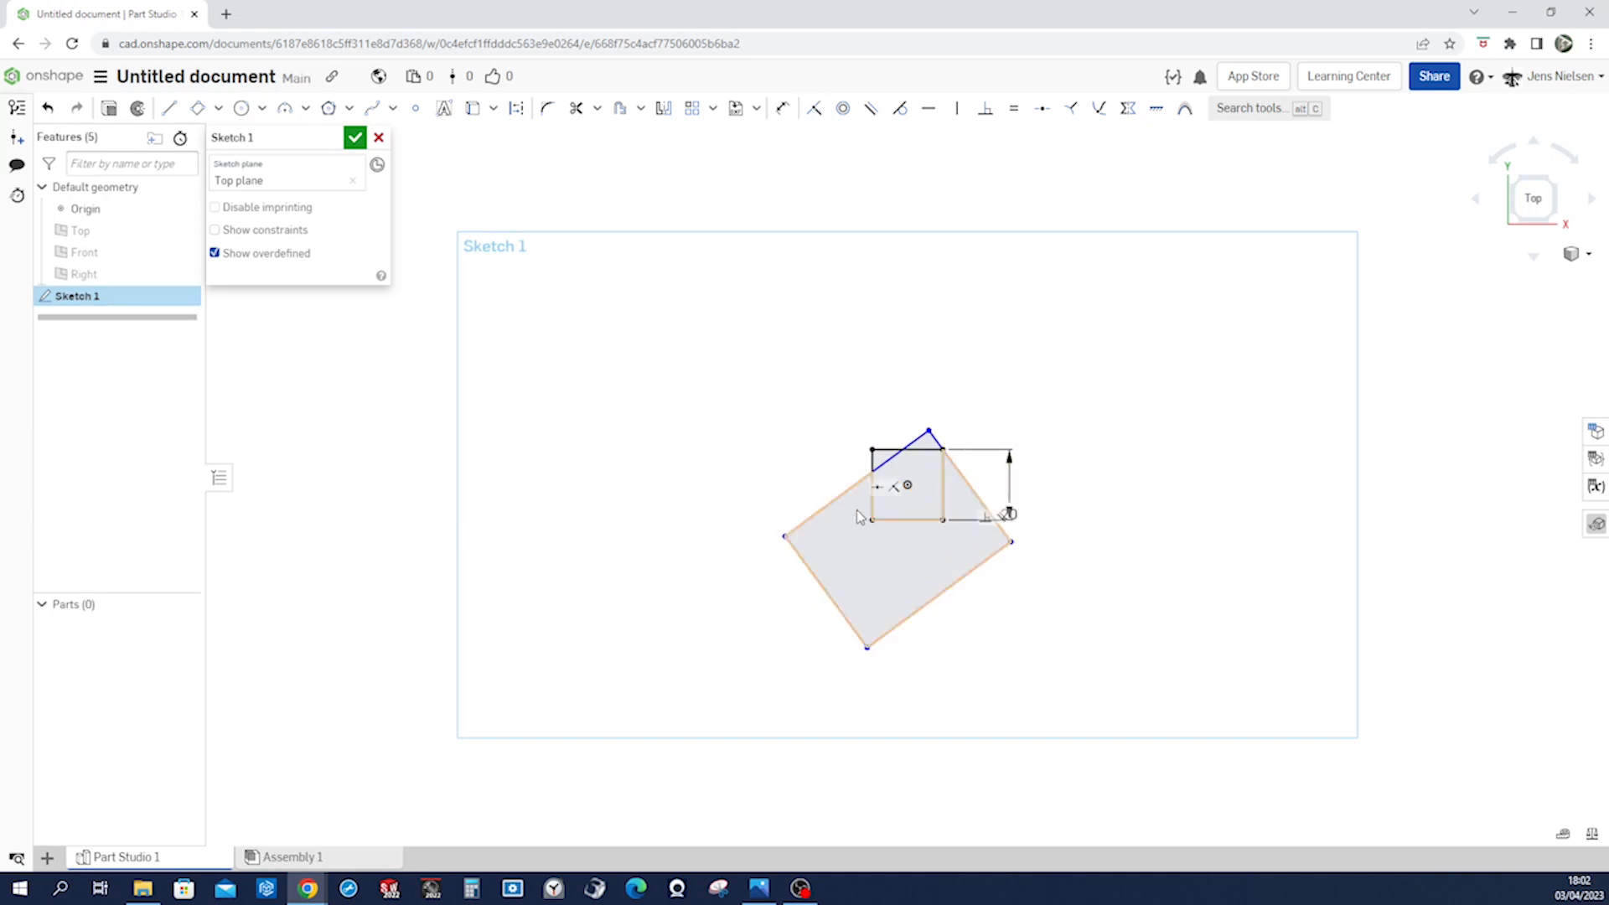
pyautogui.press('t')
pyautogui.click(836, 503)
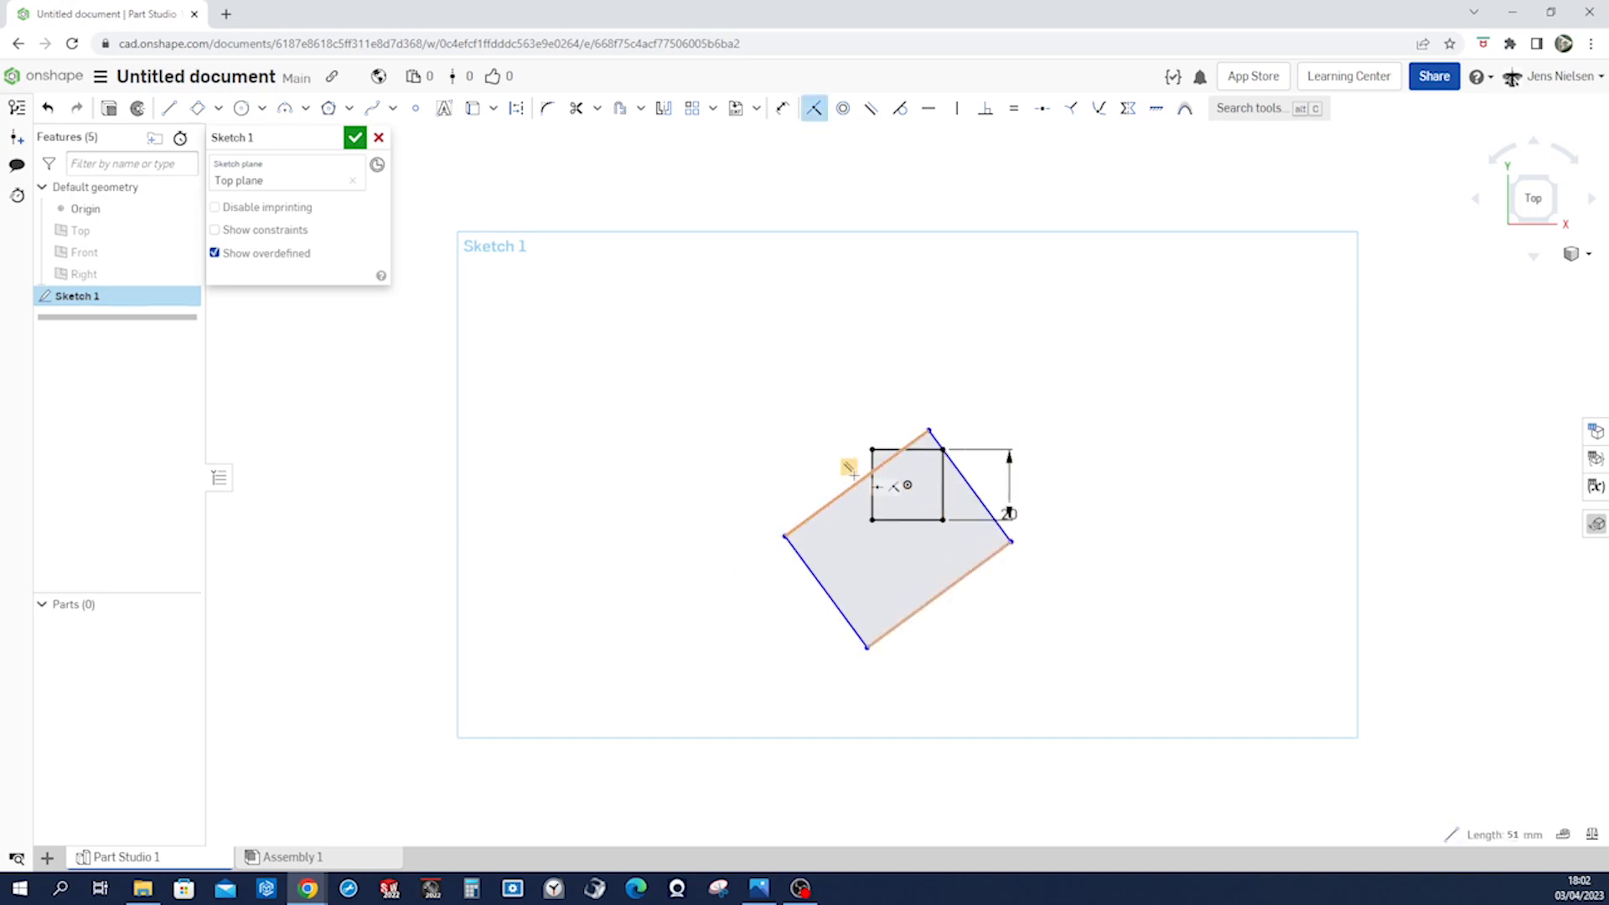
pyautogui.click(872, 450)
pyautogui.click(816, 578)
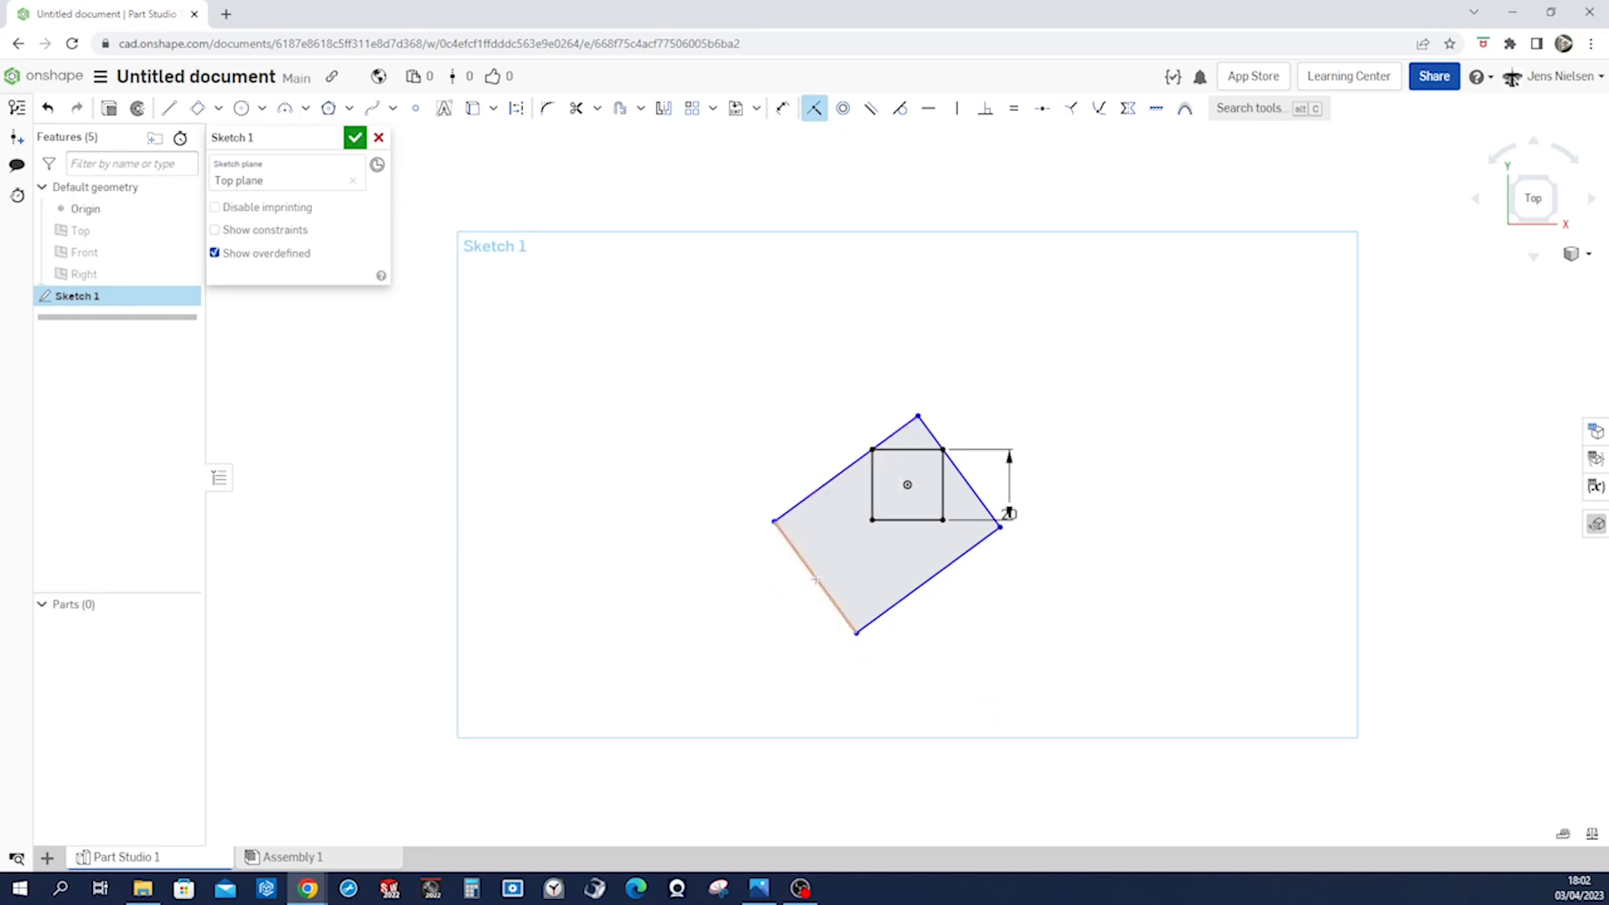
pyautogui.click(872, 520)
pyautogui.press('f')
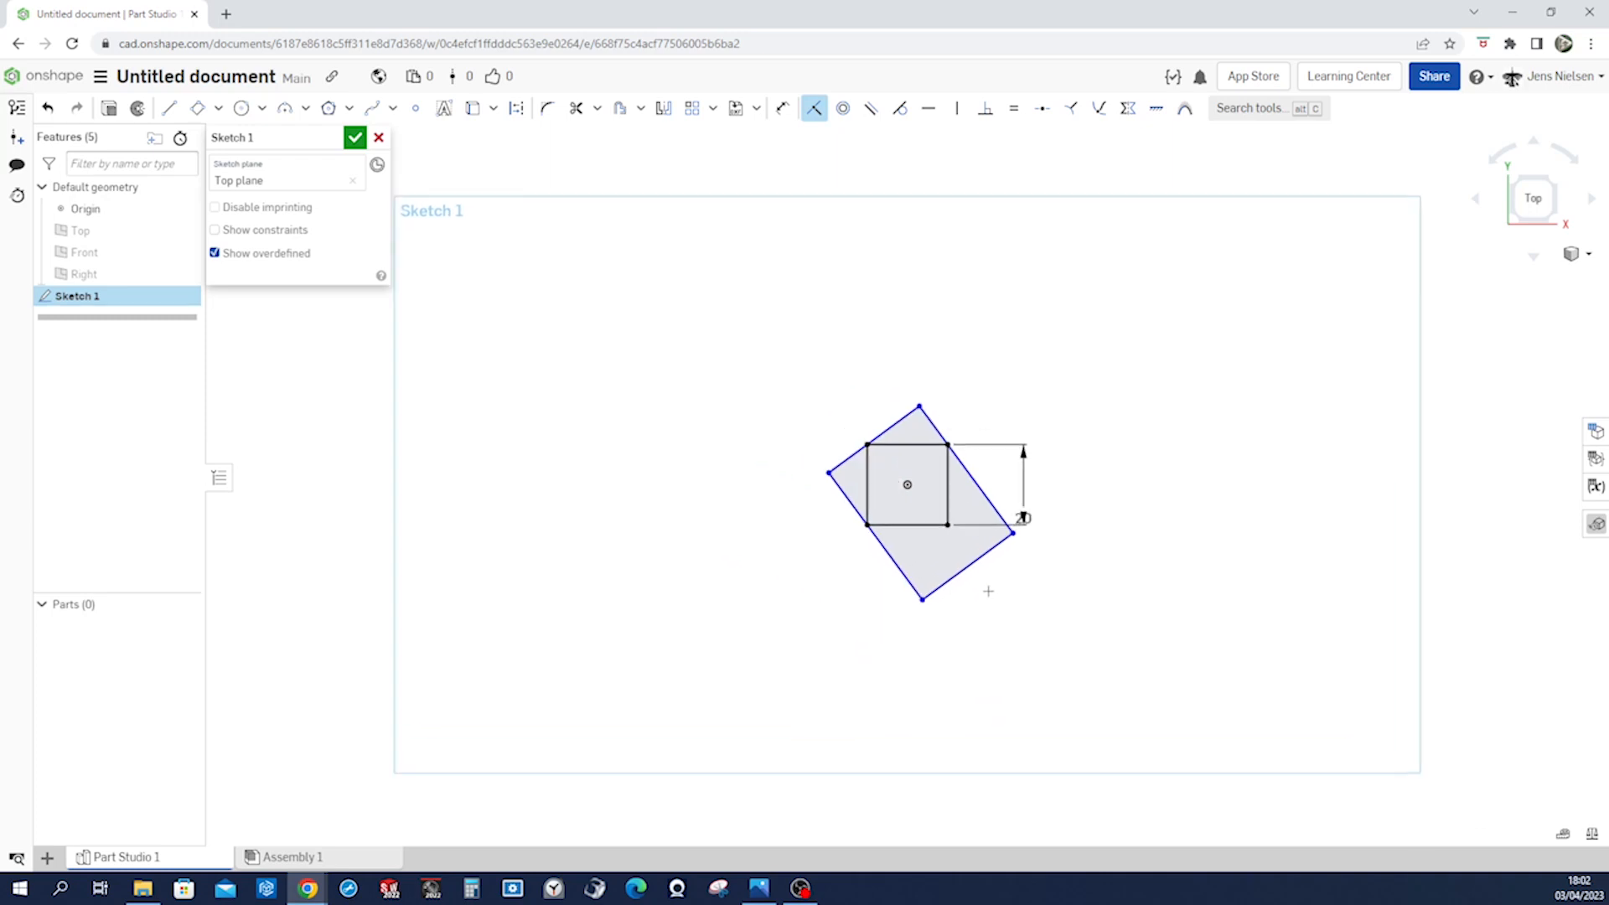
pyautogui.click(1008, 635)
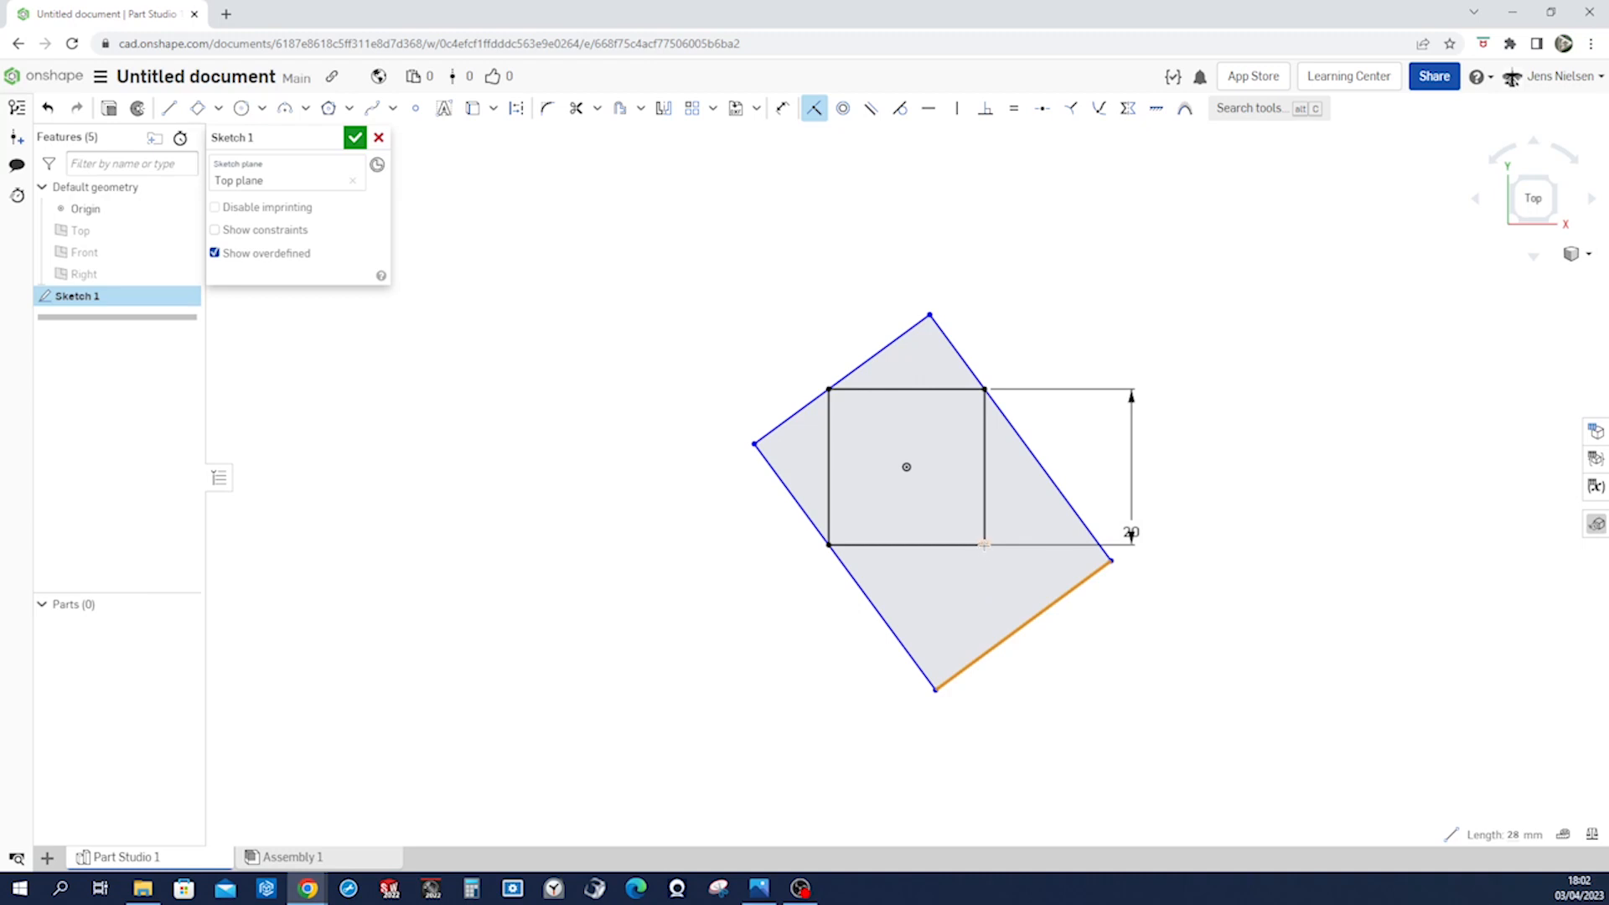
pyautogui.click(983, 544)
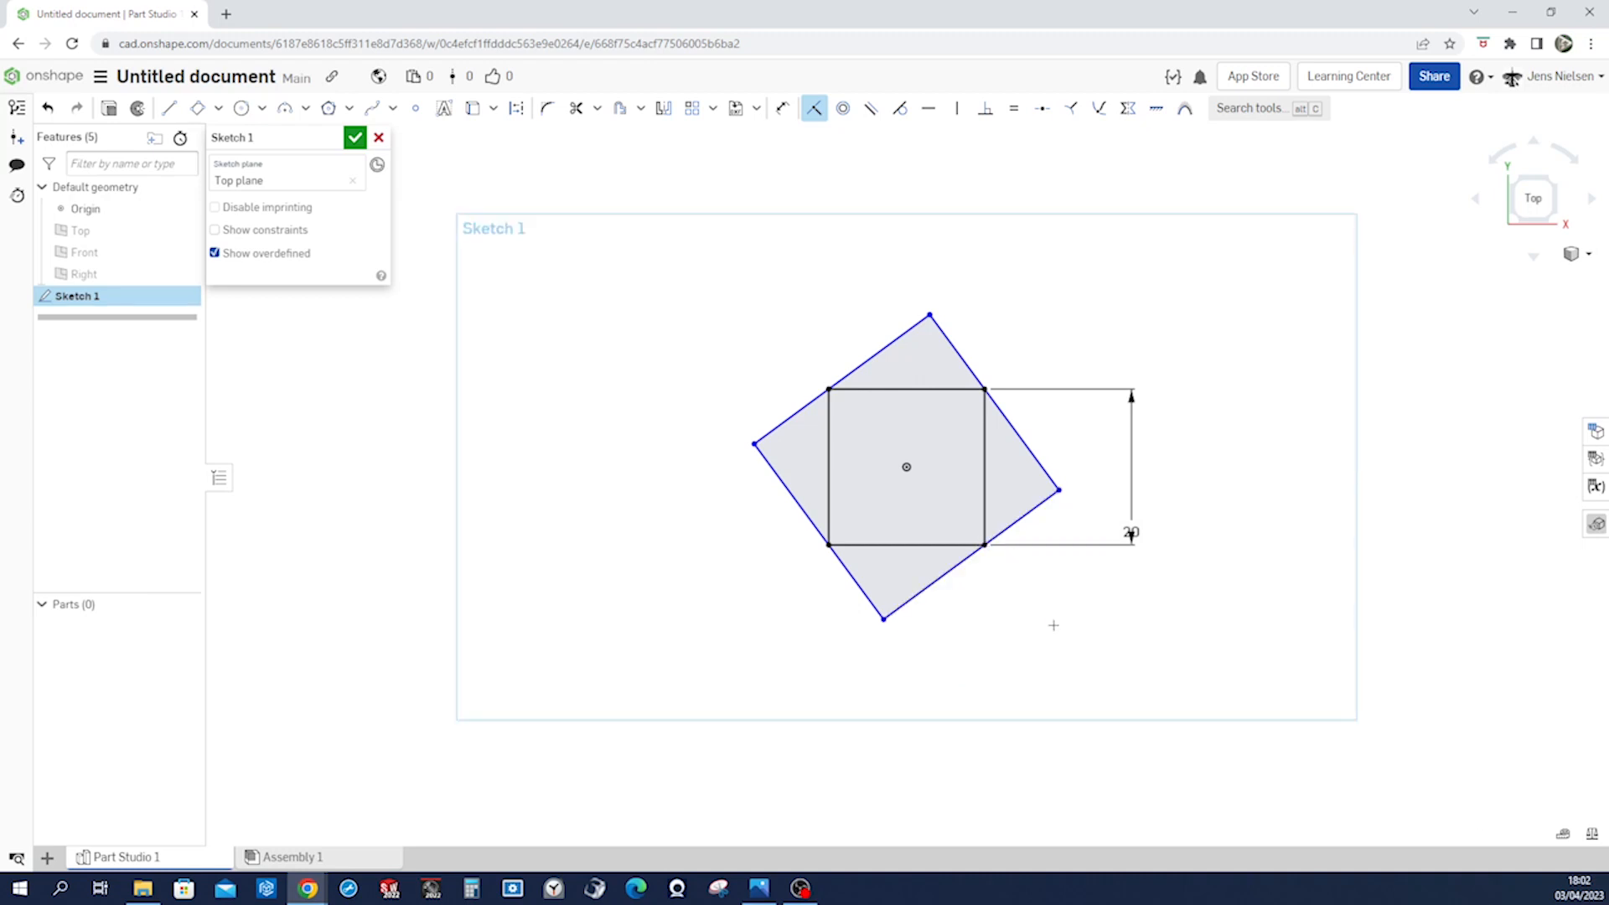
# - Align the tilted rectangle's bottom and top corners vertically so it forms a diamond around the square
pyautogui.press('v')
pyautogui.click(882, 620)
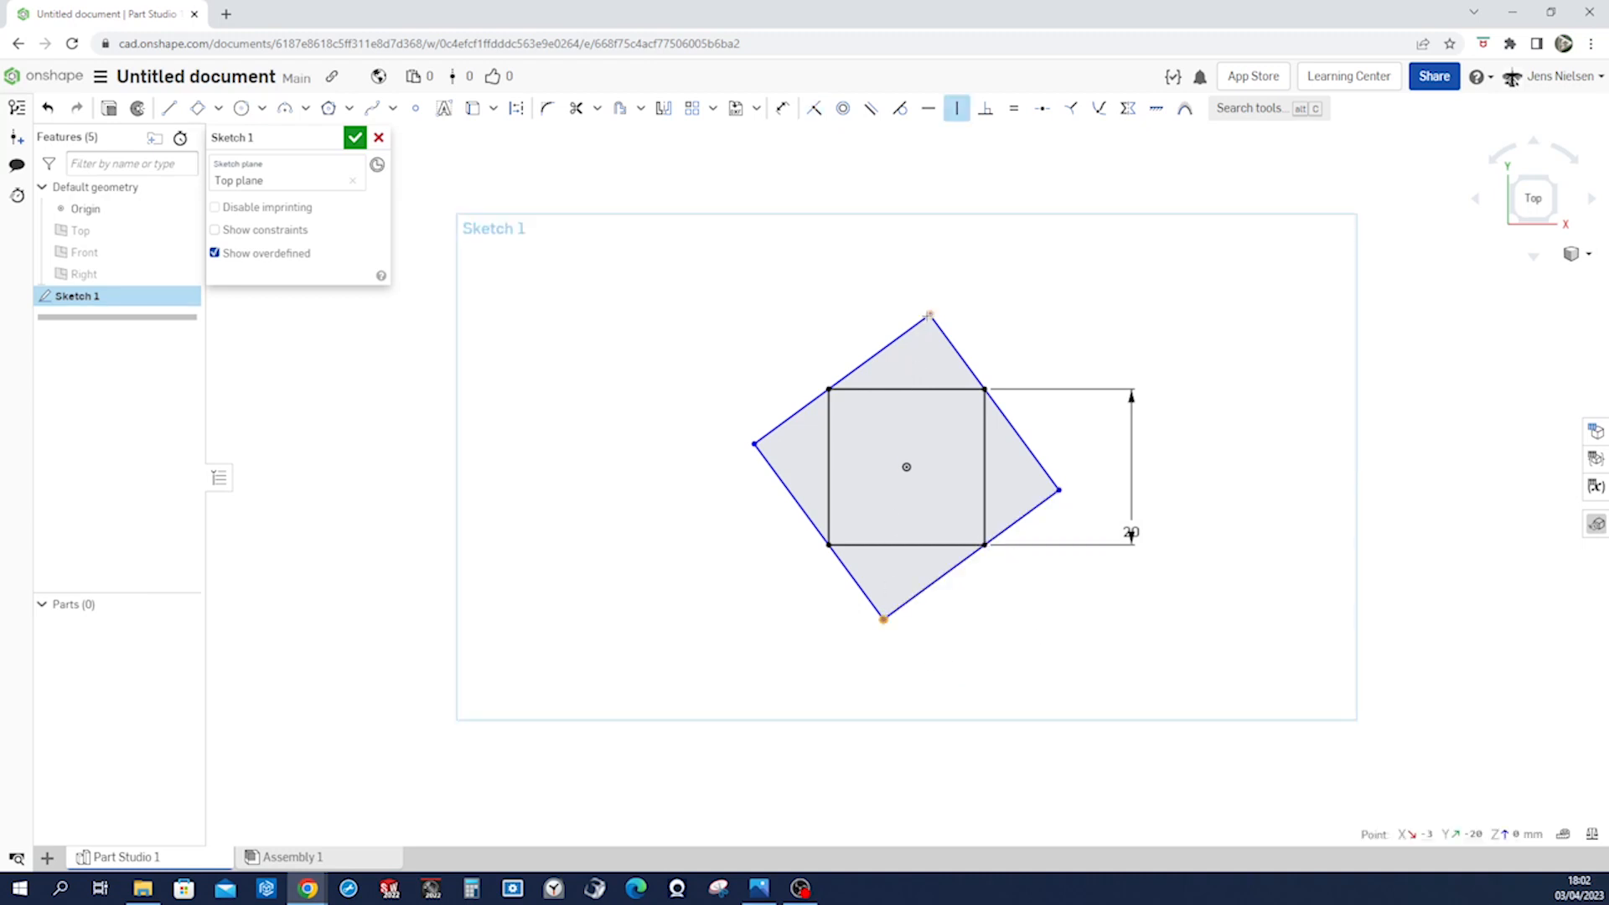
pyautogui.click(928, 315)
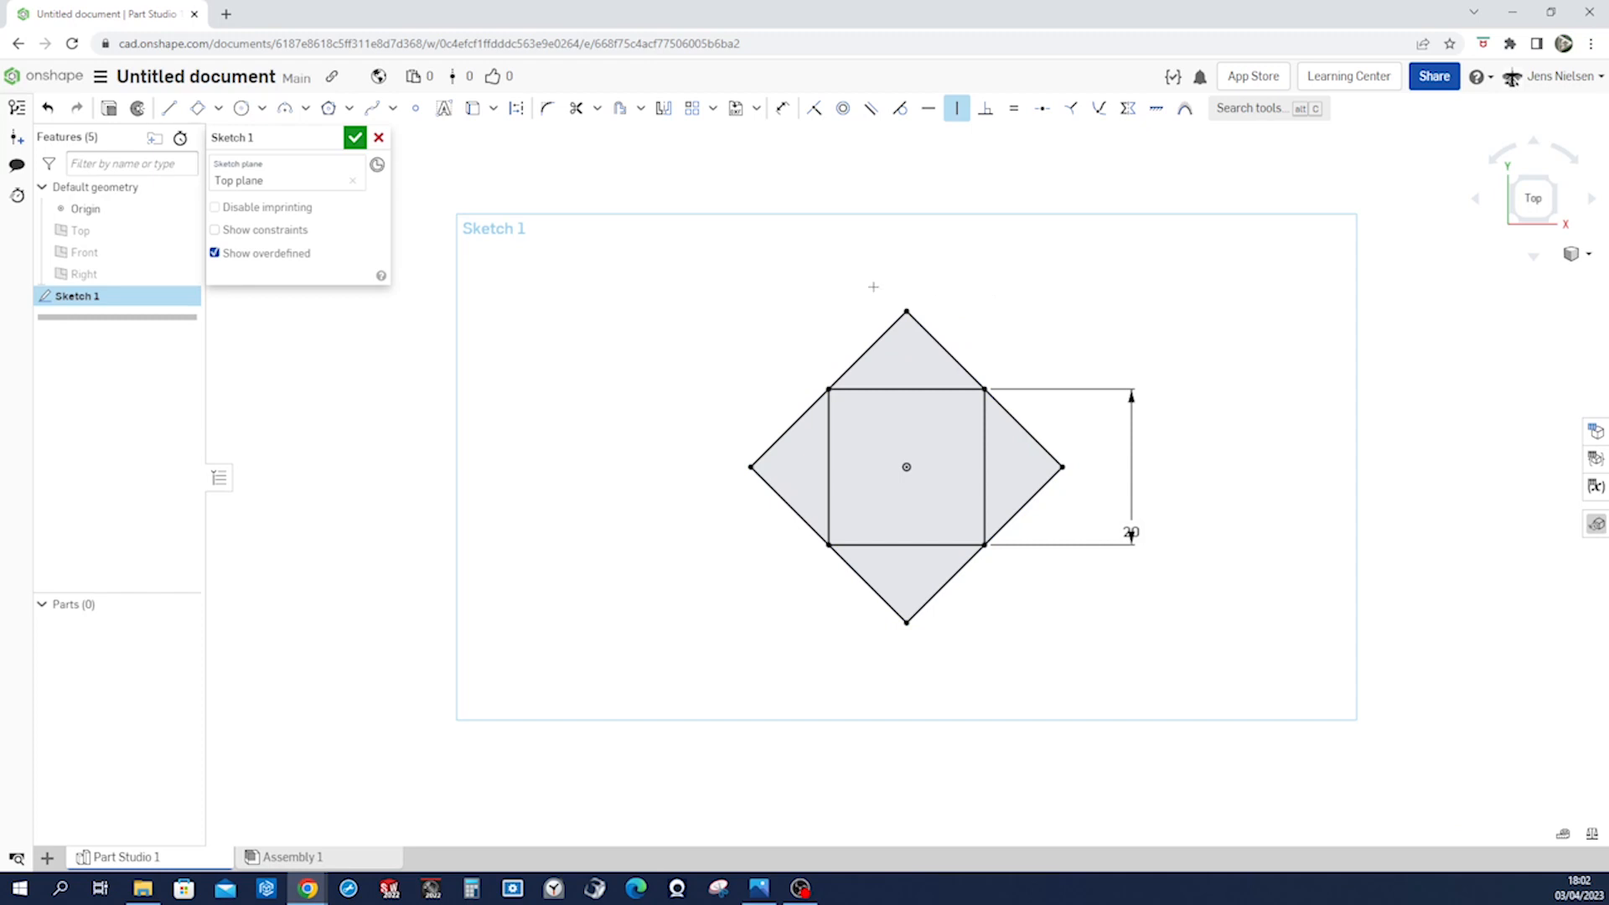
# - Sketch a small tilted aligned rectangle around the origin, entirely inside the 20 mm square
pyautogui.click(198, 107)
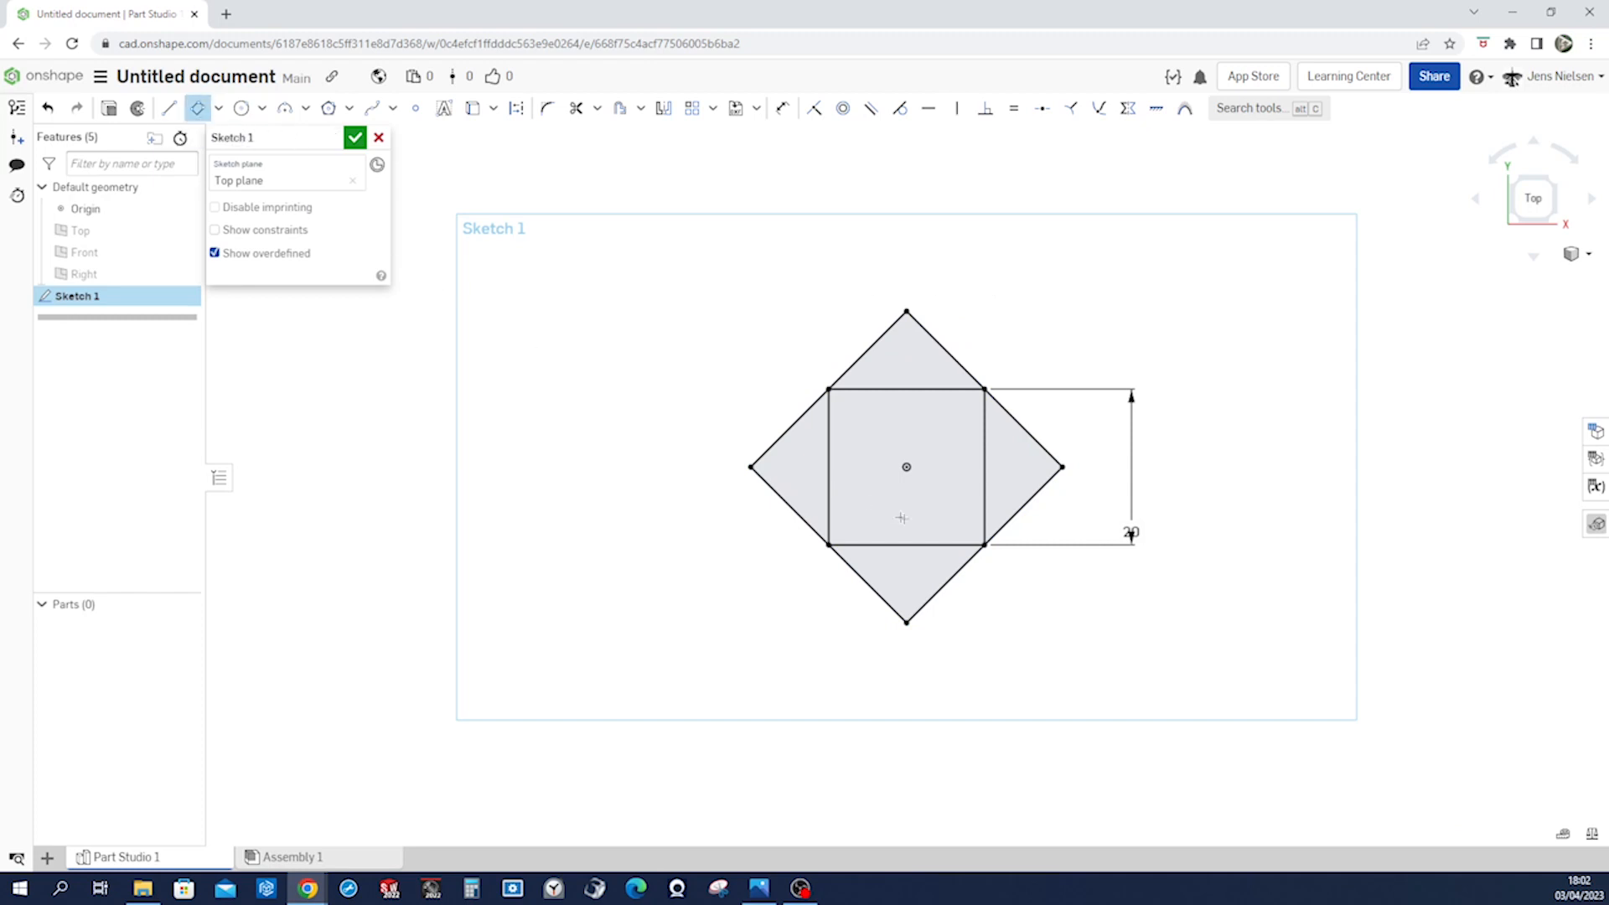
pyautogui.click(849, 467)
pyautogui.click(888, 428)
pyautogui.click(969, 527)
pyautogui.press('Escape')
# - Align the small rectangle's top and bottom corners vertically with the outer diamond's top and bottom corners
pyautogui.press('i')
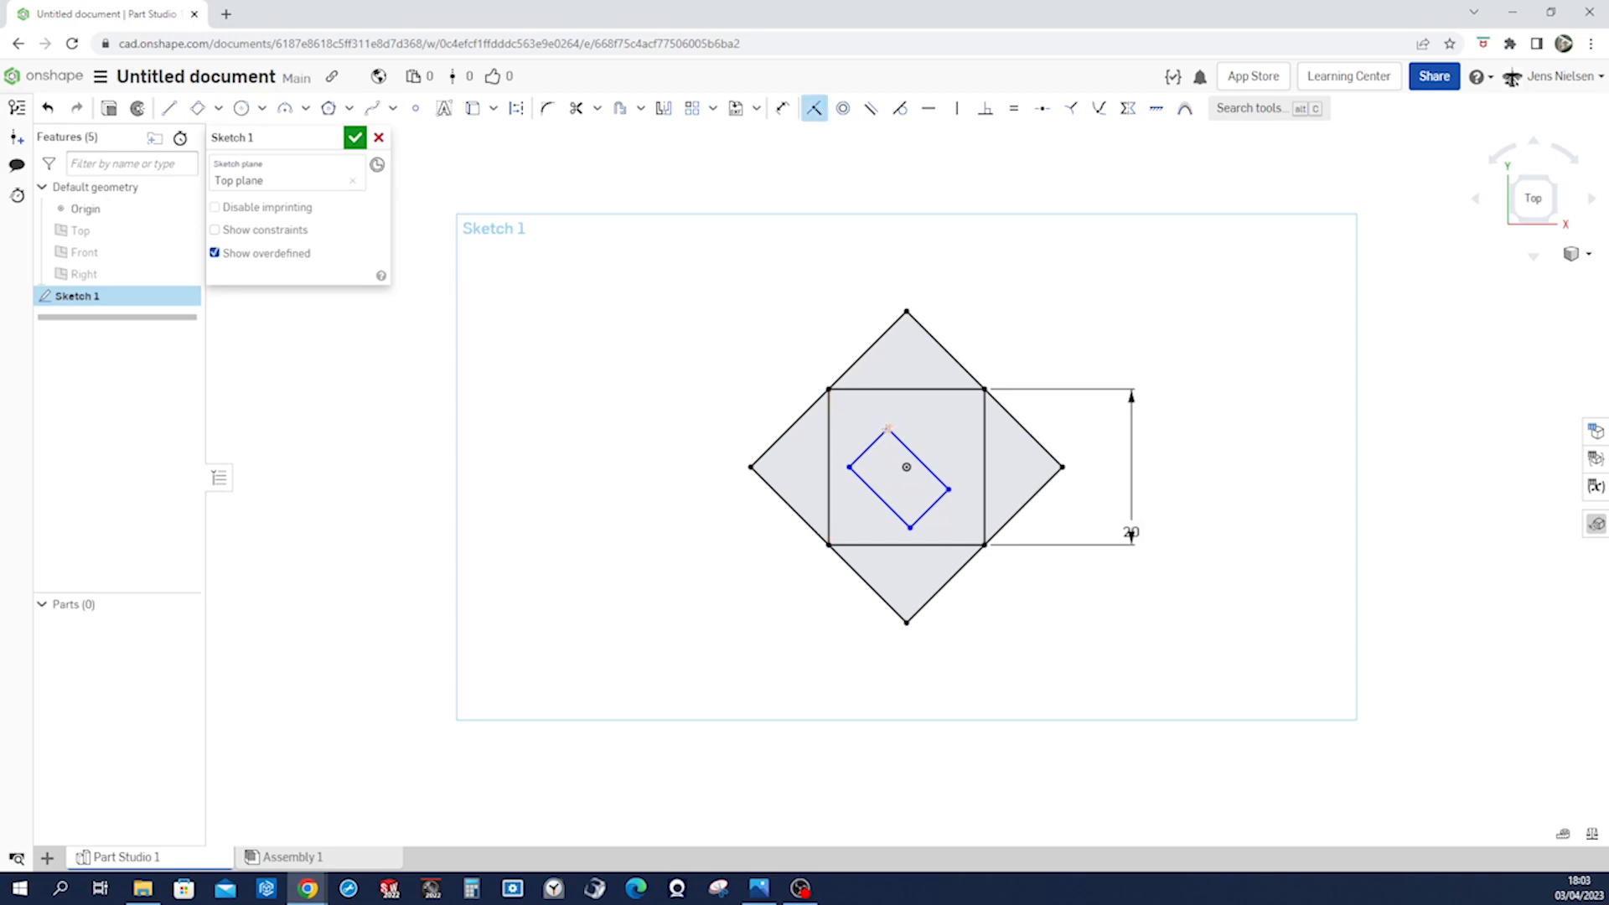
pyautogui.press('v')
pyautogui.click(888, 428)
pyautogui.click(906, 311)
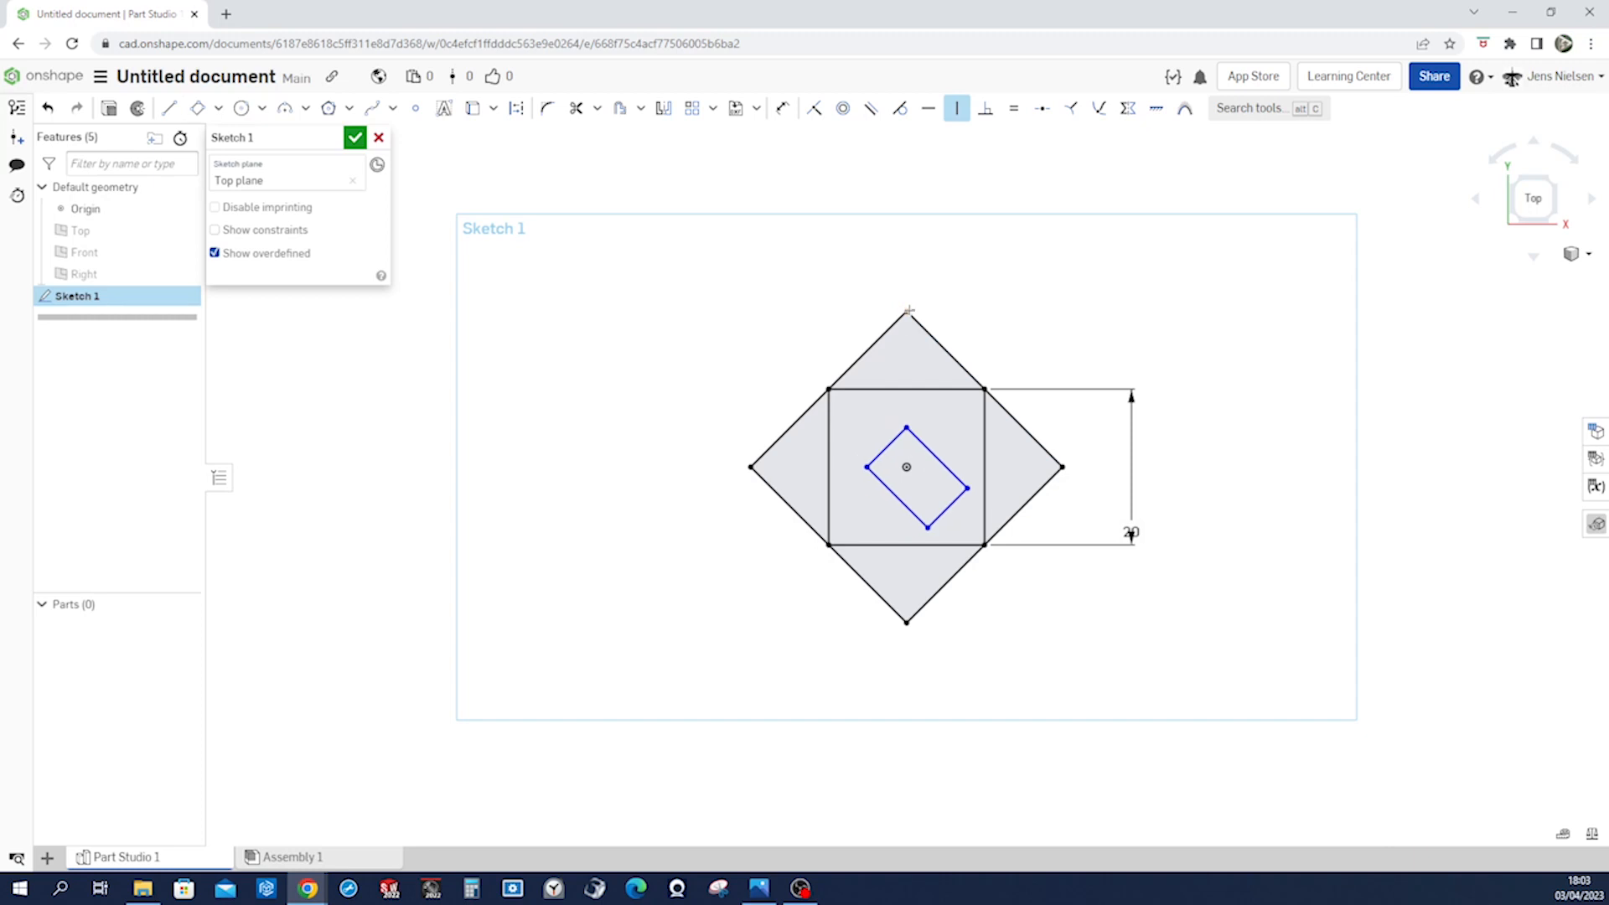
pyautogui.click(927, 528)
pyautogui.click(906, 622)
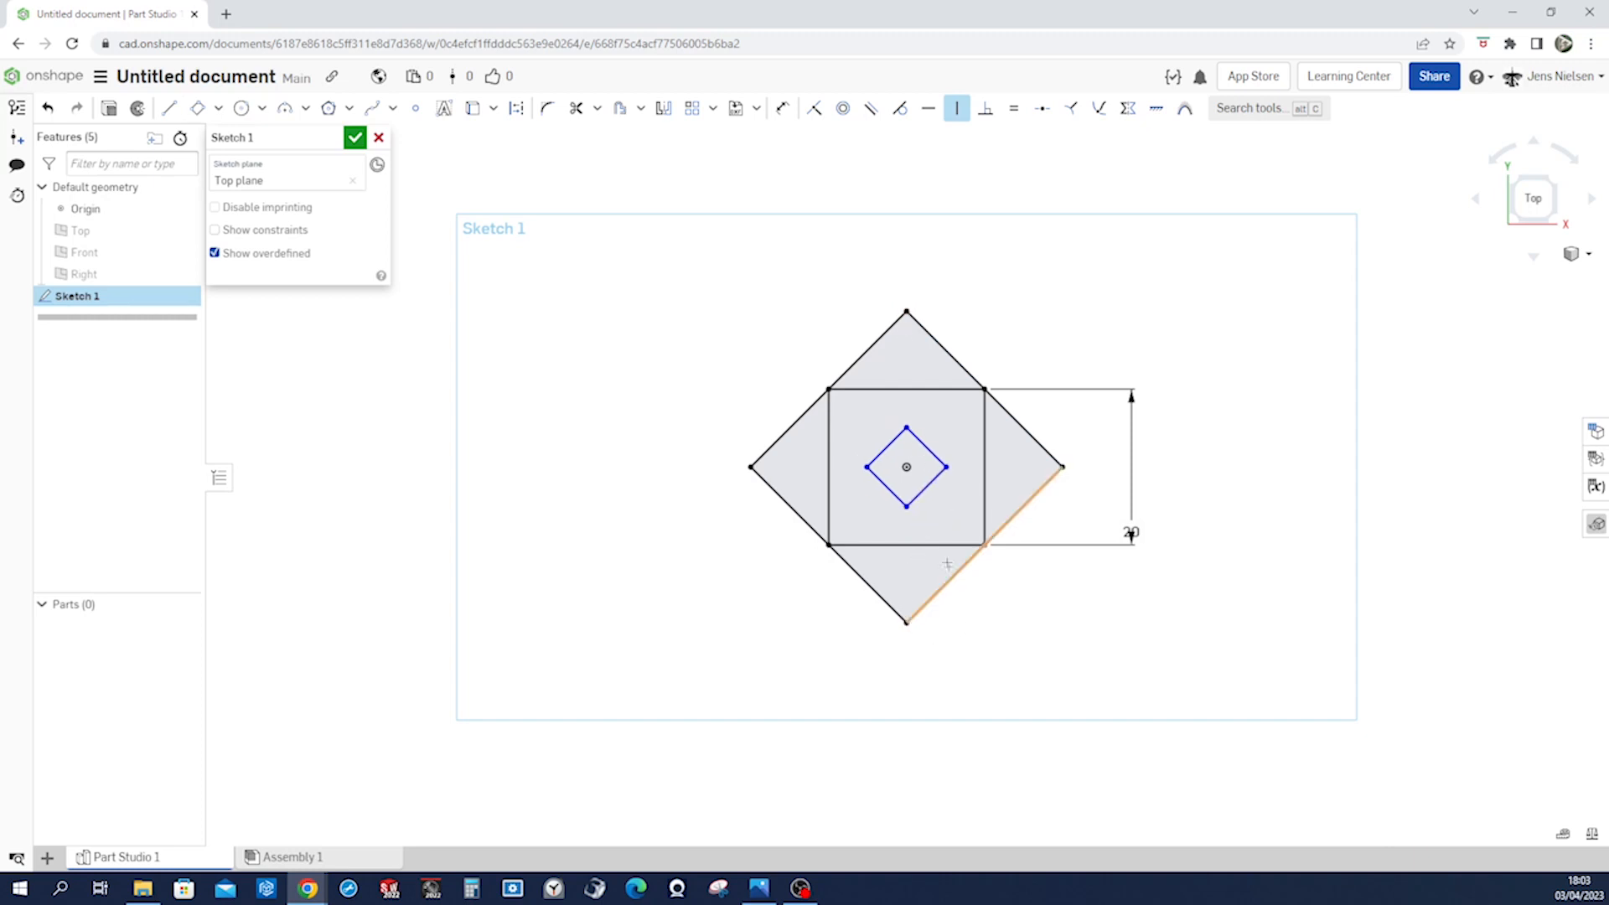
# - Make the small diamond's bottom corner coincident with the bottom side of the 20 mm square
pyautogui.press('i')
pyautogui.click(906, 506)
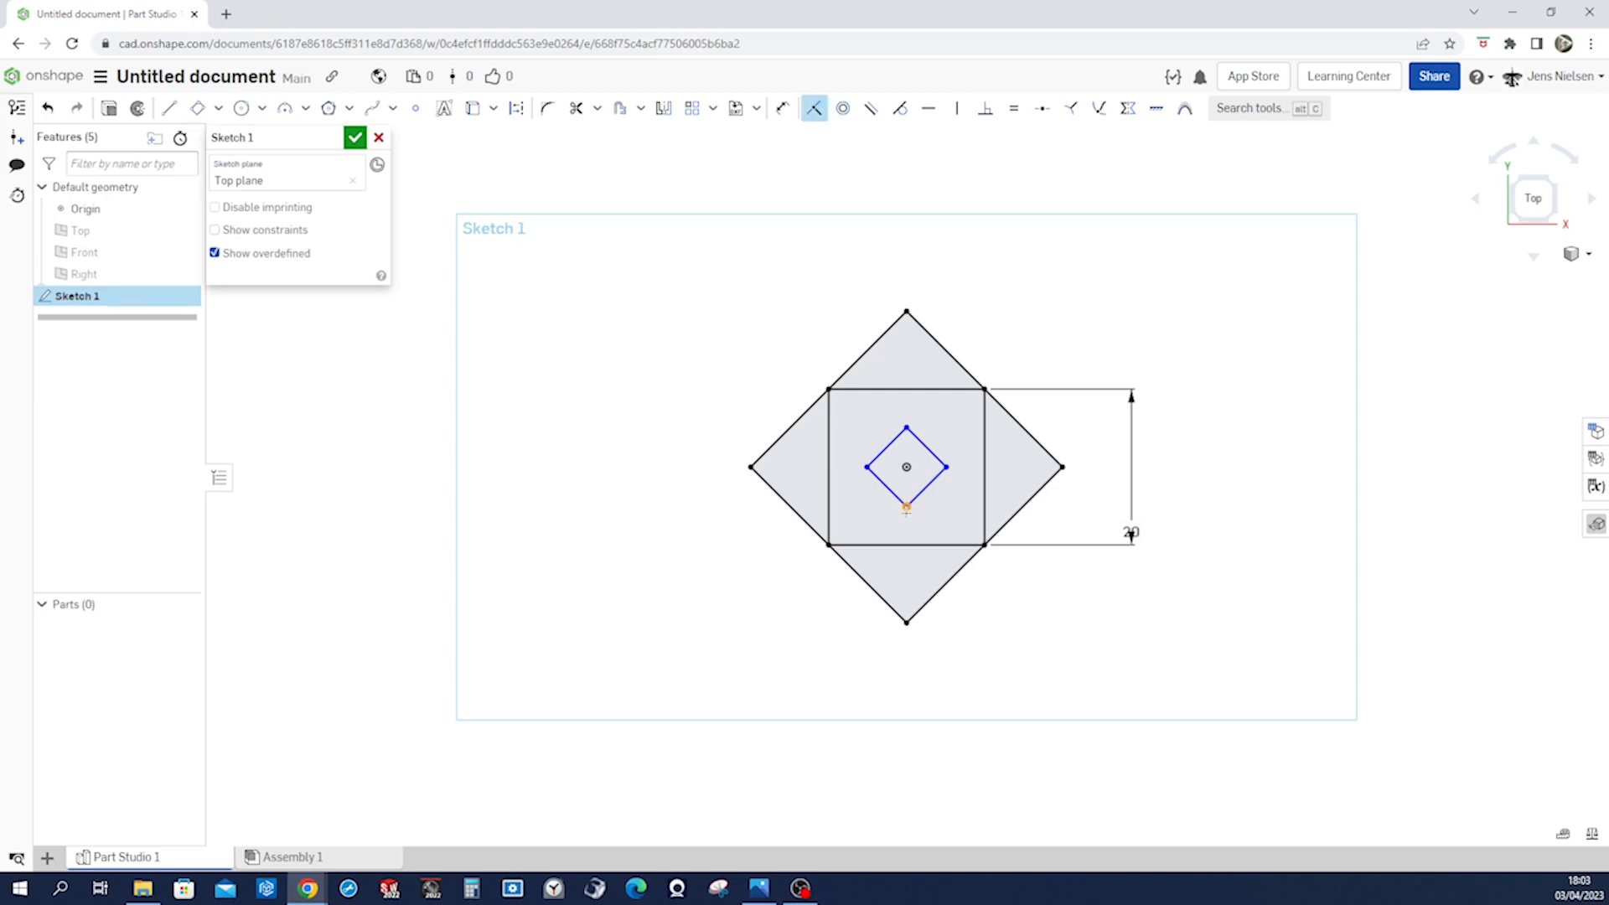
pyautogui.click(902, 545)
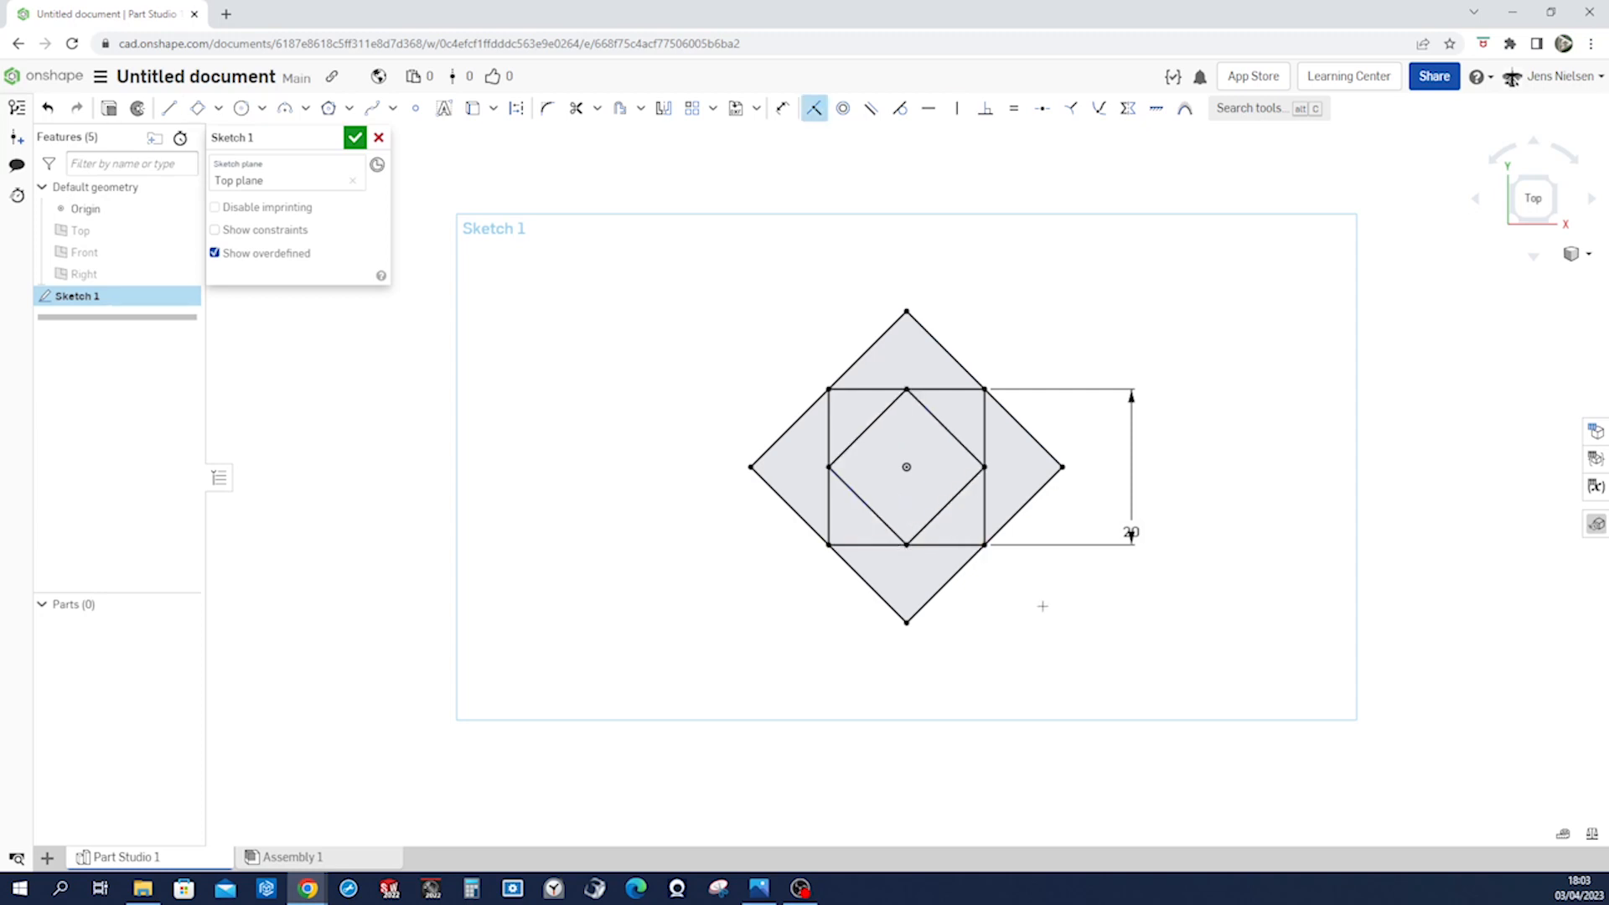
# - Draw the outer diamond's horizontal and vertical diagonals as lines between its opposite corners
pyautogui.press('l')
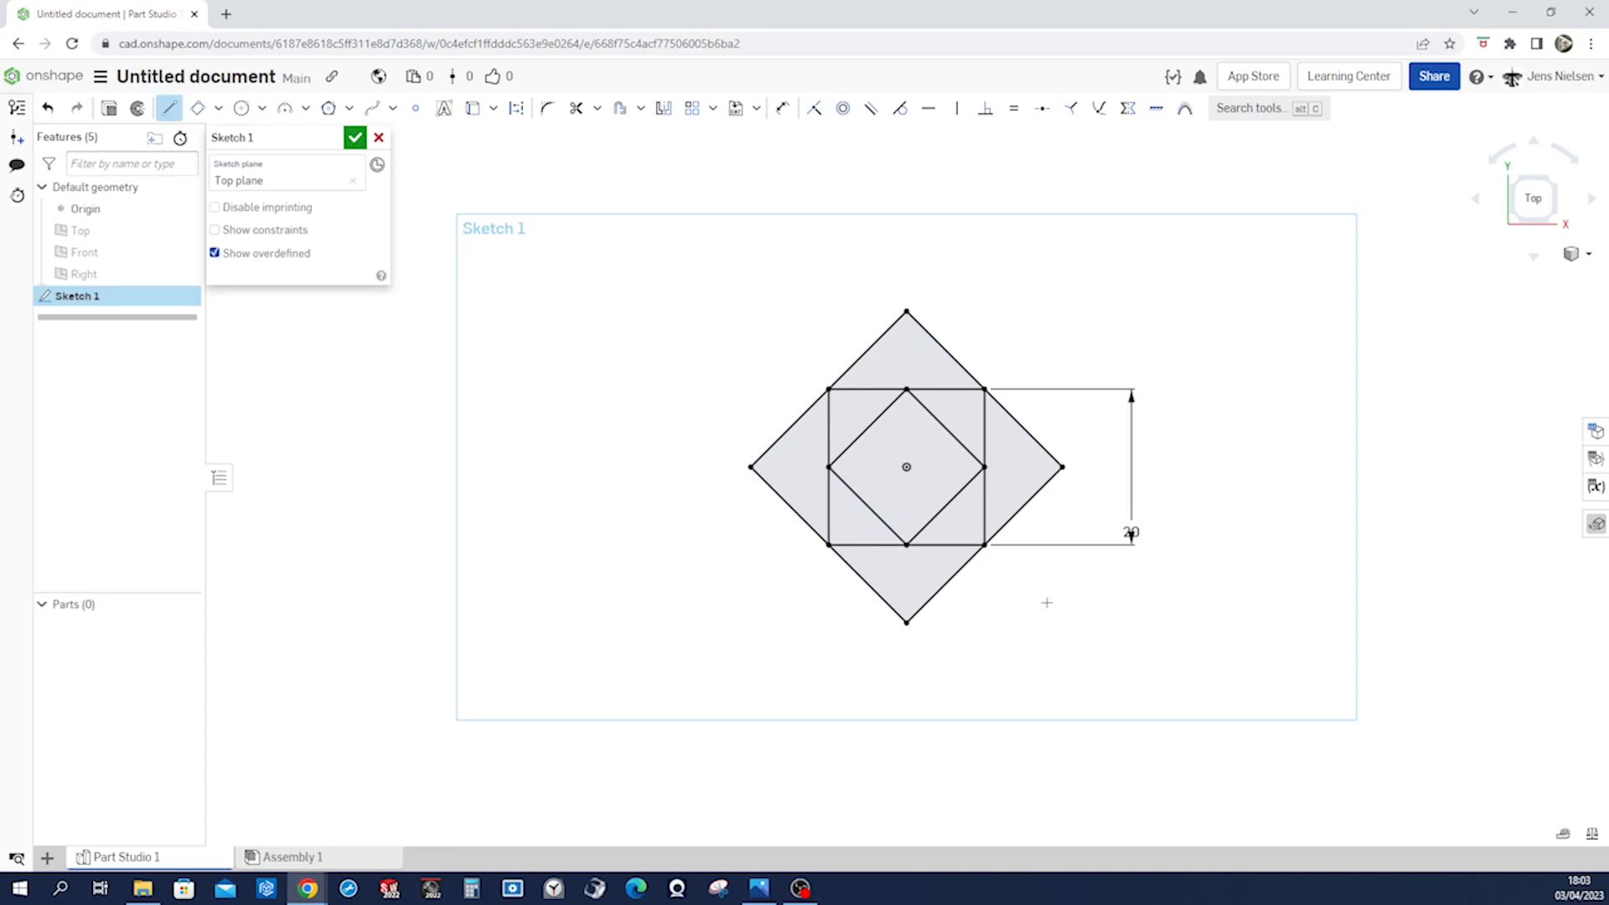
pyautogui.click(1062, 467)
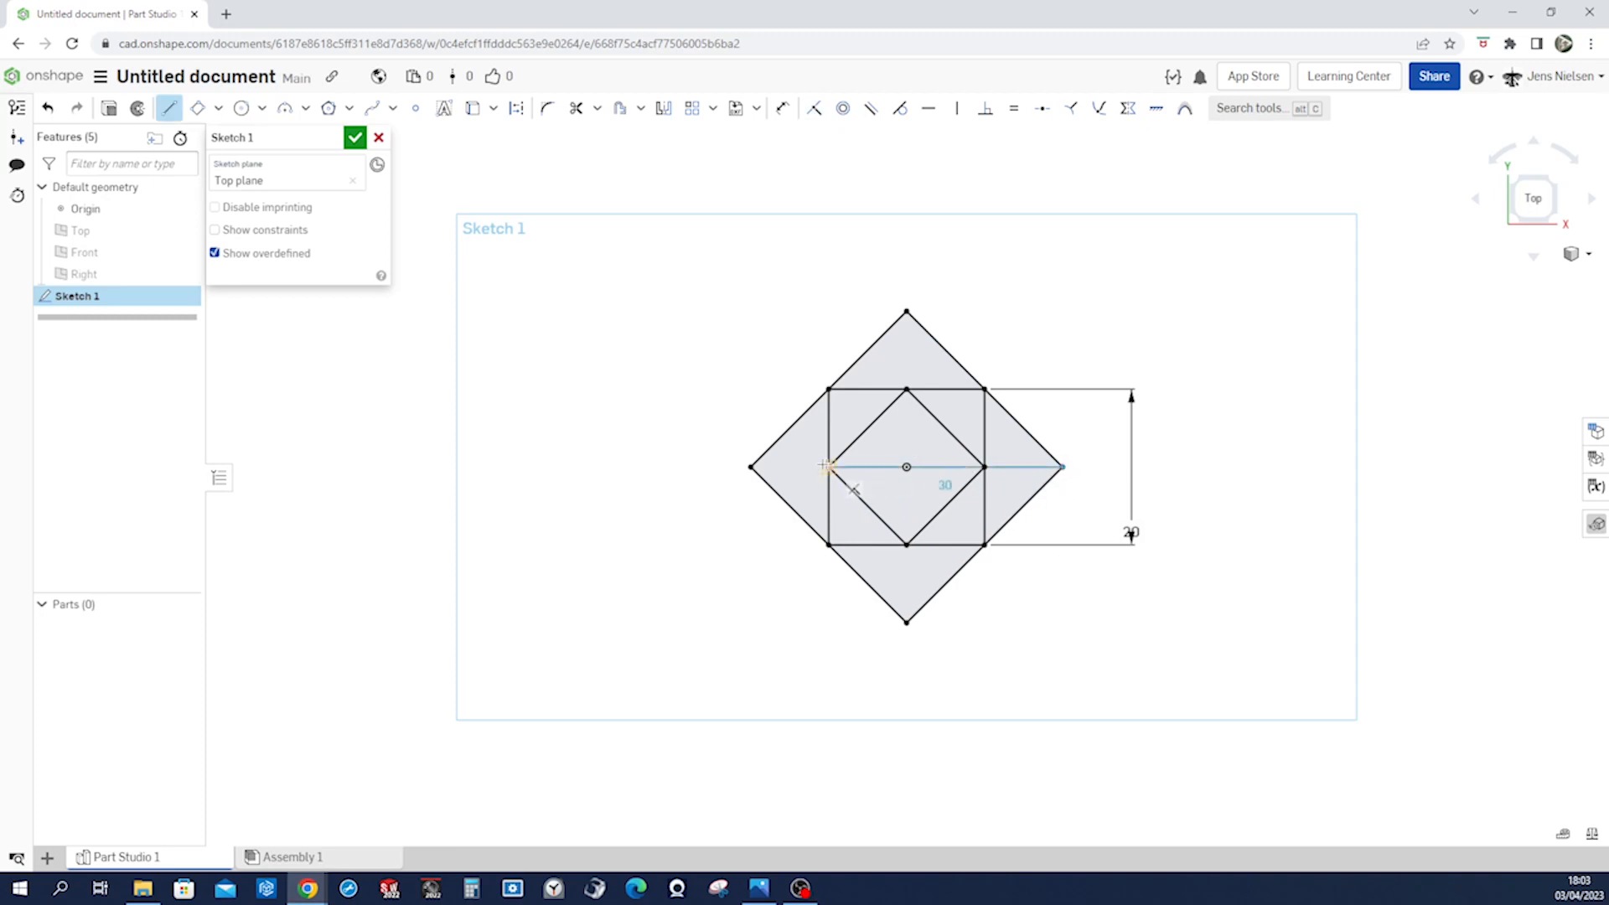
pyautogui.click(750, 467)
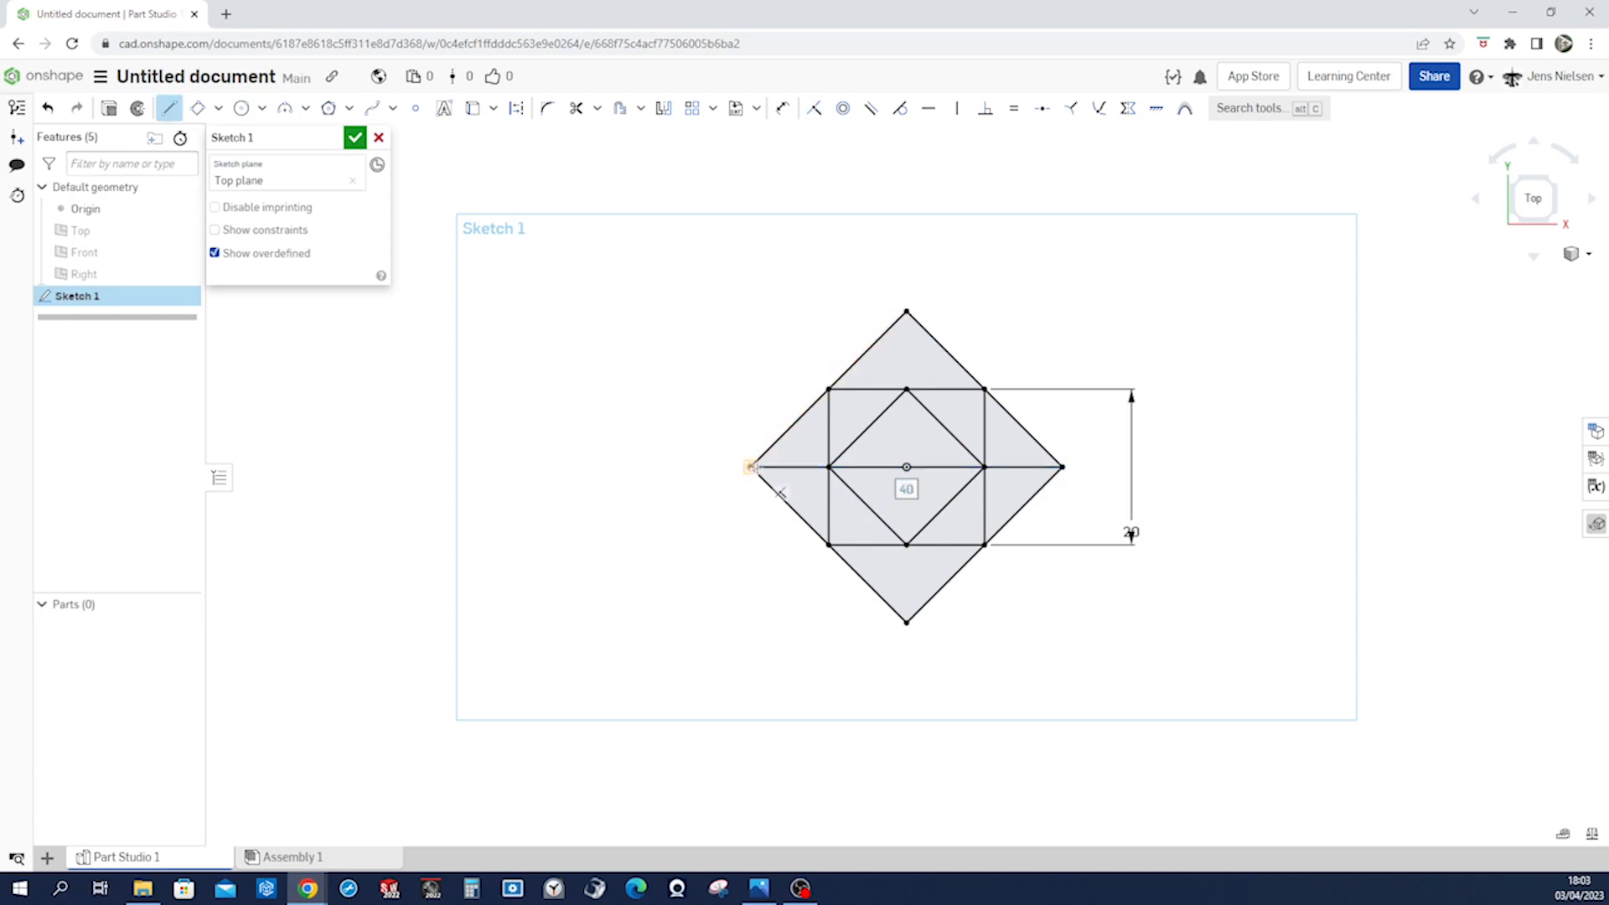
pyautogui.click(906, 312)
pyautogui.click(906, 622)
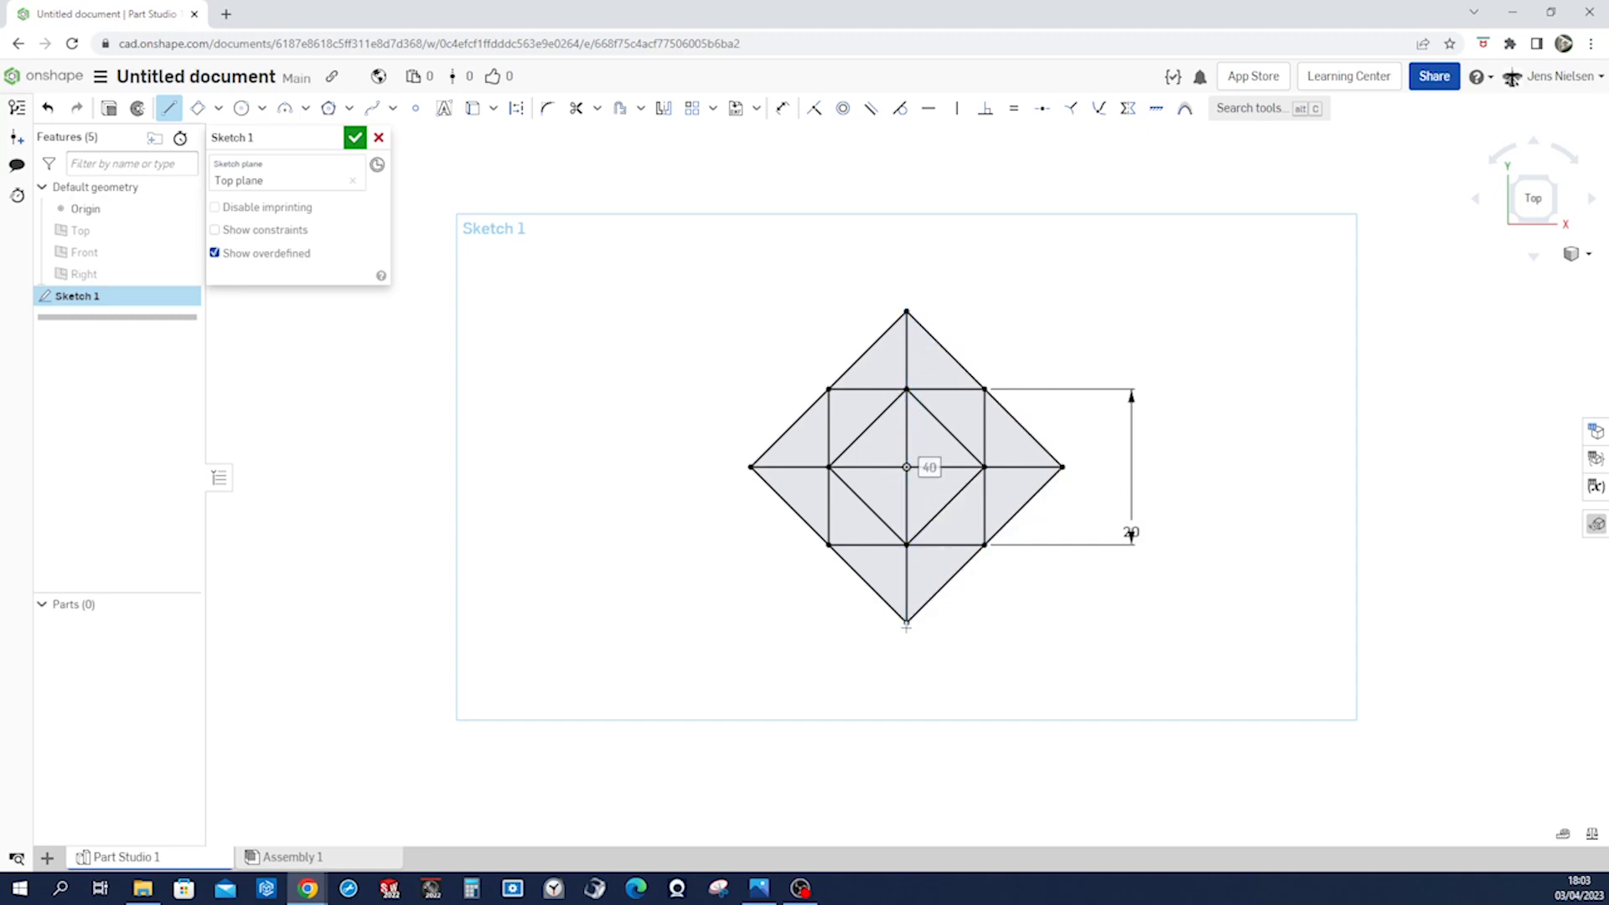
# - Draw both diagonals of the 20 mm square between its opposite corners and finish the sketch
pyautogui.click(828, 544)
pyautogui.click(984, 388)
pyautogui.click(984, 544)
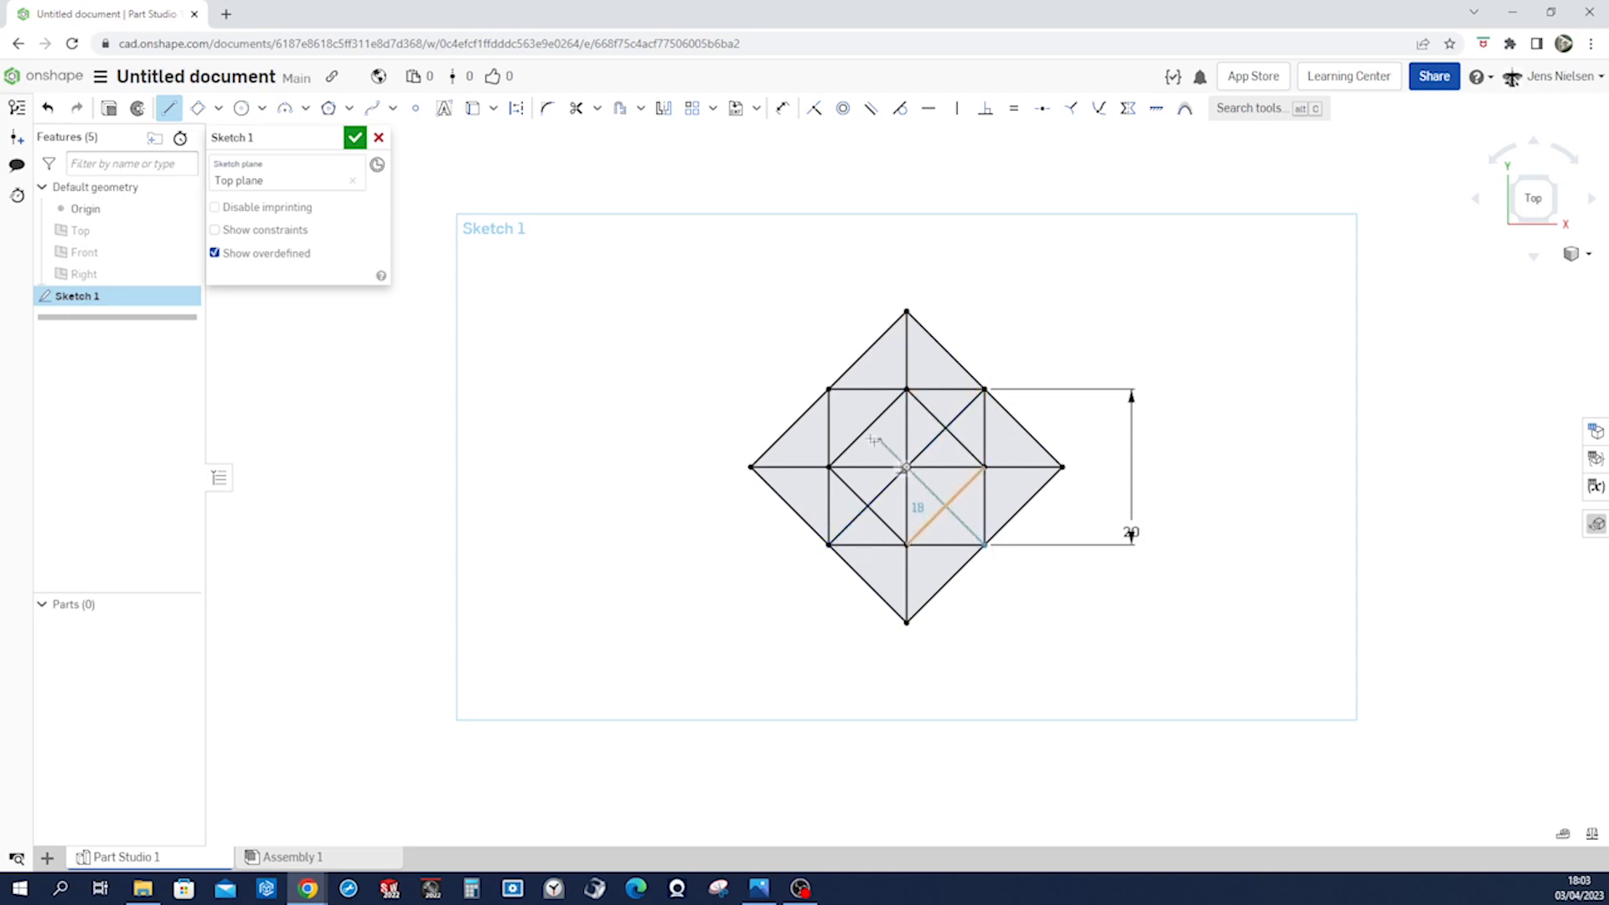
pyautogui.click(827, 389)
pyautogui.press('Escape')
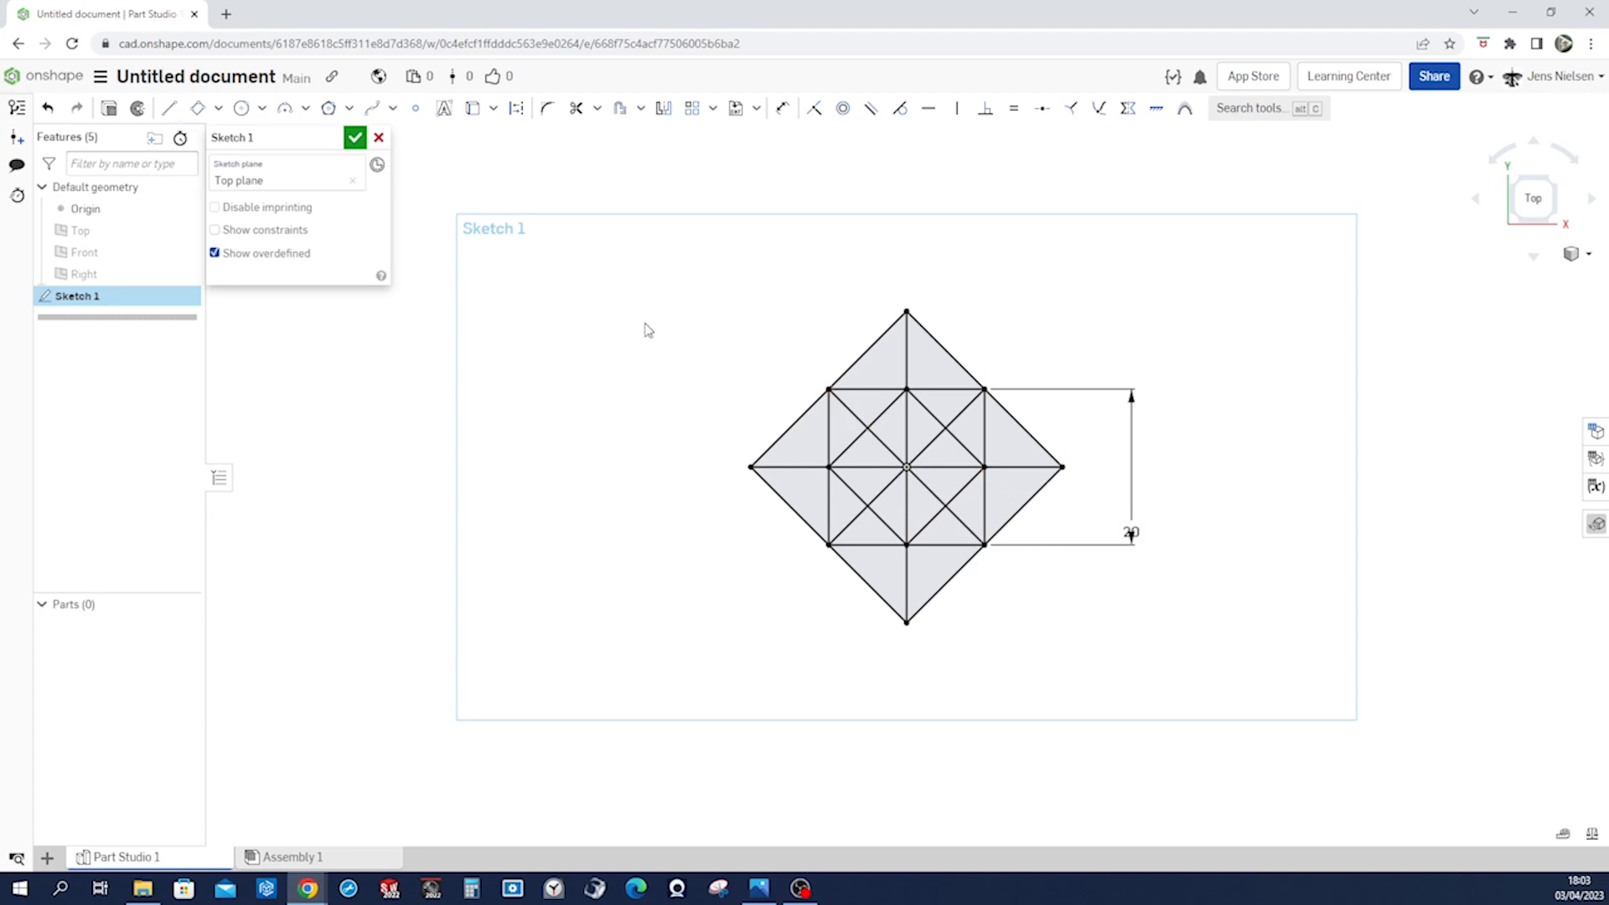
pyautogui.click(356, 138)
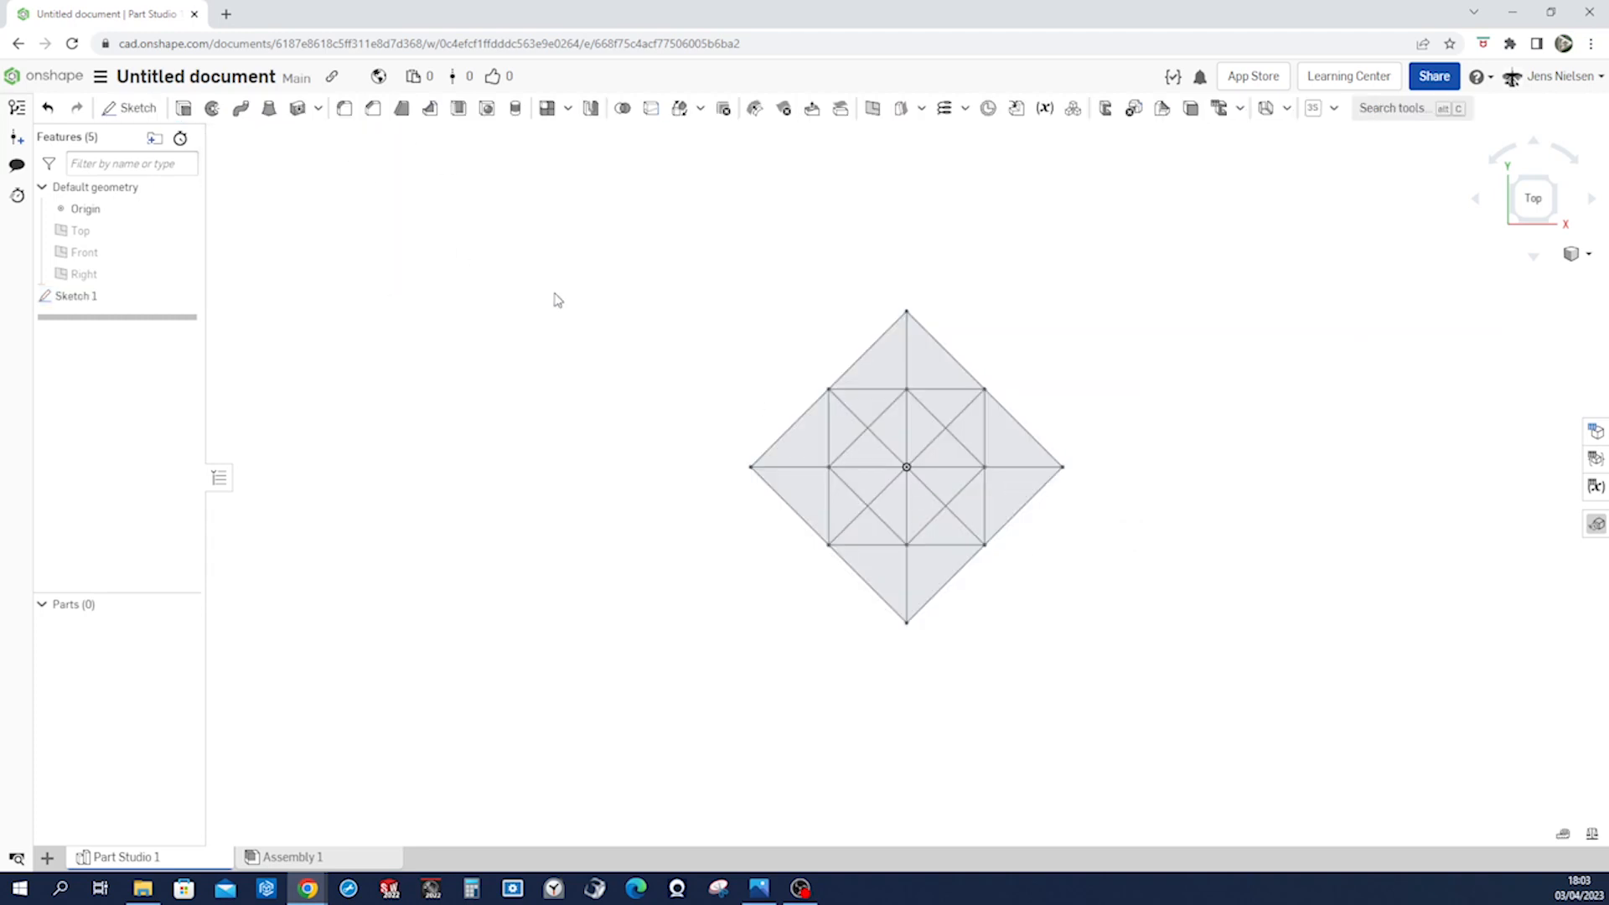
pyautogui.press('Up')
pyautogui.press('Up')
pyautogui.press('Up')
pyautogui.press('Up')
pyautogui.press('Right')
pyautogui.press('Right')
pyautogui.press('Right')
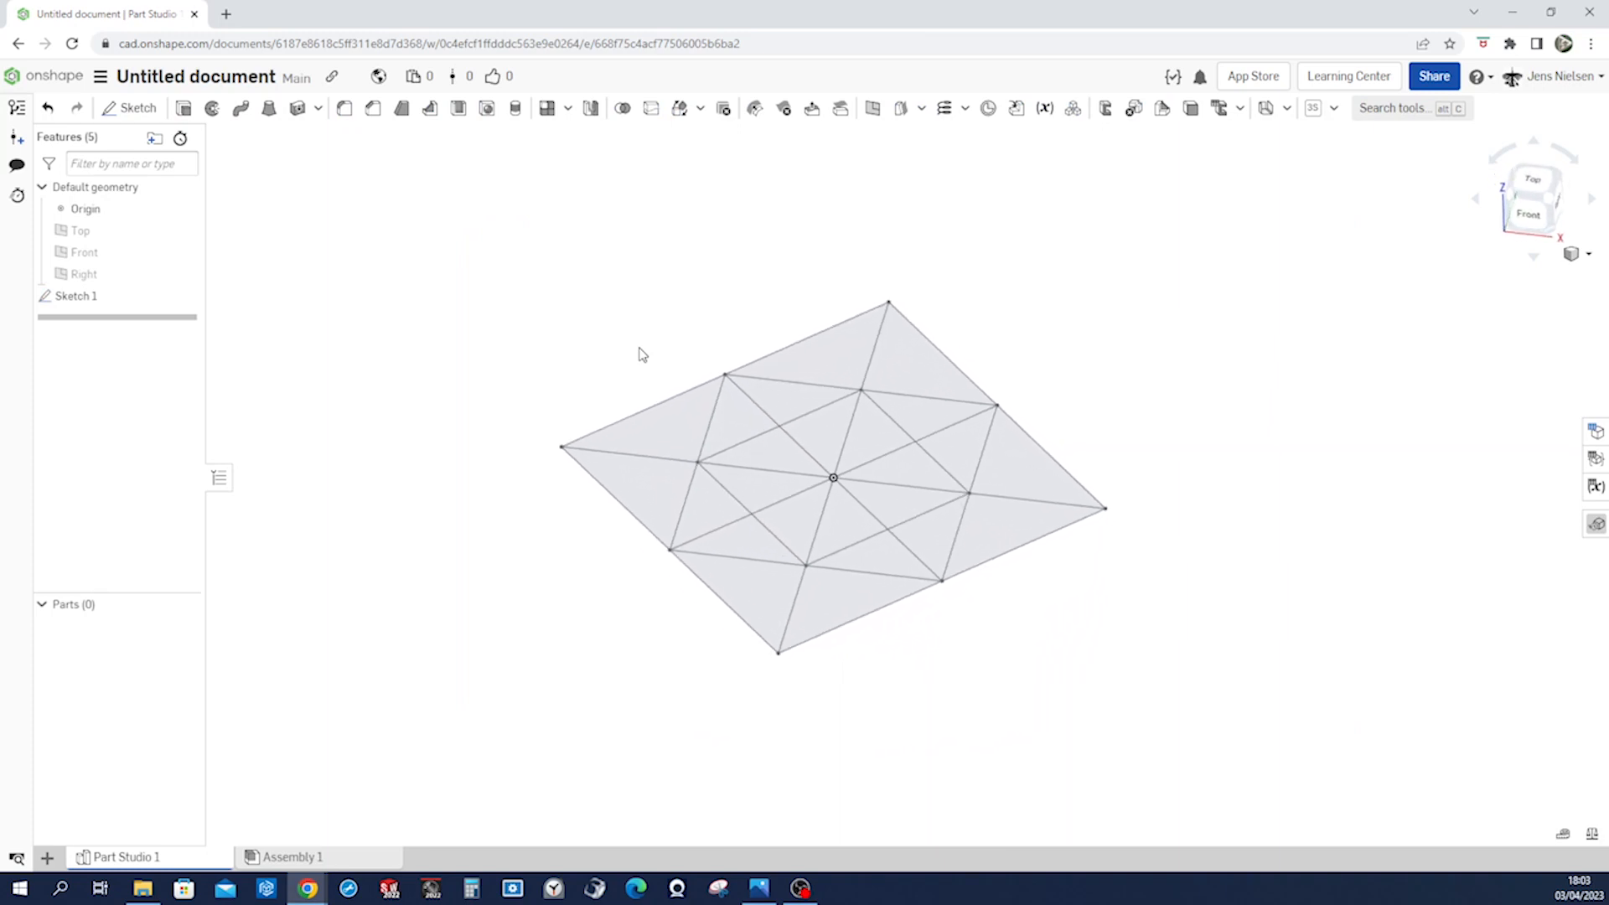
pyautogui.click(211, 116)
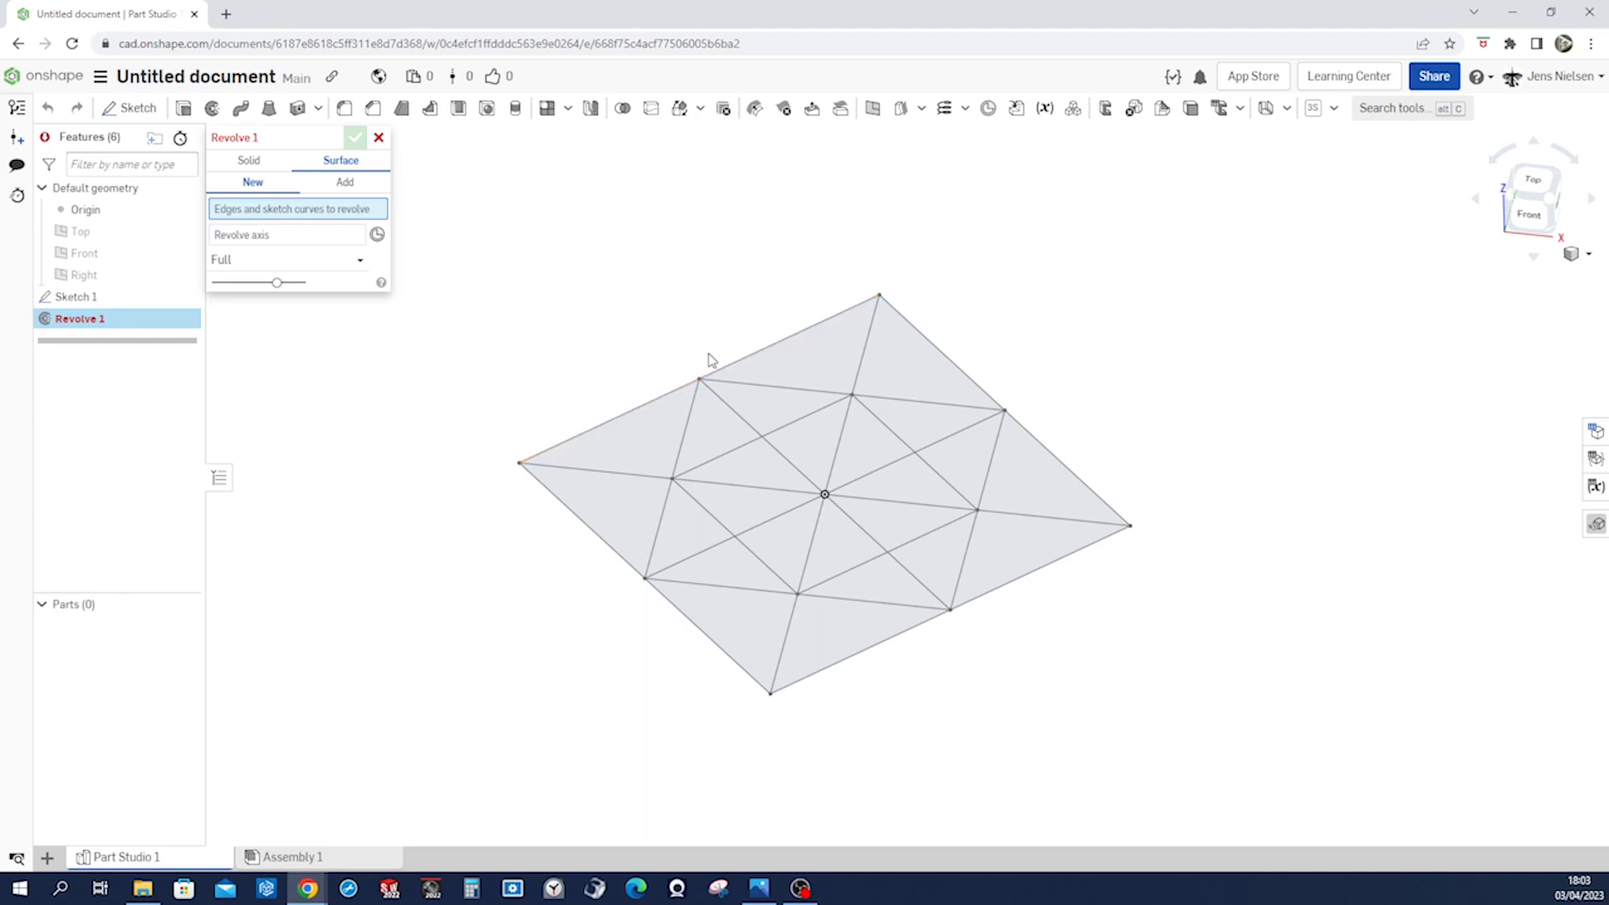
pyautogui.click(379, 137)
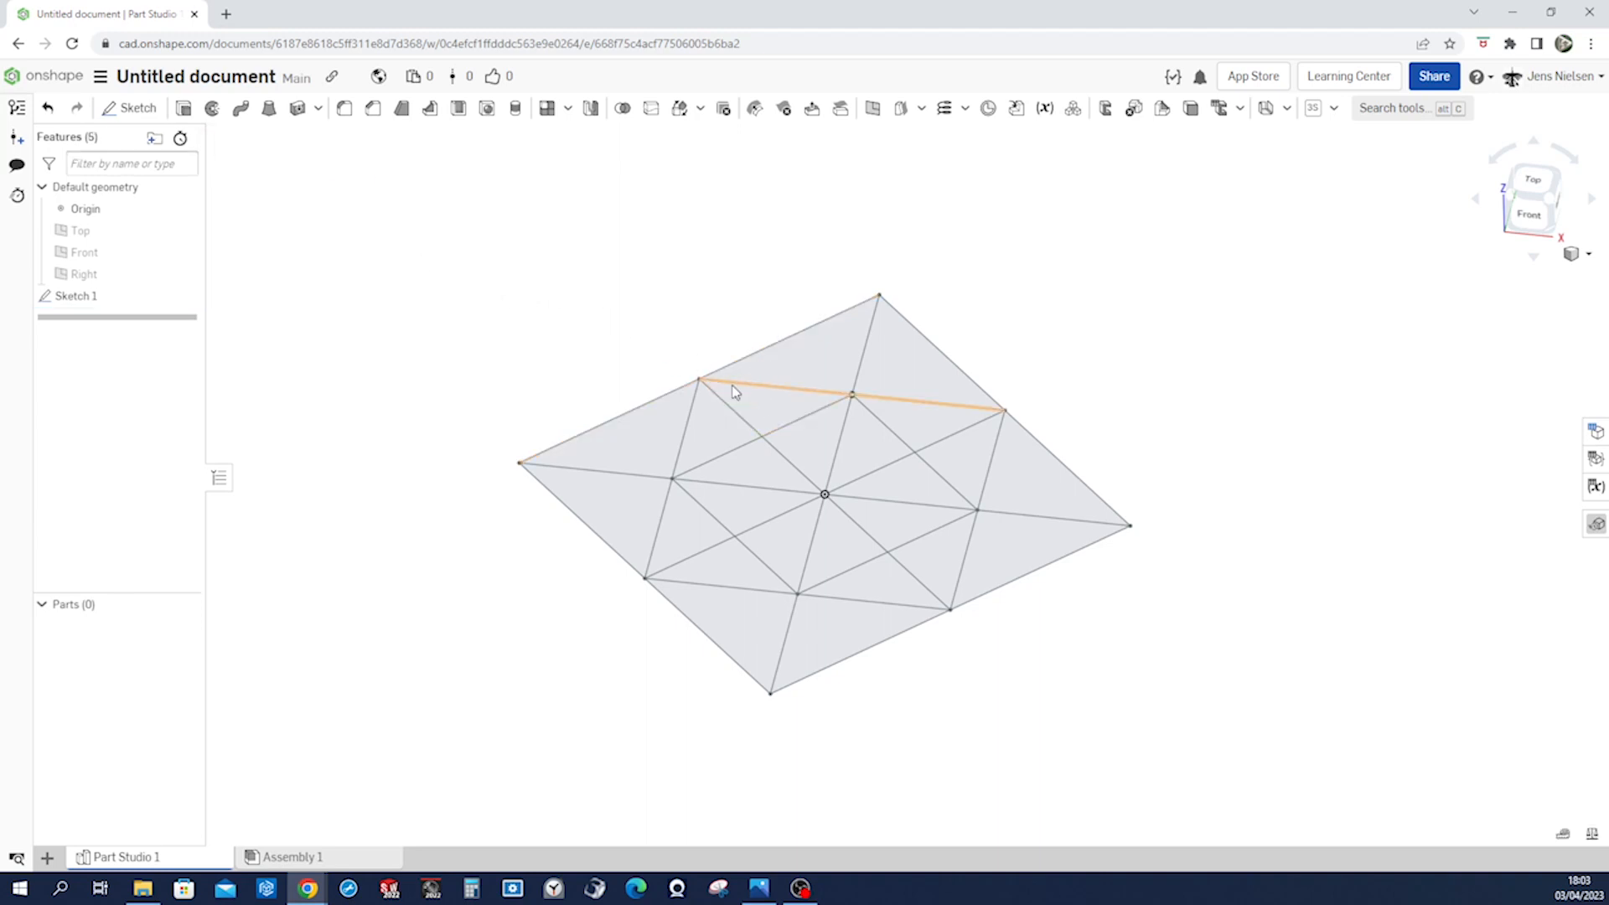
# - Edit the base sketch to split the outer diamond's upper-left side at the square's upper-left corner
pyautogui.rightClick(94, 302)
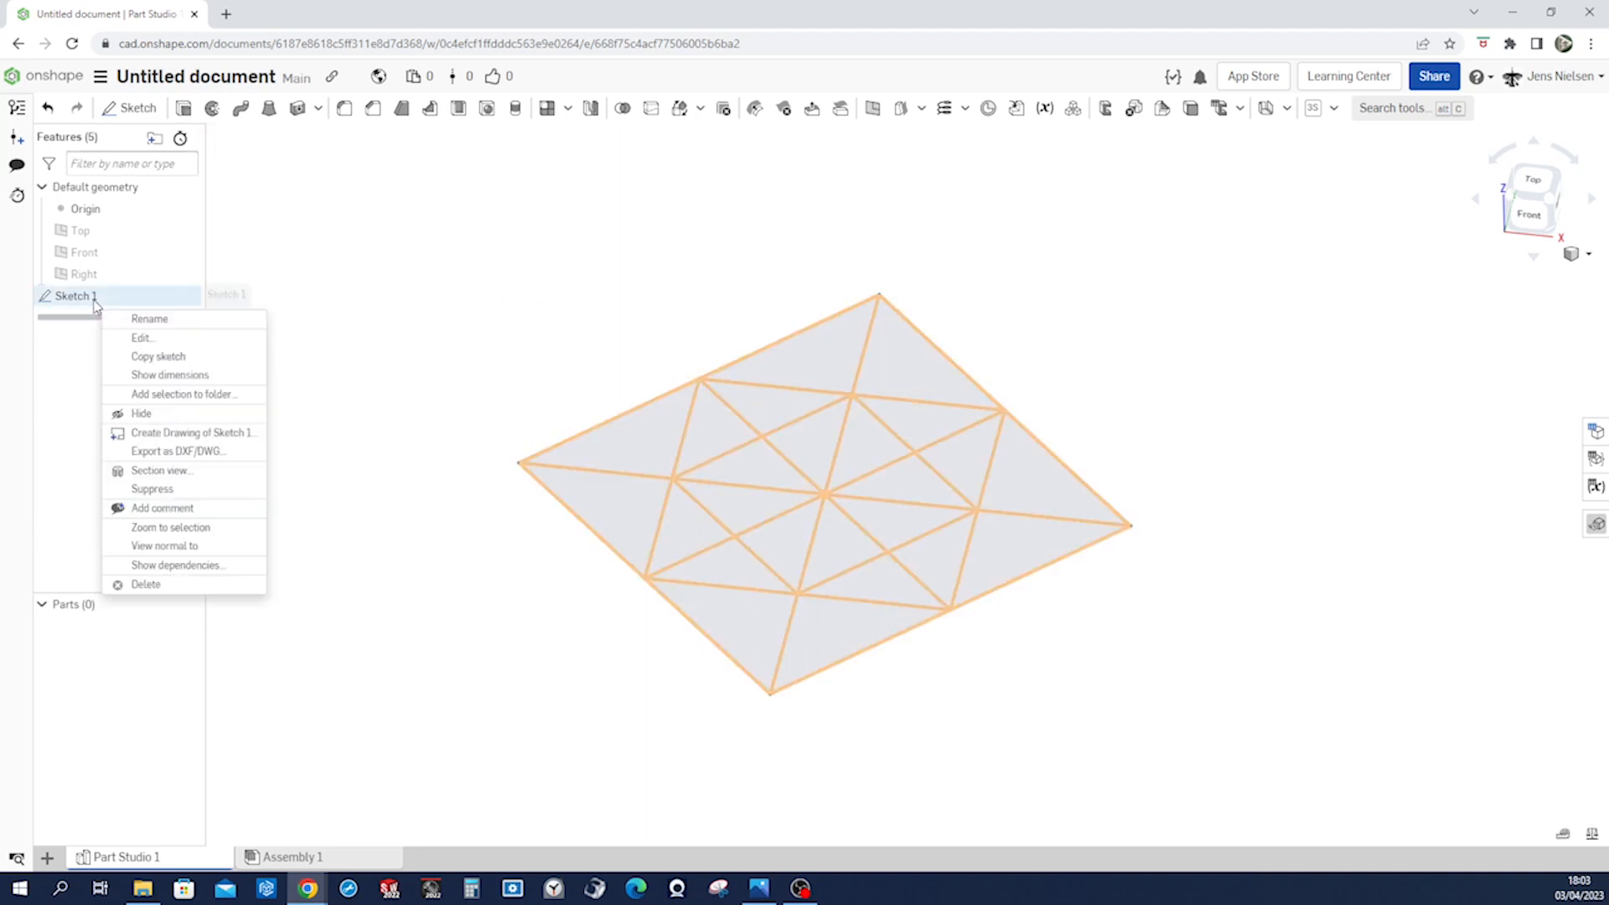
pyautogui.click(144, 334)
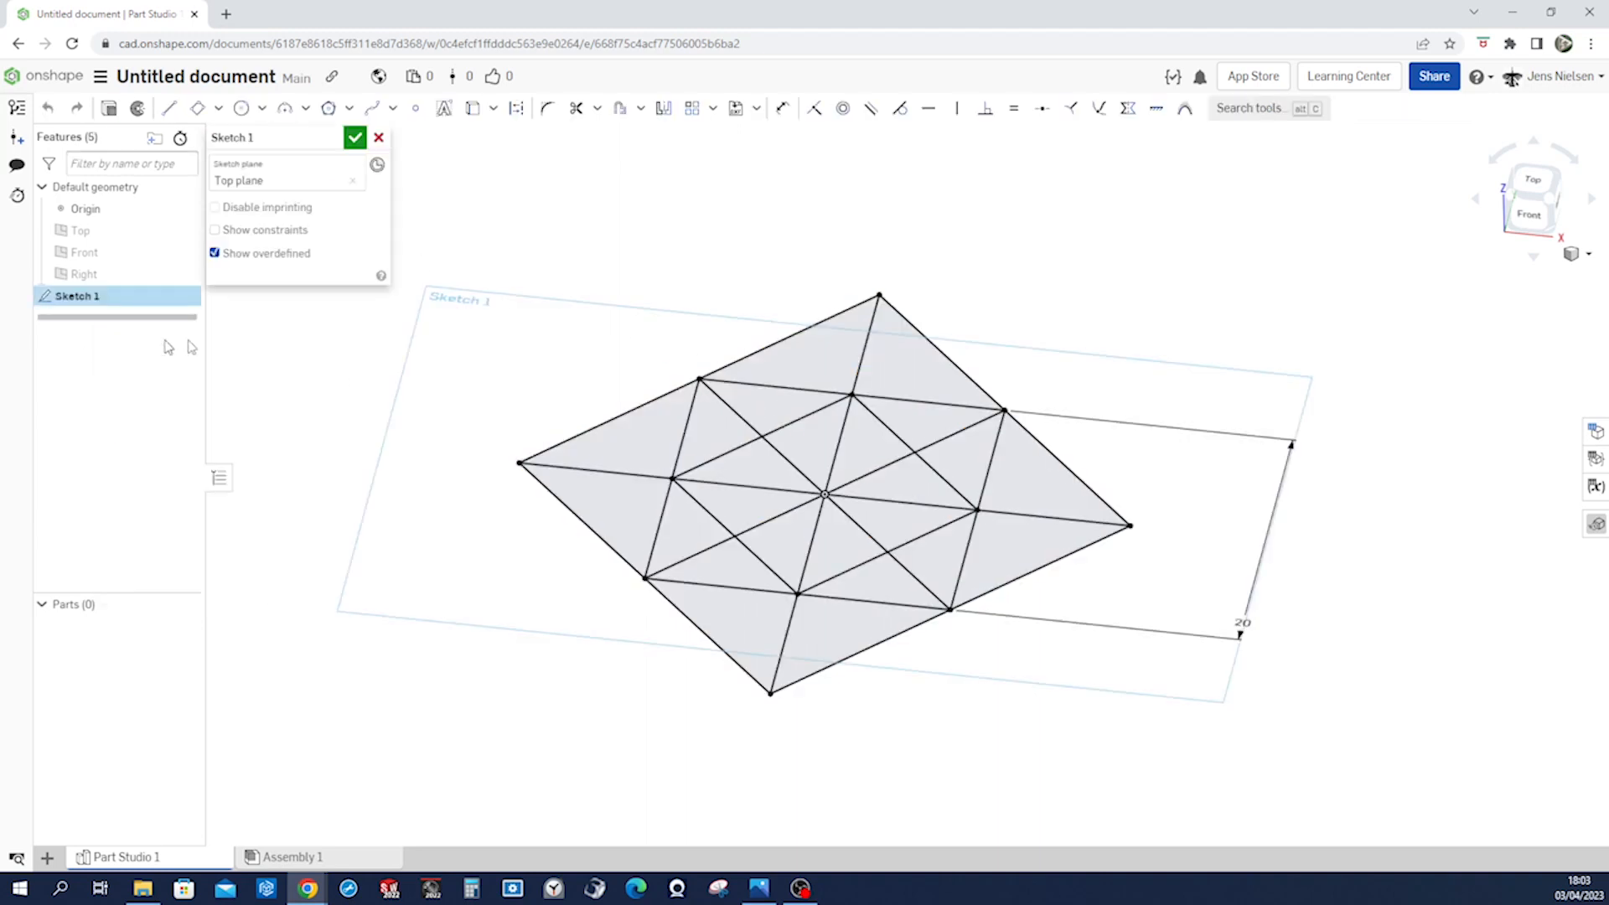
pyautogui.click(597, 108)
pyautogui.click(601, 191)
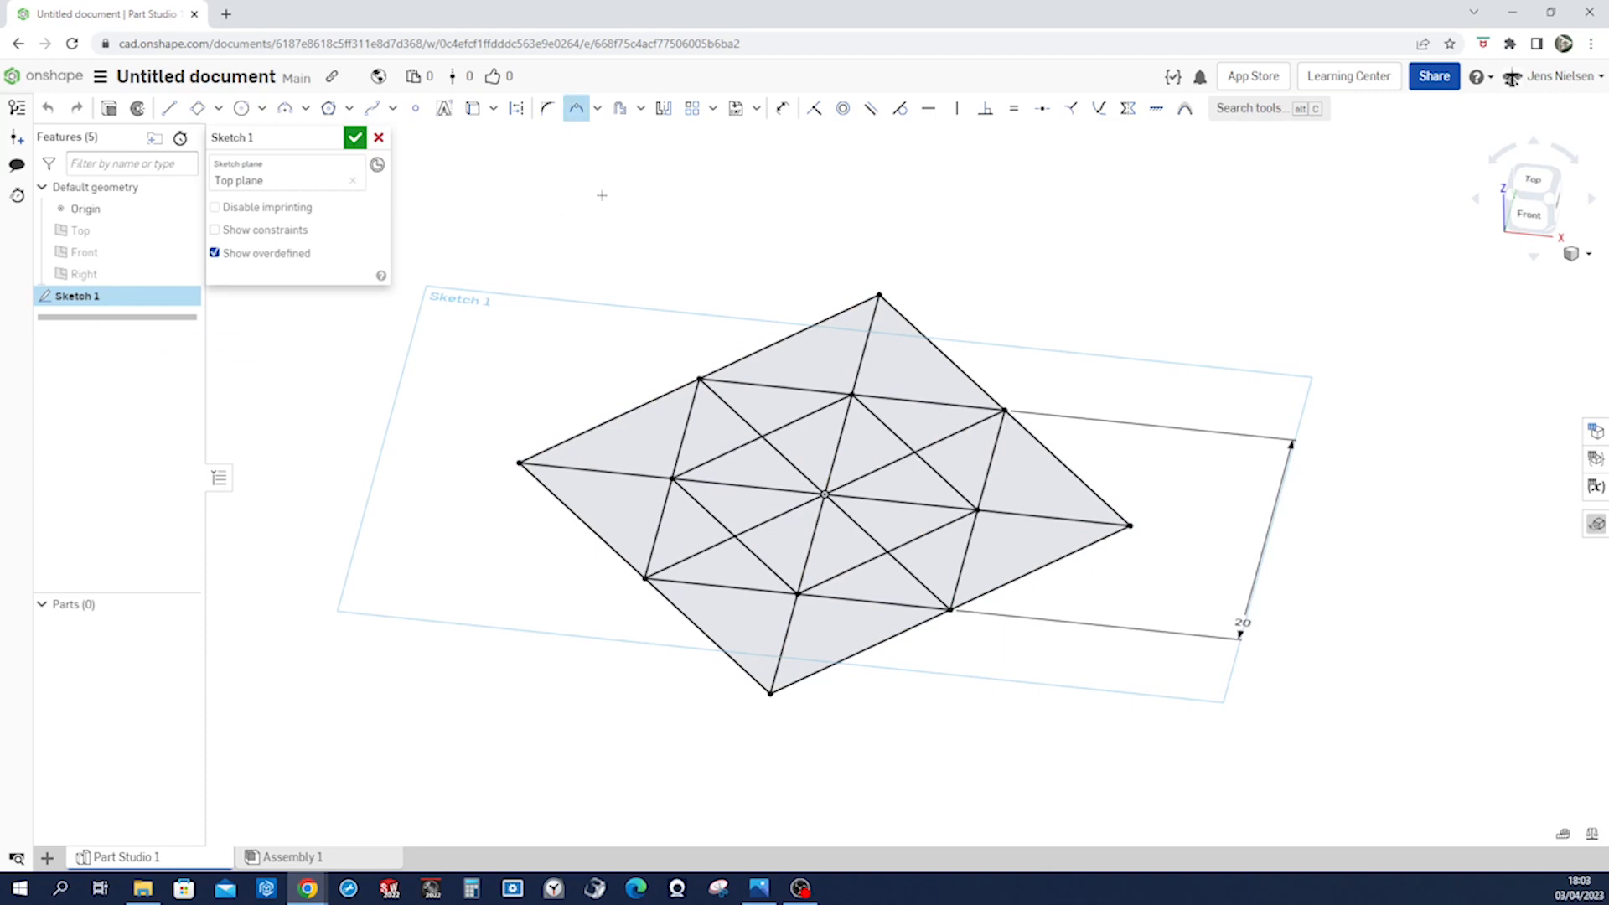
pyautogui.click(724, 401)
pyautogui.click(354, 137)
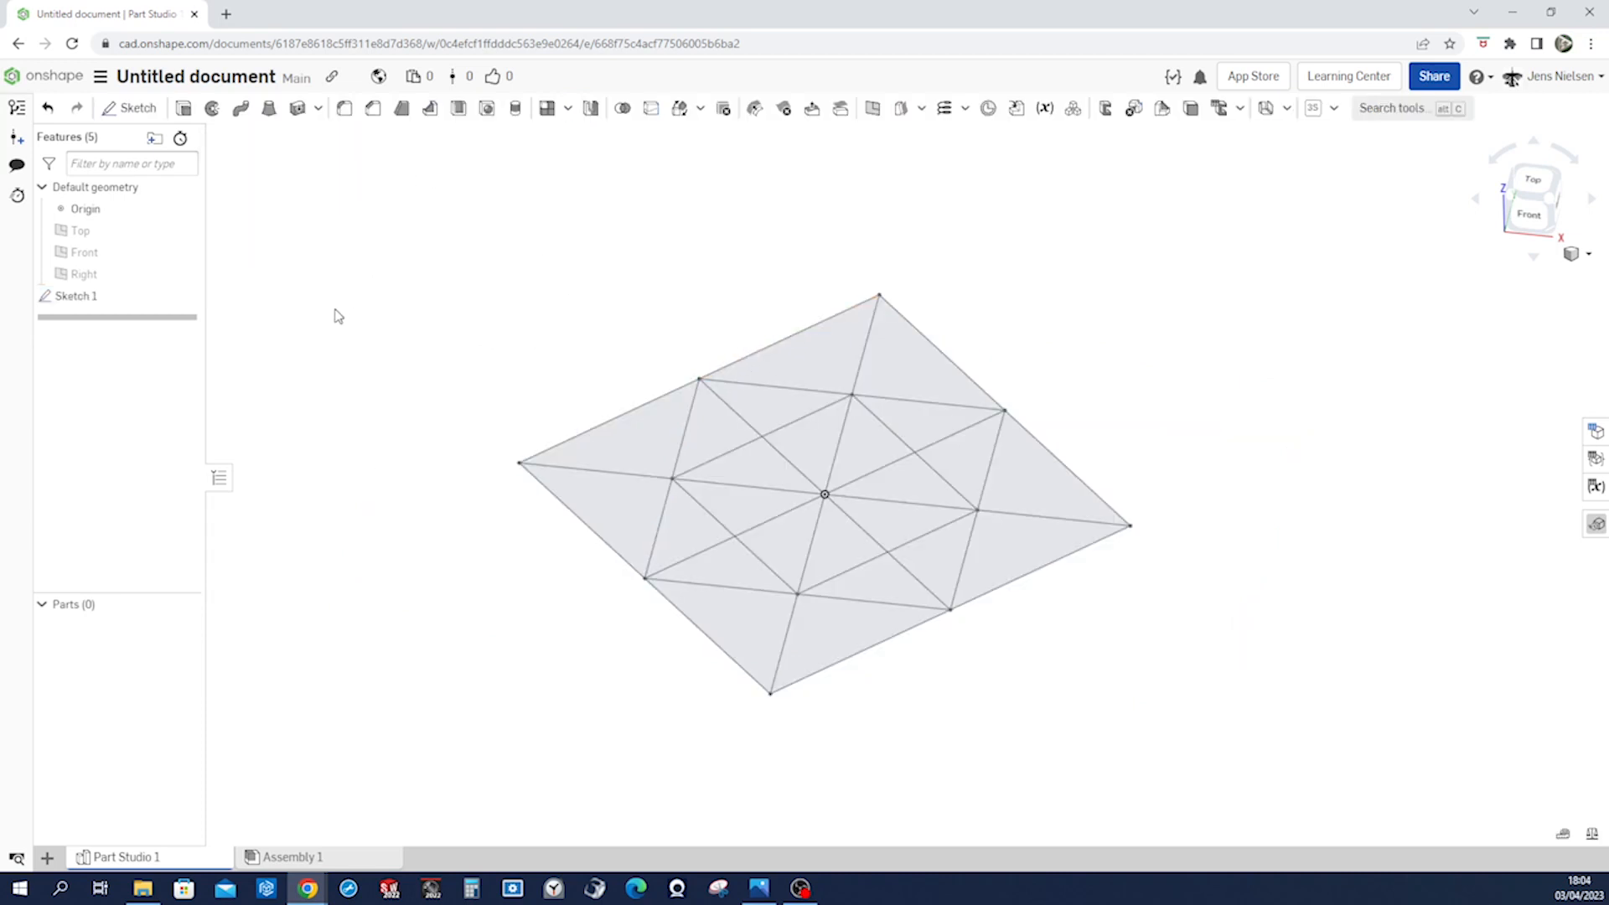
# - Revolve the upper segment of the diamond's split side as a new surface around the diamond's vertical diagonal
pyautogui.click(212, 108)
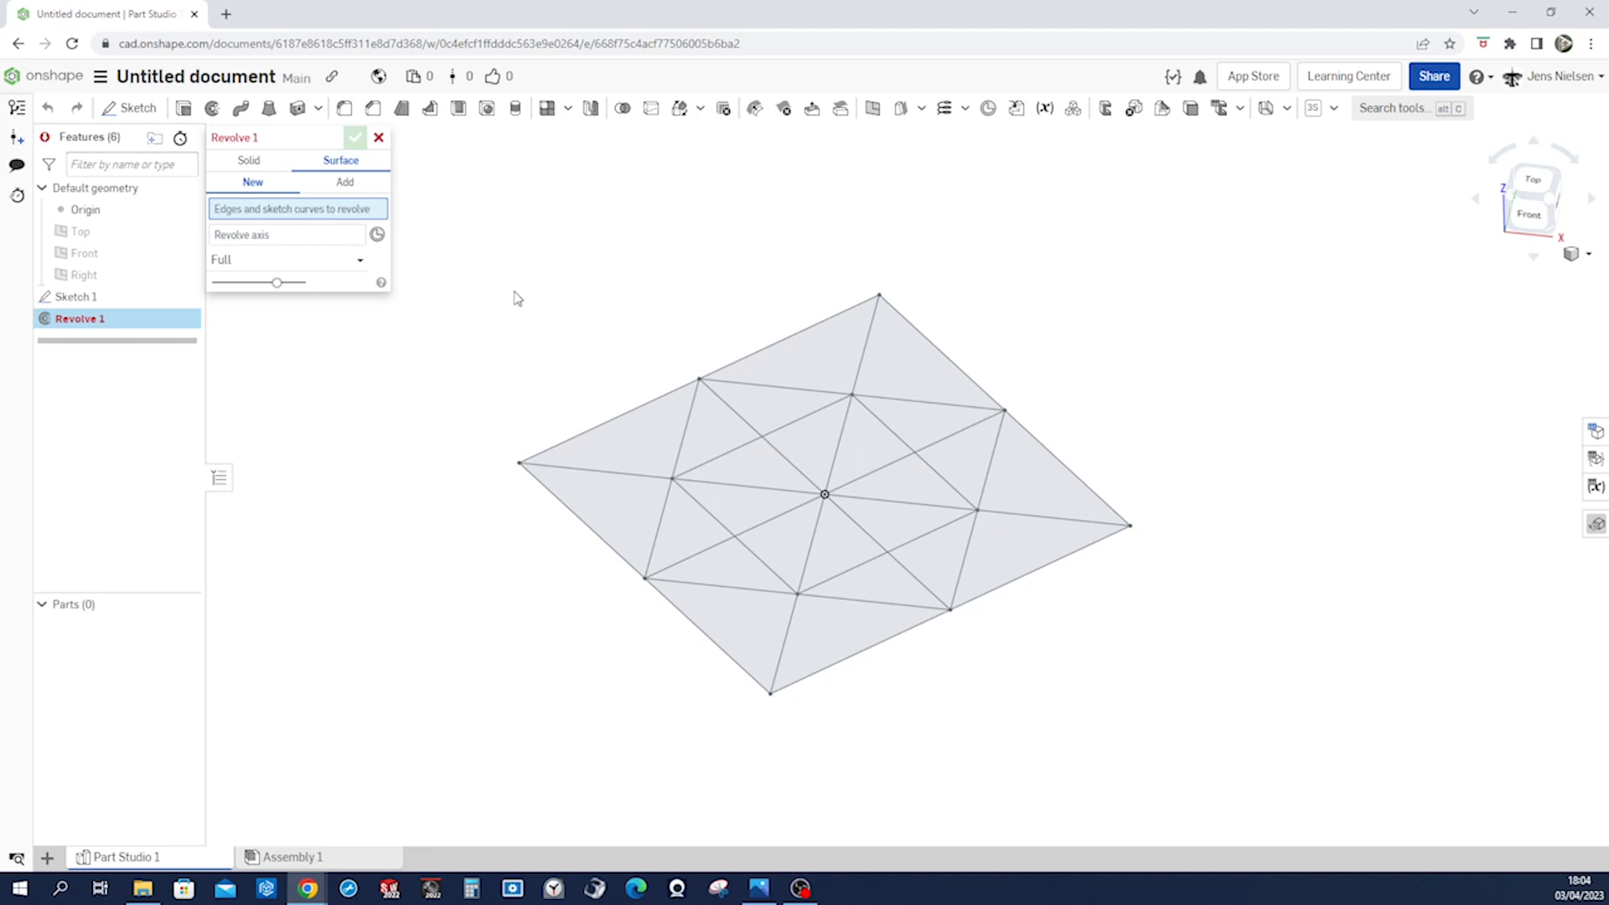
pyautogui.click(757, 363)
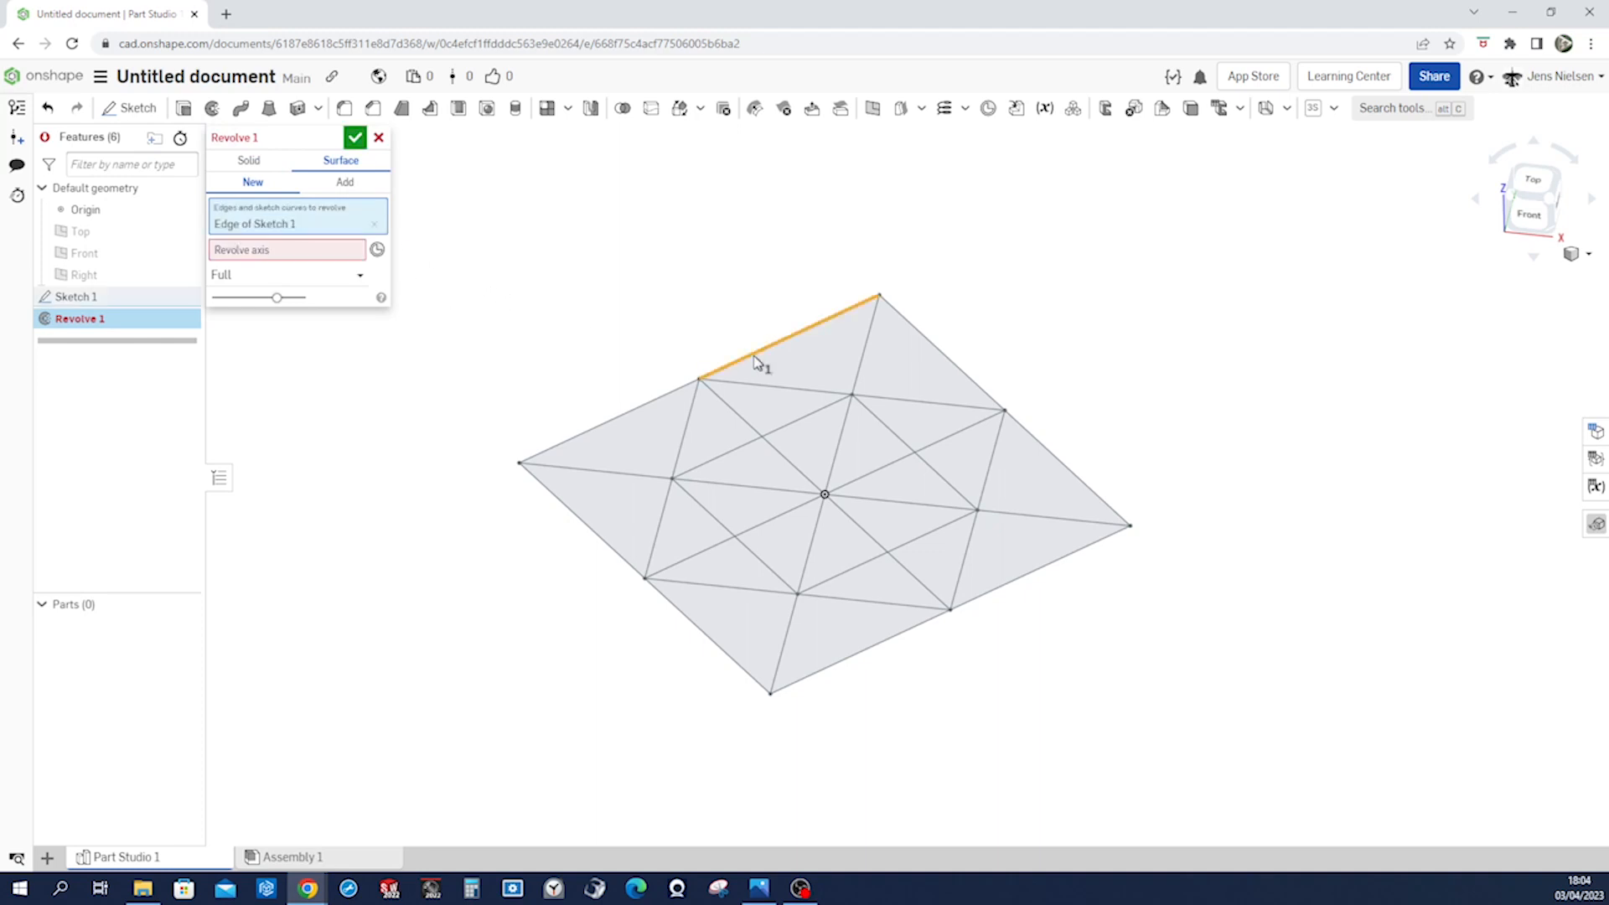
pyautogui.click(319, 252)
pyautogui.click(856, 372)
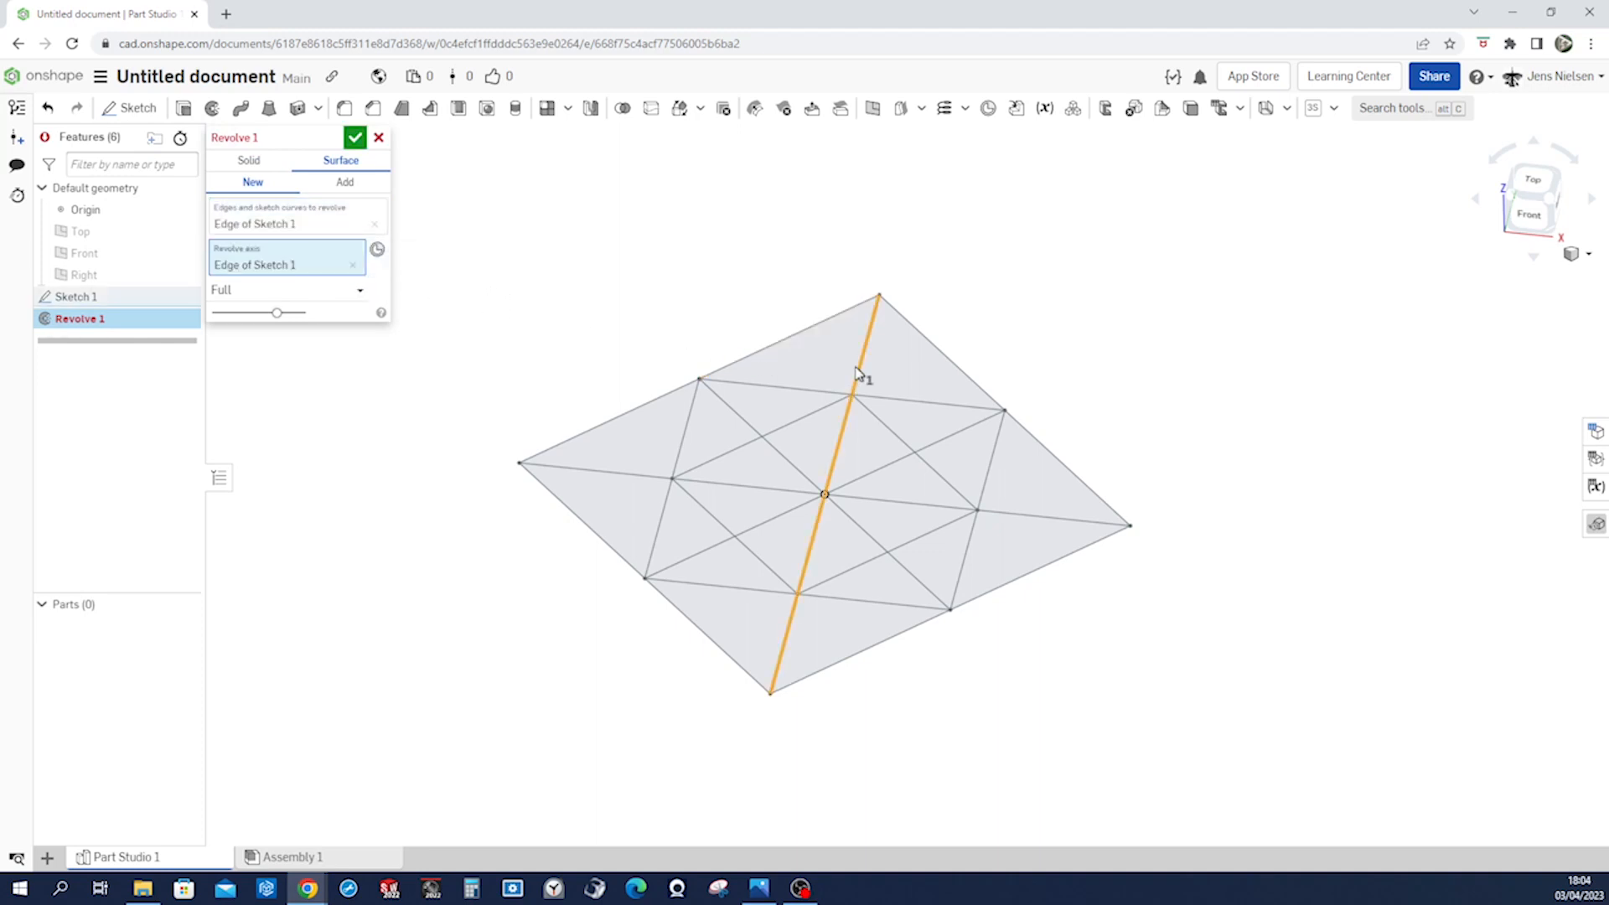
pyautogui.press('Down')
pyautogui.press('Down')
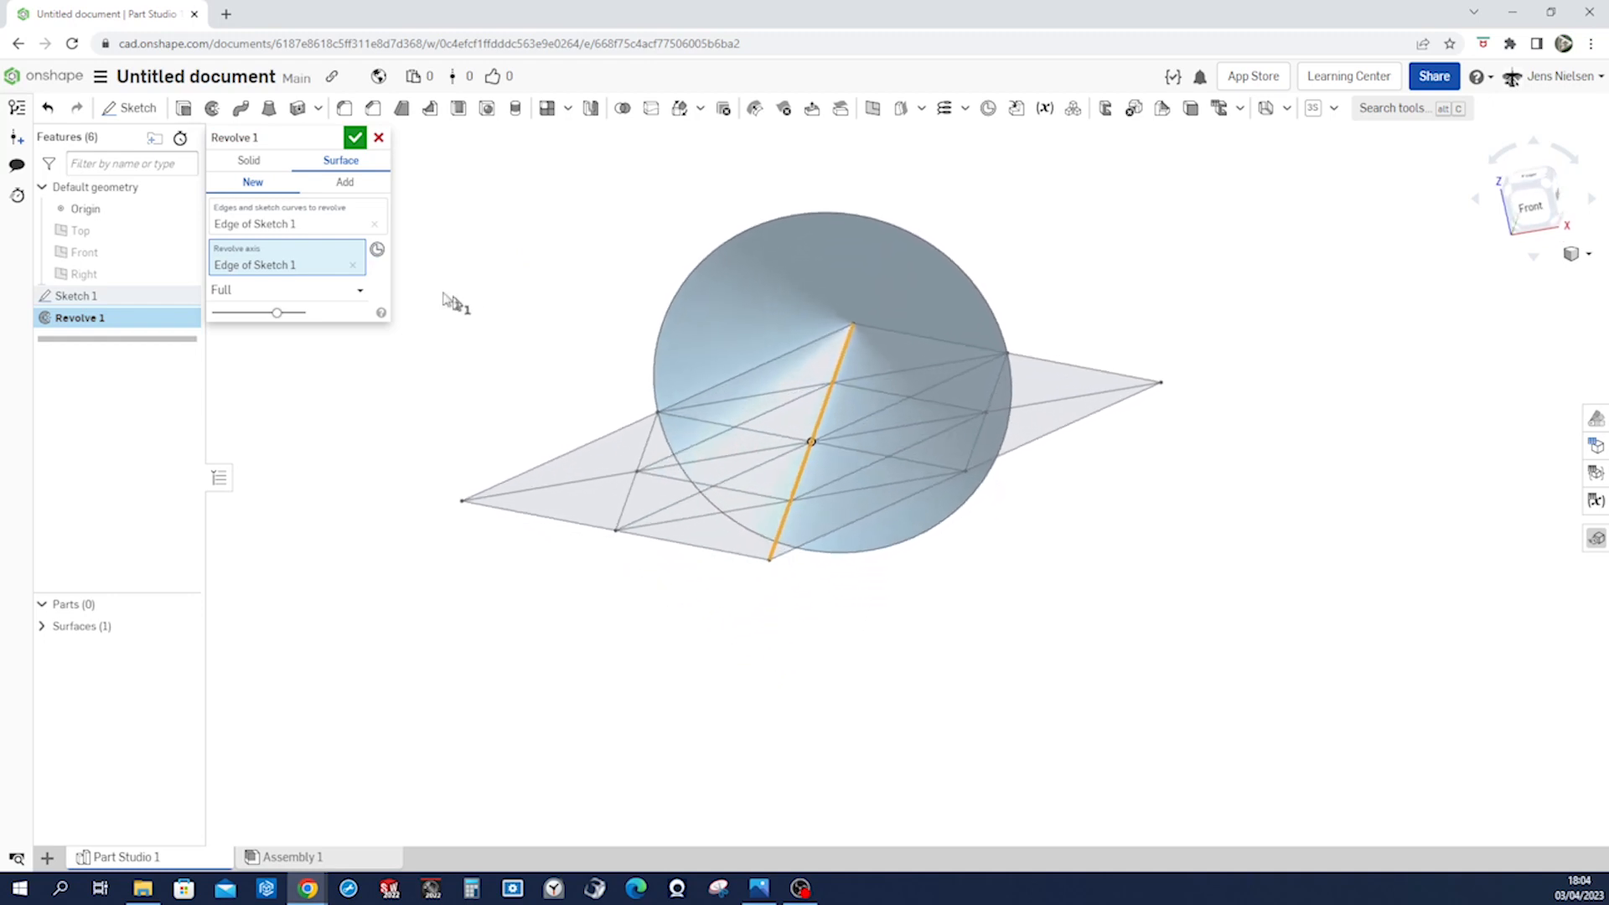
# - Limit the surface revolve to one direction at 90 degrees, flip it above the sketch plane and accept it
pyautogui.click(358, 293)
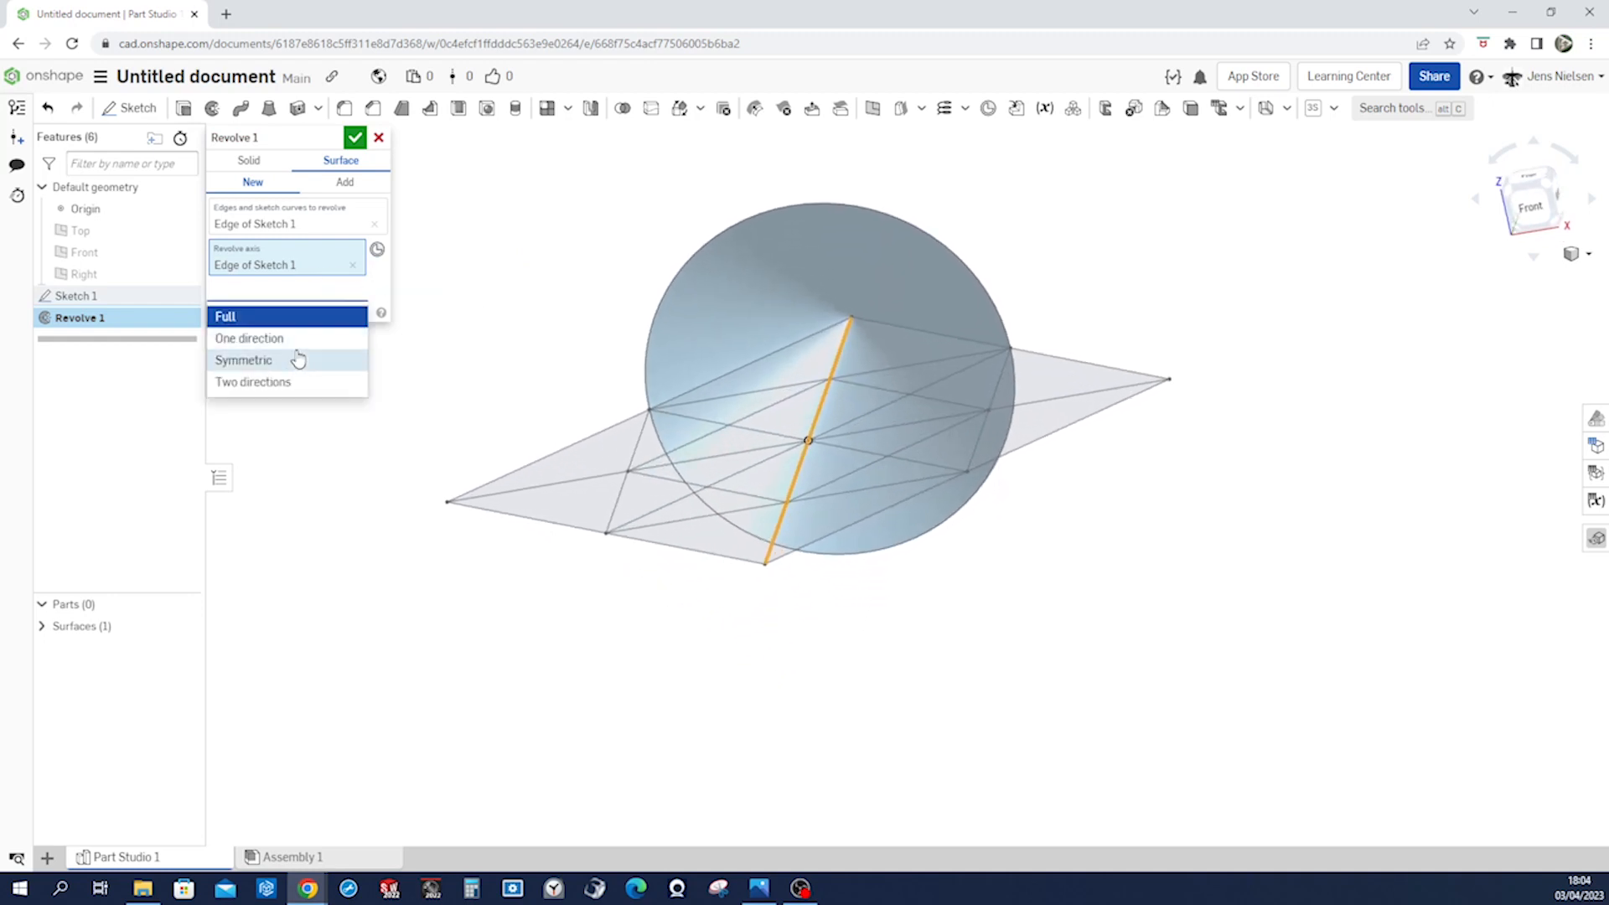
pyautogui.click(345, 343)
pyautogui.click(342, 315)
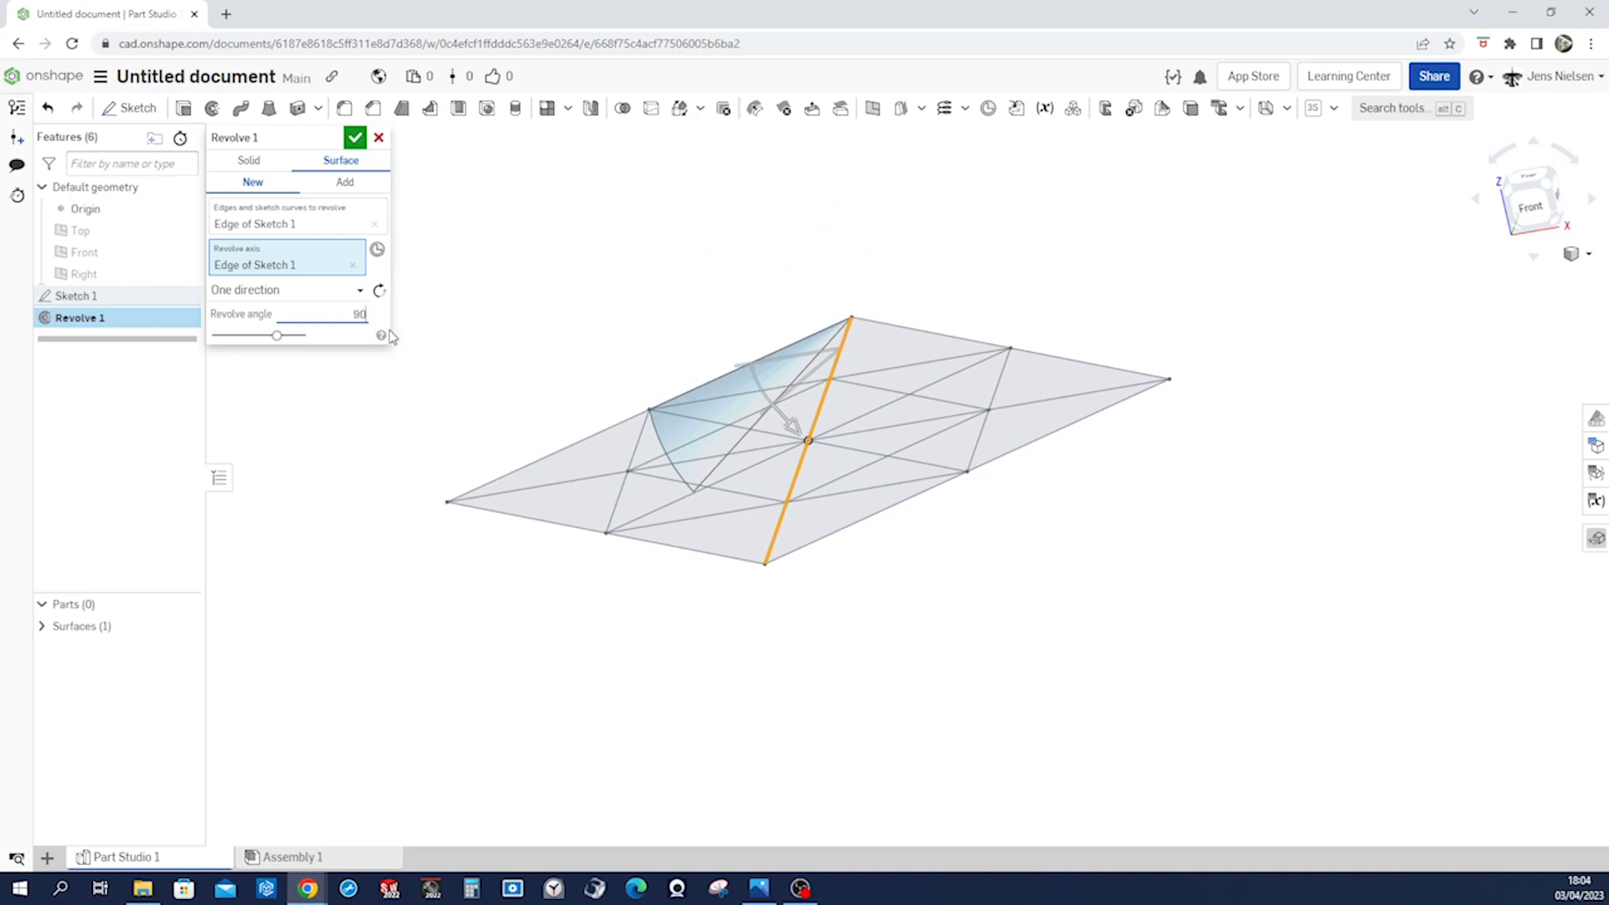
pyautogui.write('90')
pyautogui.press('Return')
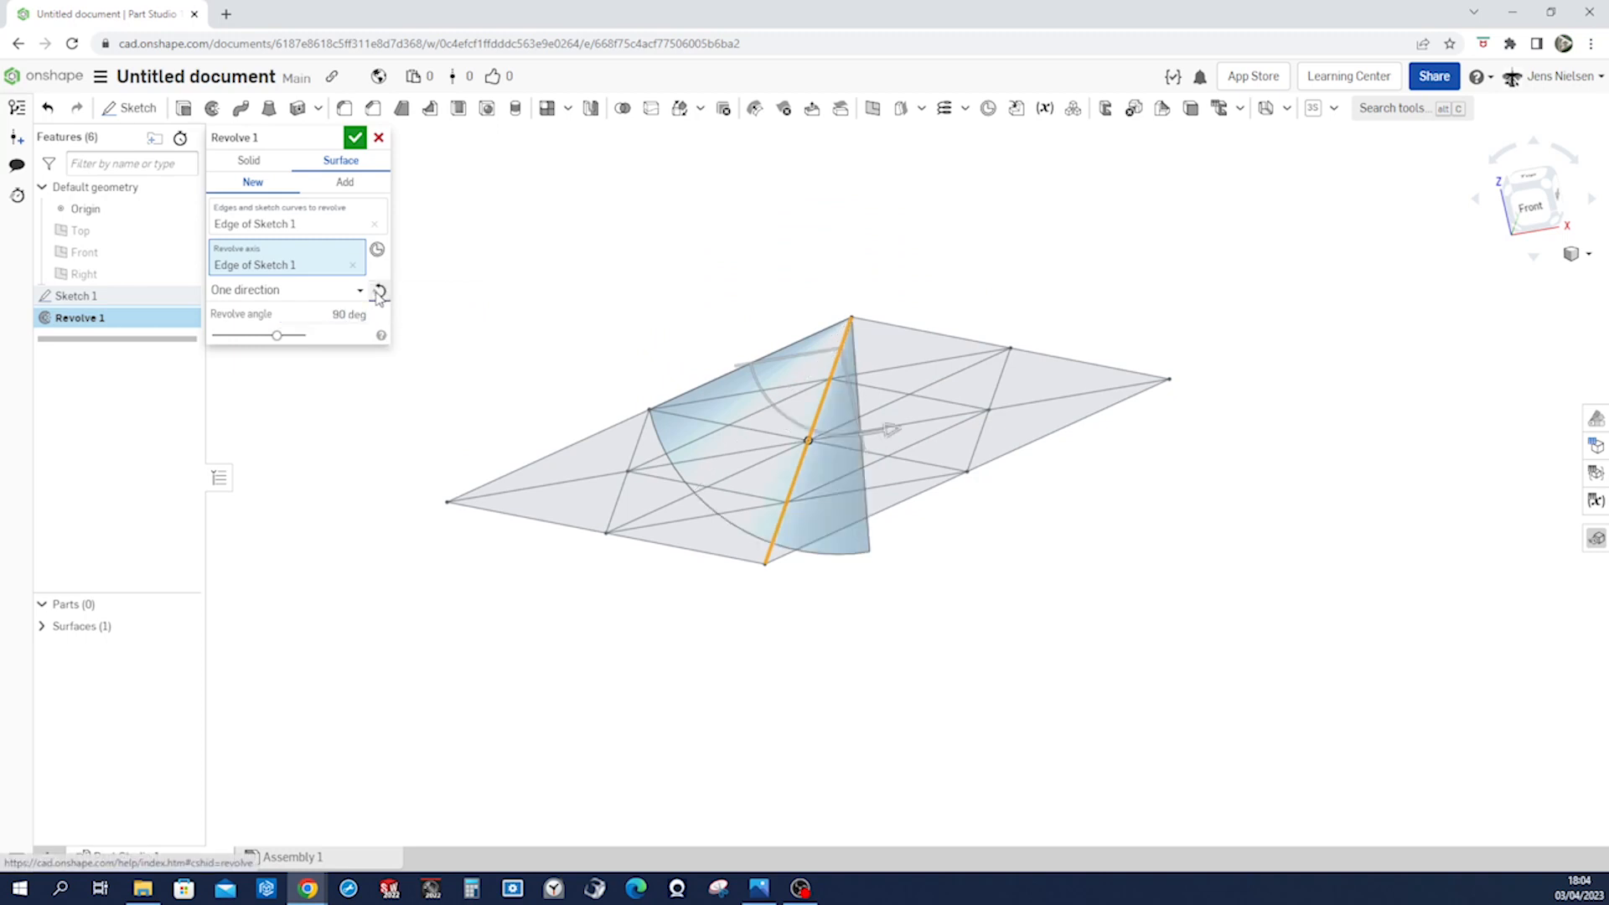
pyautogui.click(380, 291)
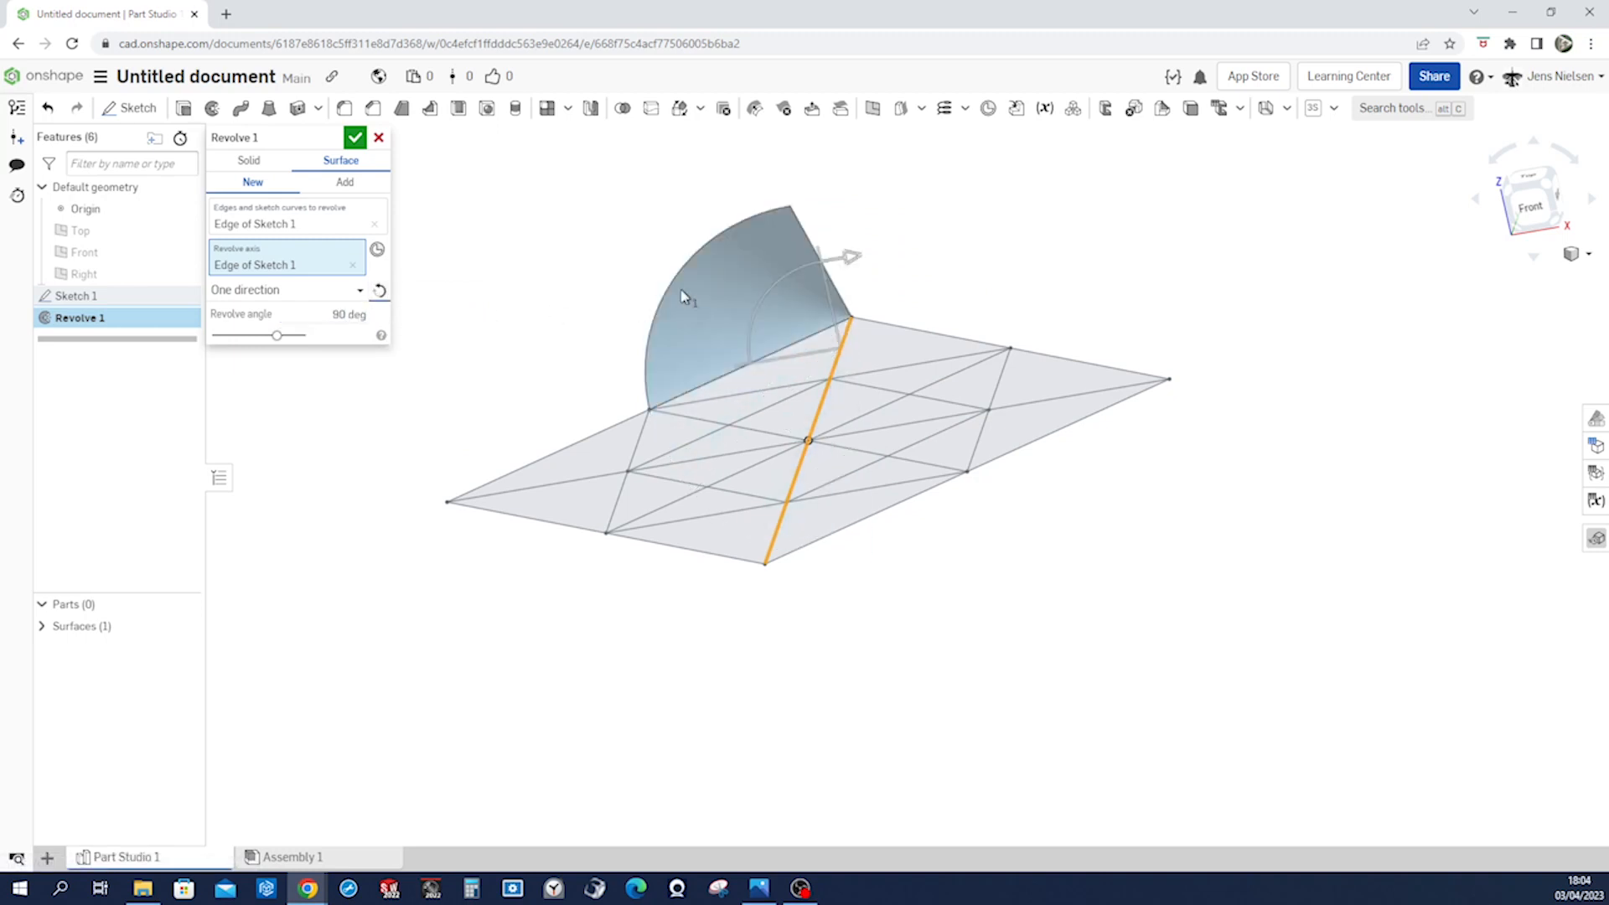
pyautogui.click(355, 138)
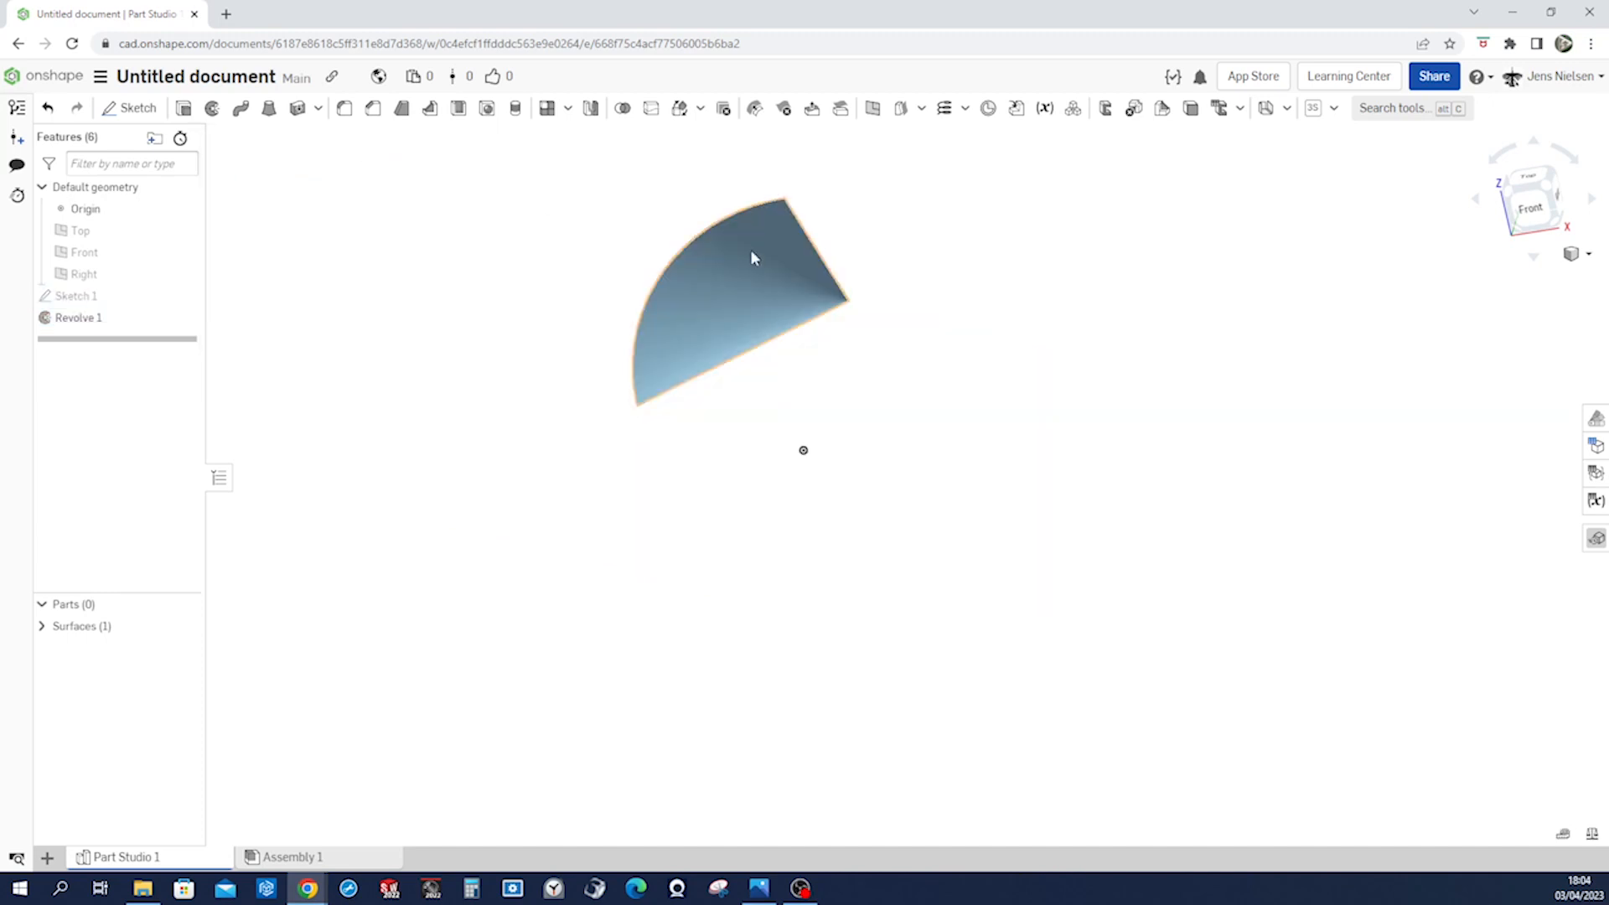
# - Show the base sketch and create a match-position bridging curve from the square's upper-left corner to the raised free vertex of the revolved surface
pyautogui.click(185, 296)
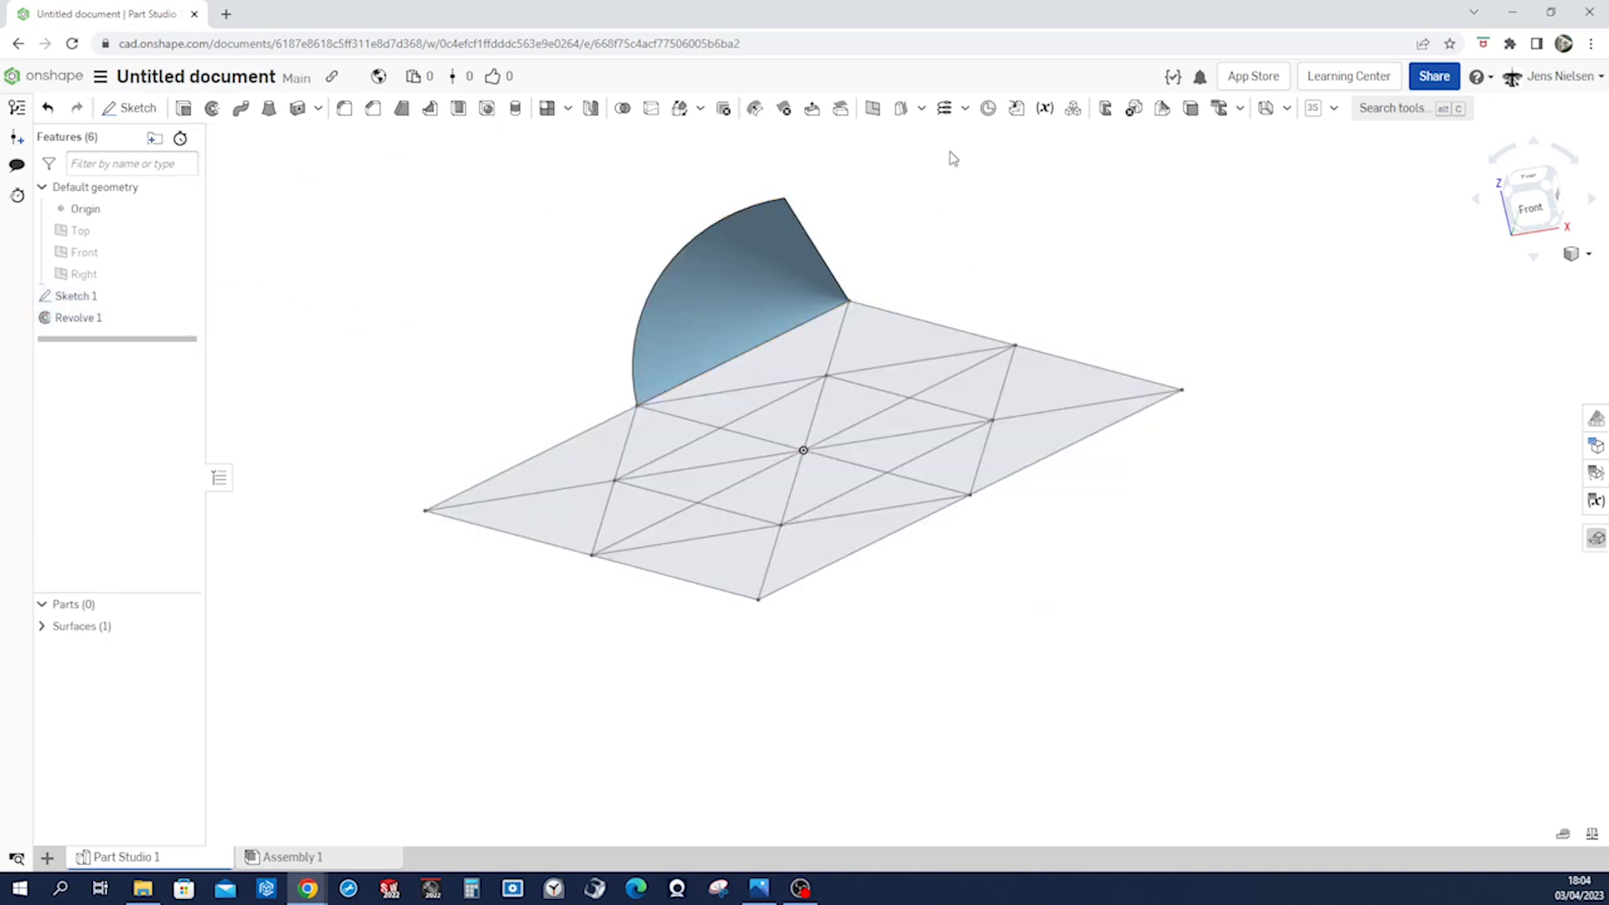
pyautogui.click(923, 112)
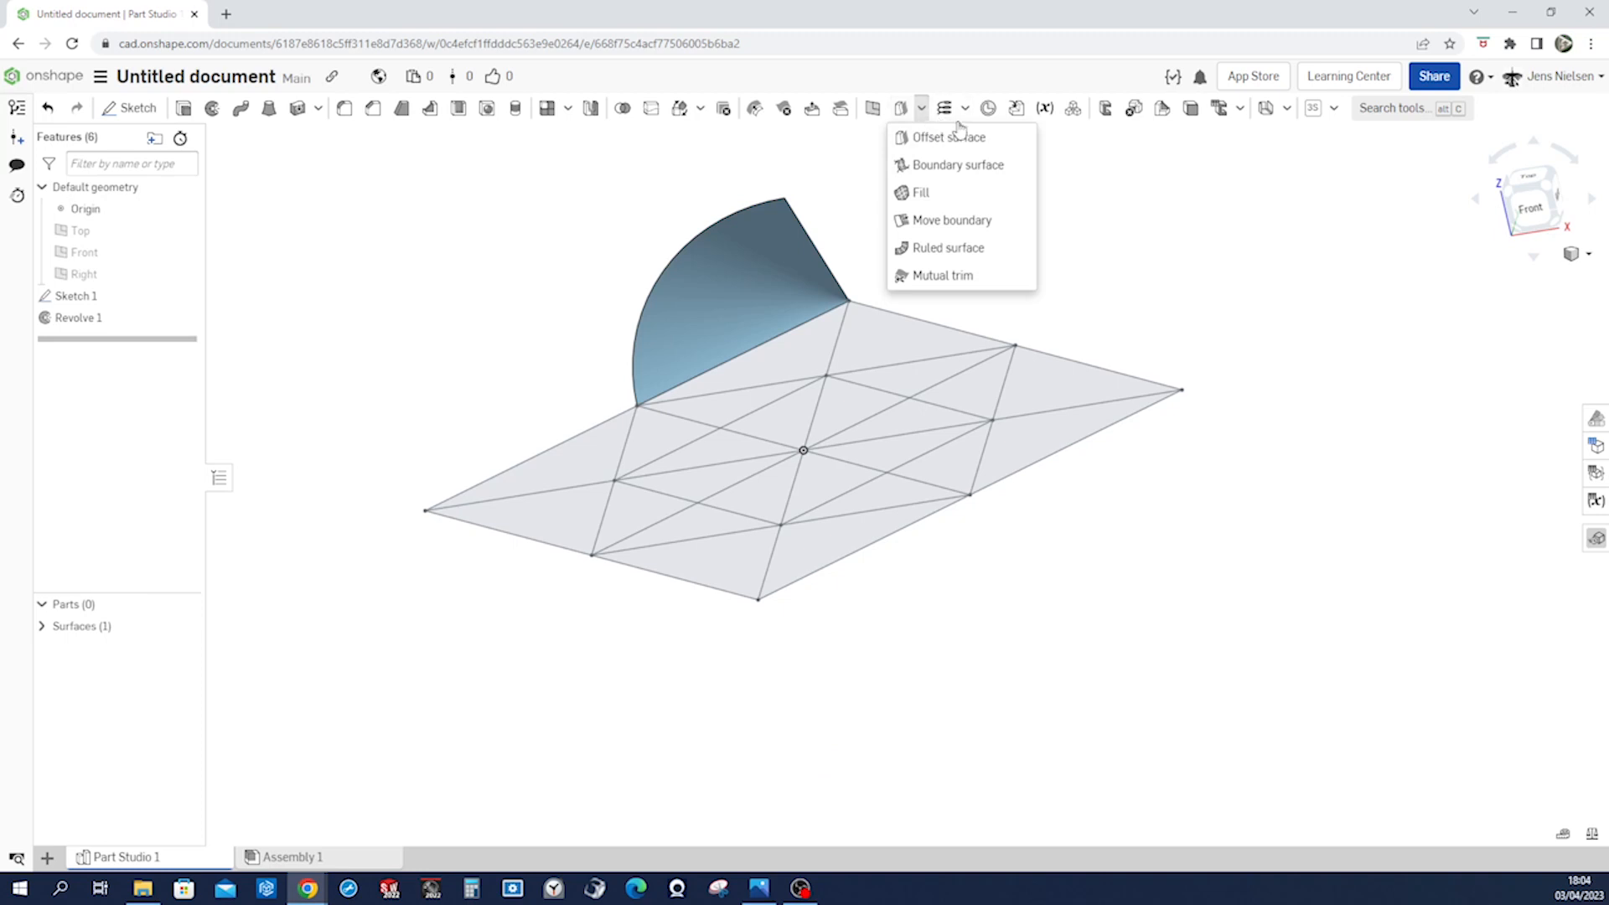
pyautogui.click(964, 110)
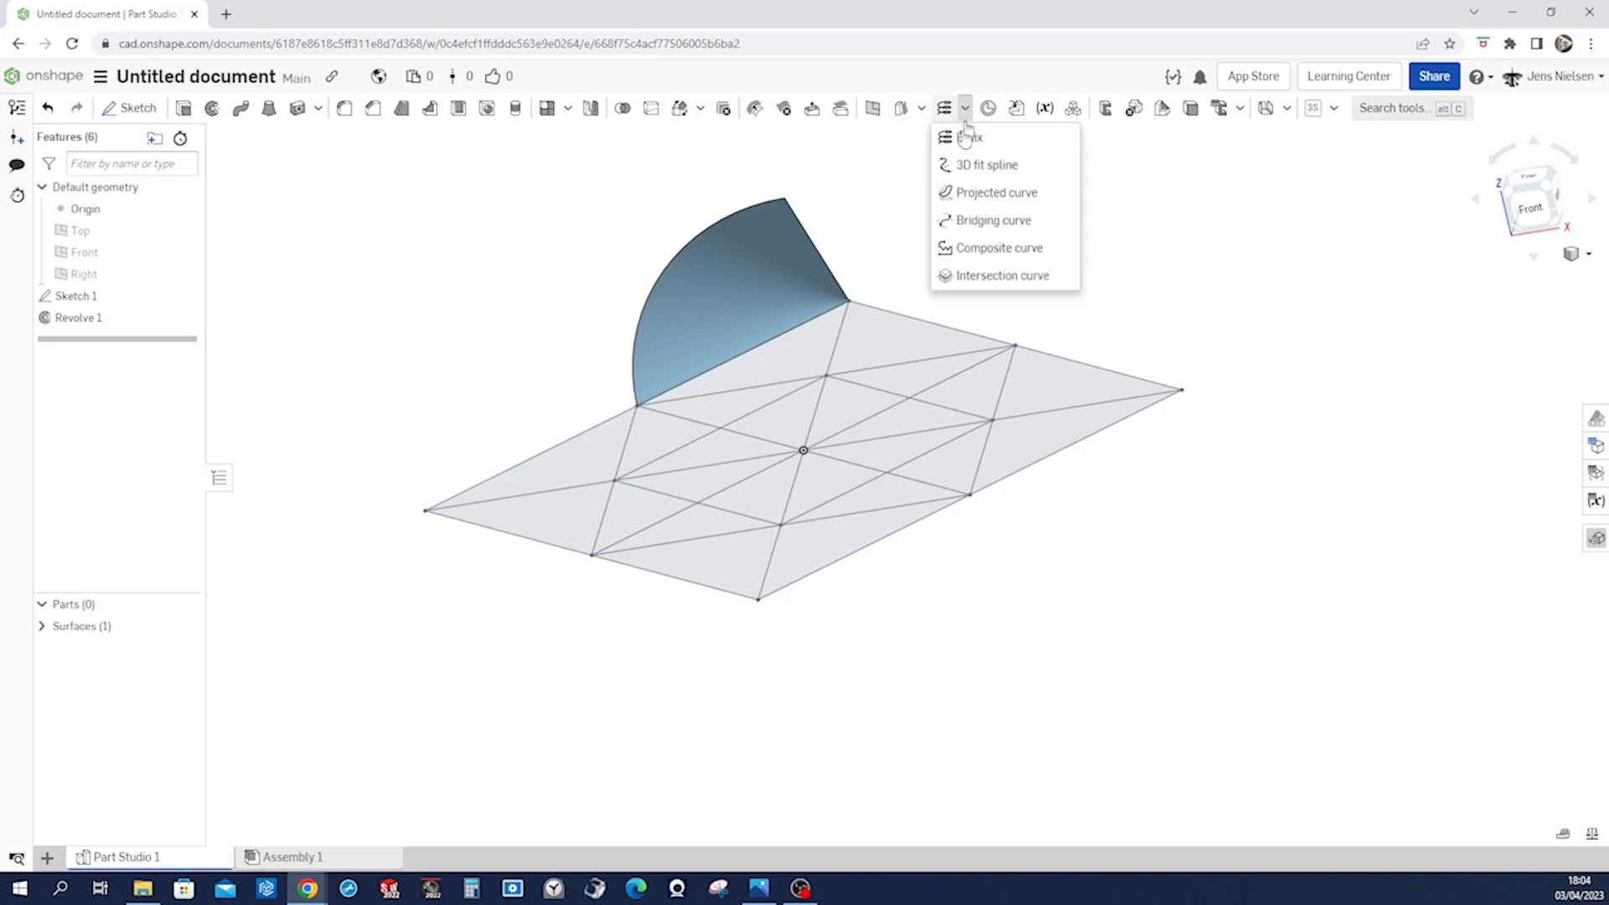
pyautogui.click(993, 219)
pyautogui.moveTo(953, 244); pyautogui.dragTo(905, 269, button='right')
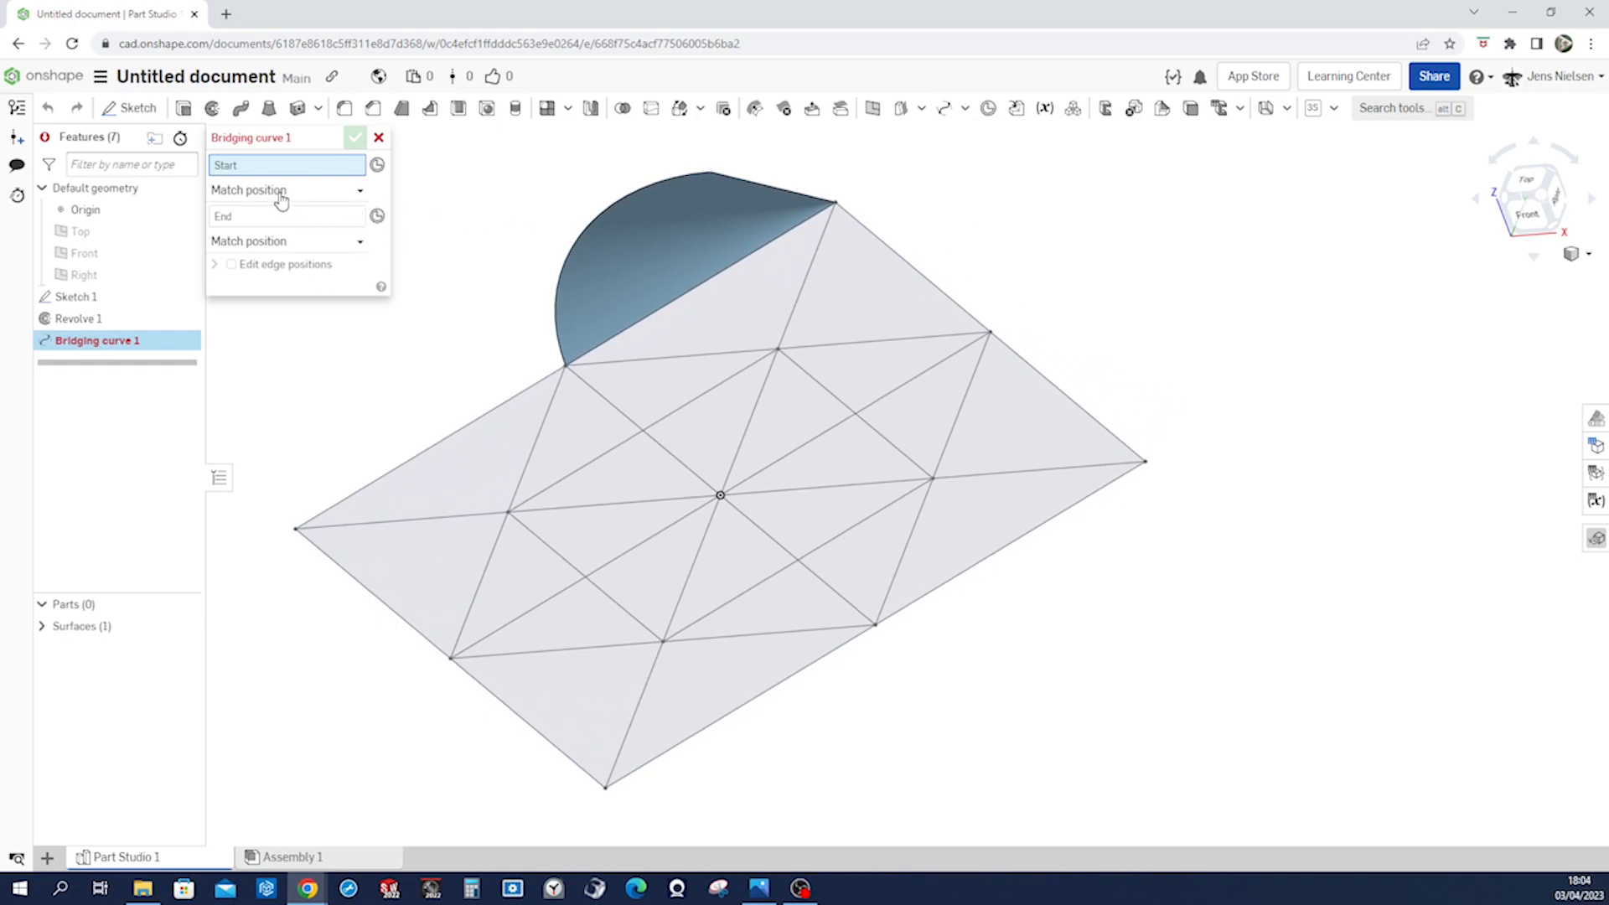
pyautogui.click(836, 204)
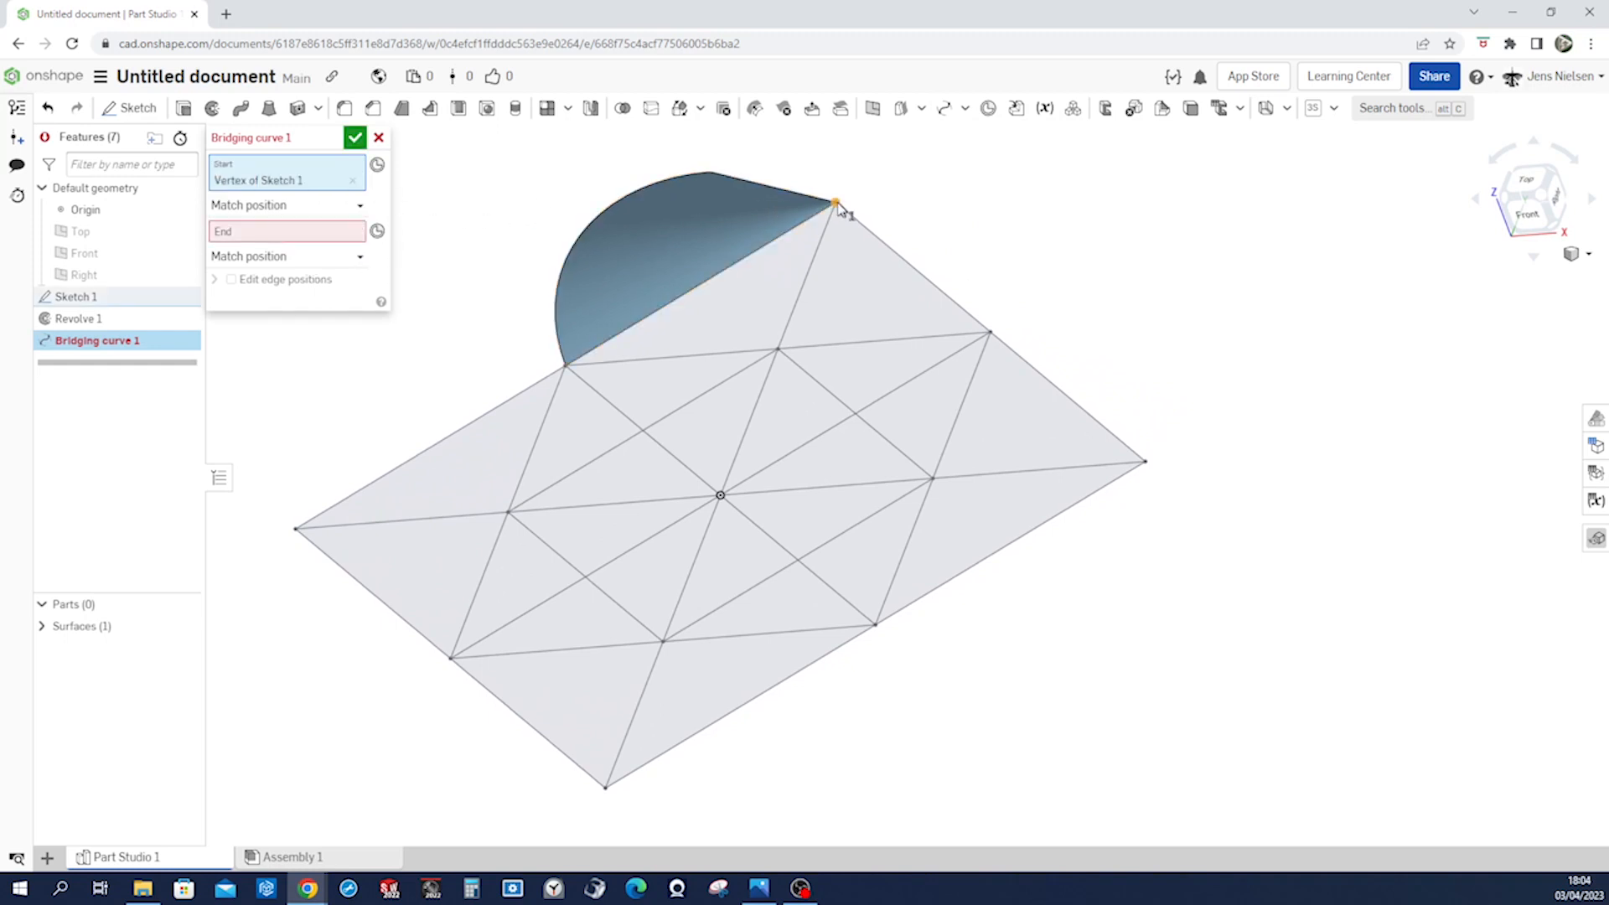
pyautogui.click(710, 174)
pyautogui.moveTo(687, 182); pyautogui.dragTo(441, 195, button='right')
pyautogui.click(352, 182)
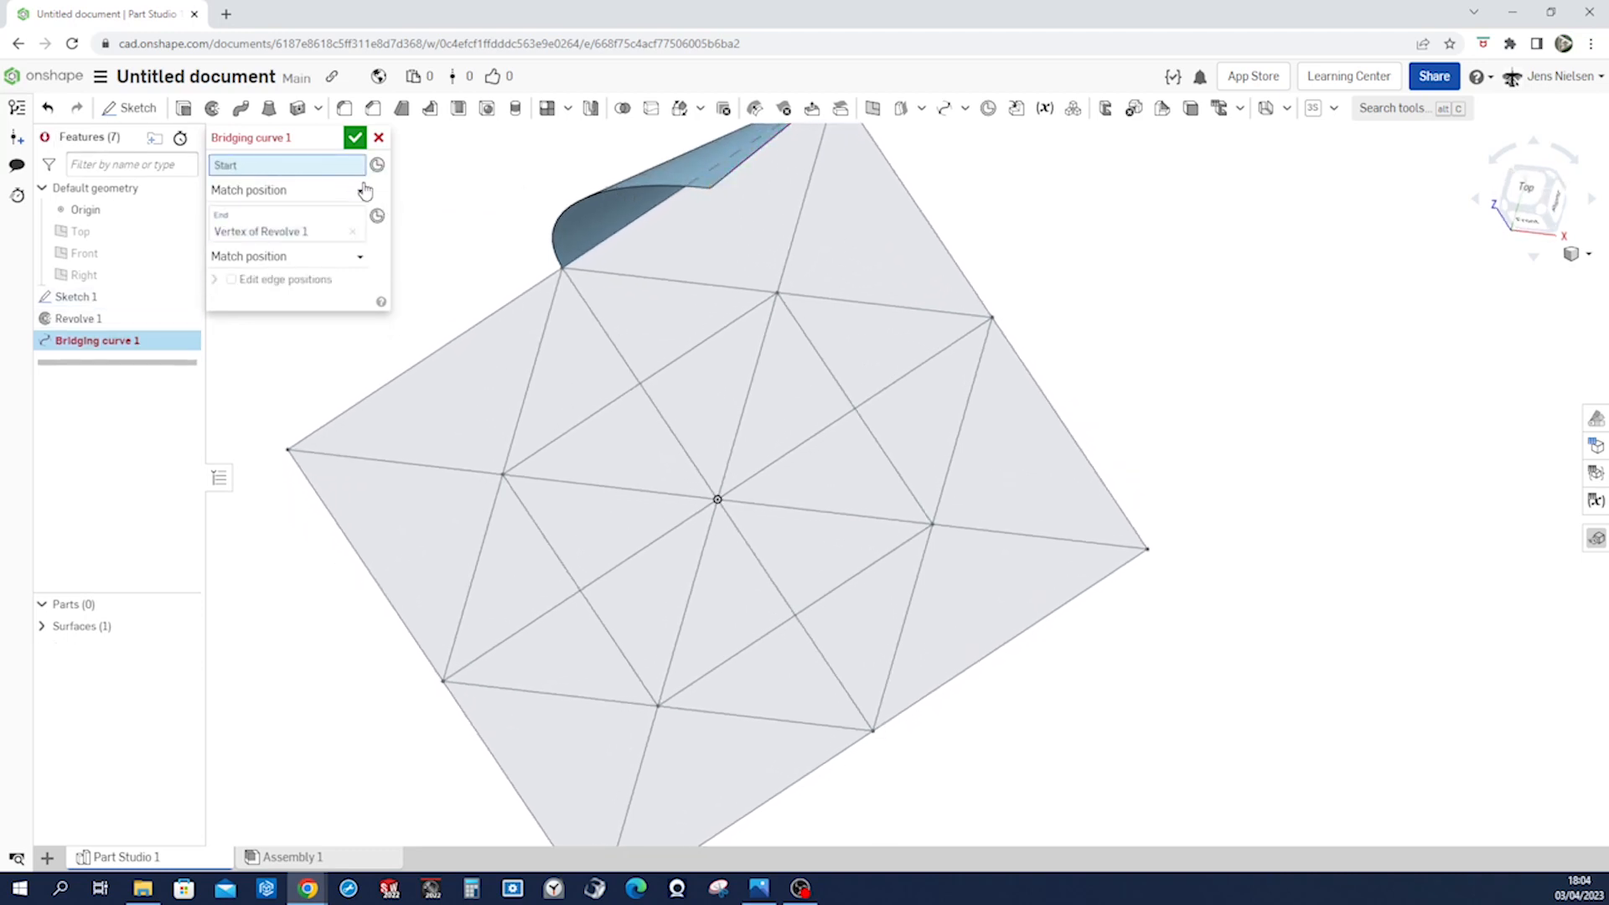
pyautogui.click(562, 268)
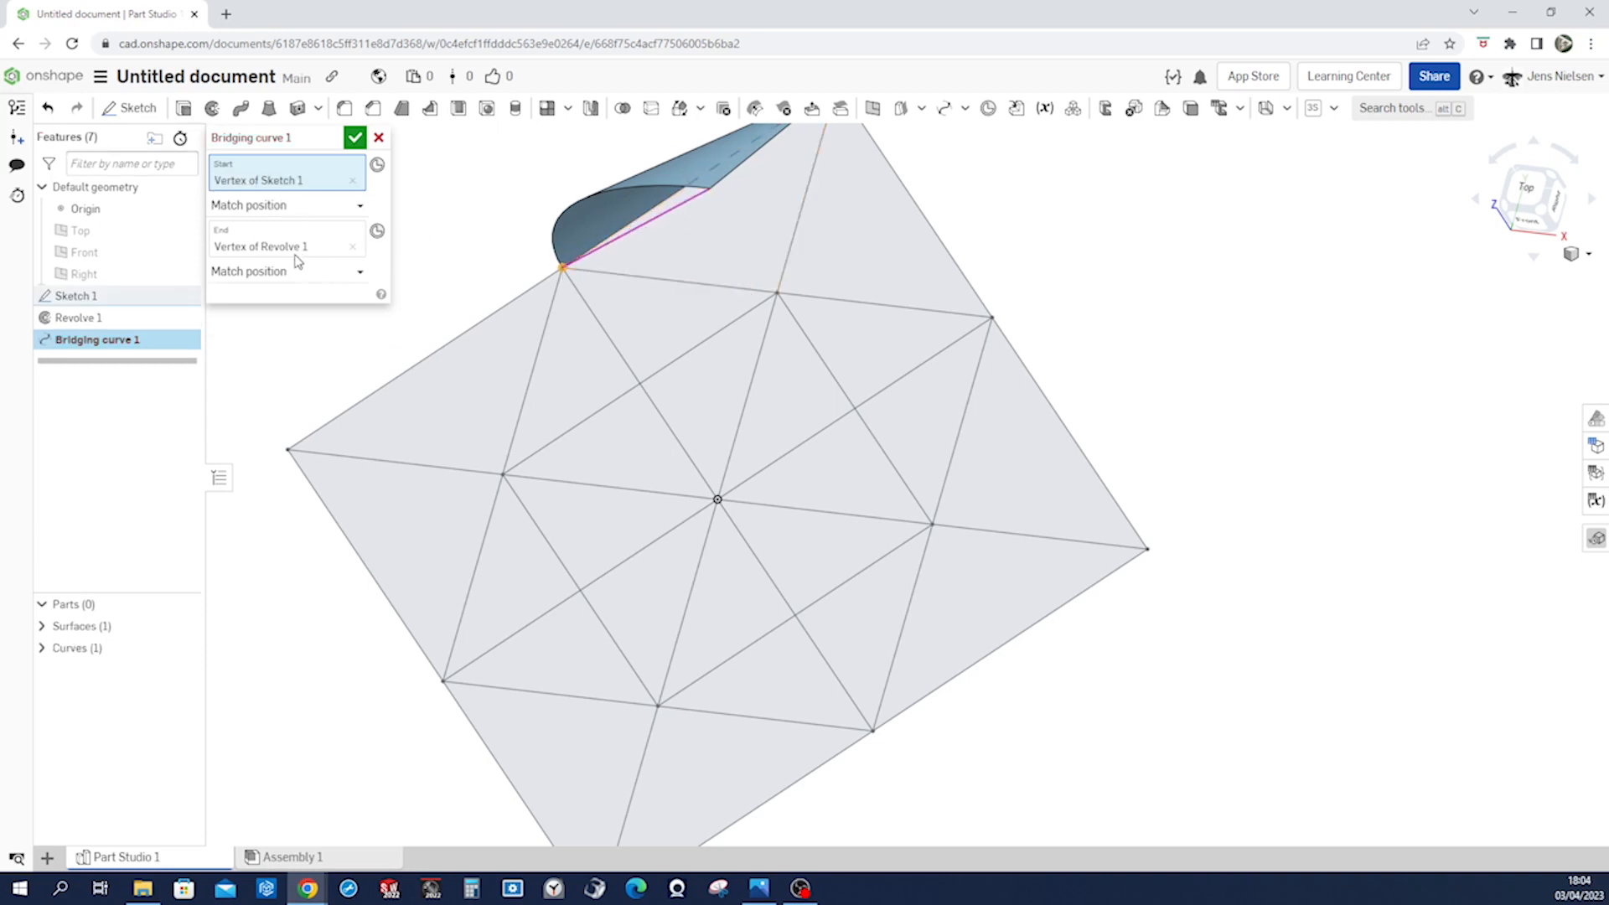
pyautogui.click(354, 137)
# - Fill the triangle between the revolve's raised straight edge, the bridging curve and the sketch edge as a new surface, and hide the revolved surface
pyautogui.moveTo(355, 147); pyautogui.dragTo(654, 416, button='right')
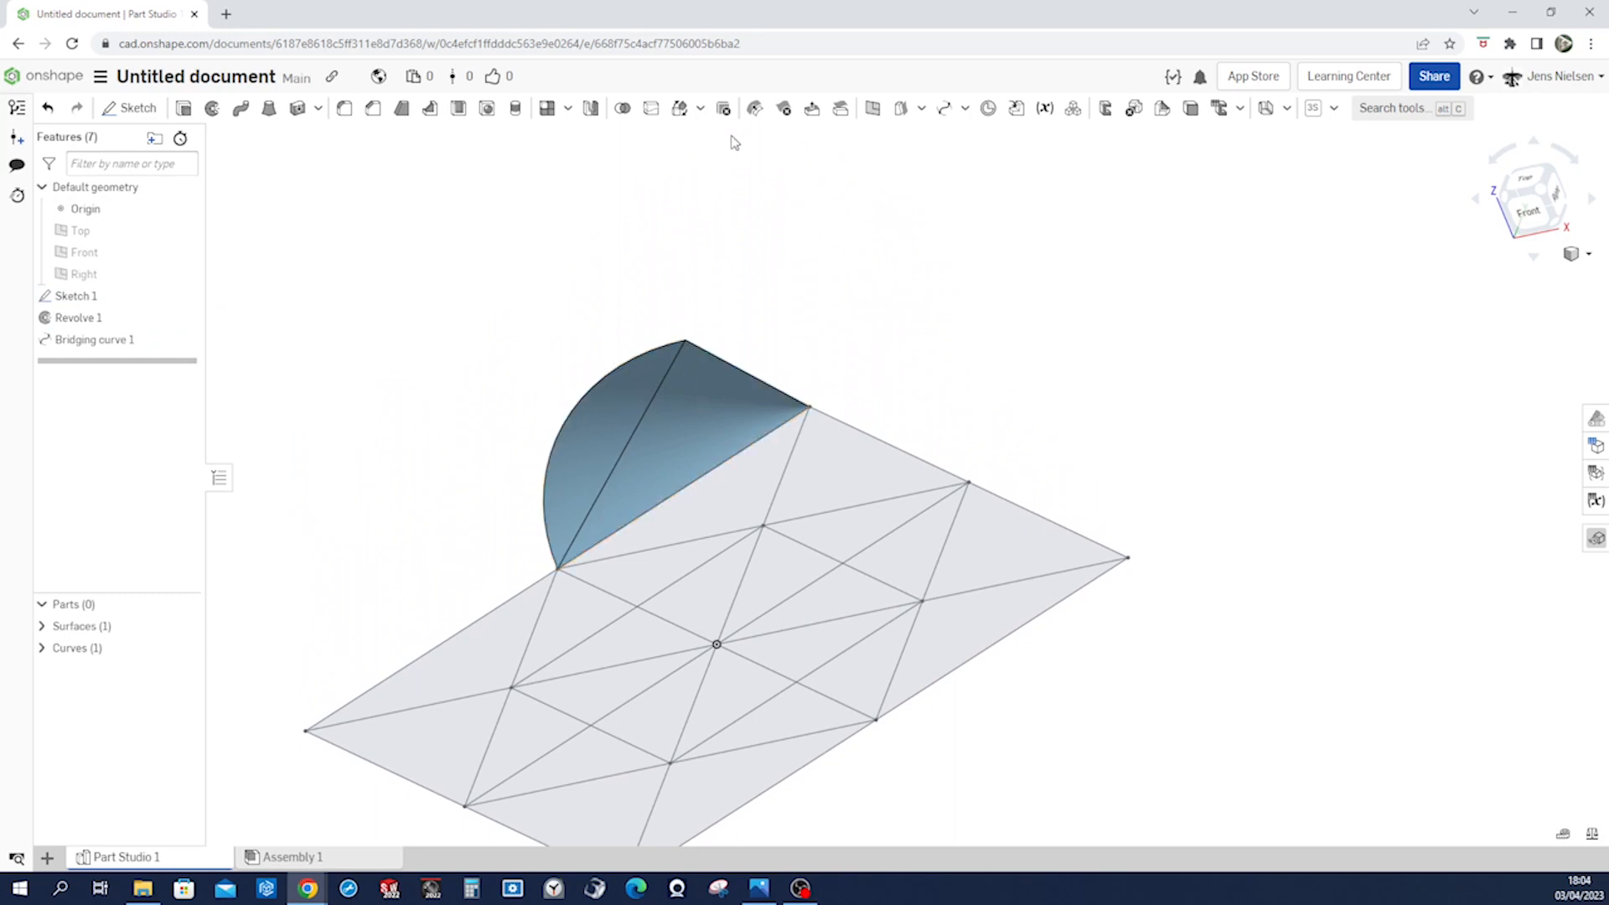
pyautogui.click(920, 108)
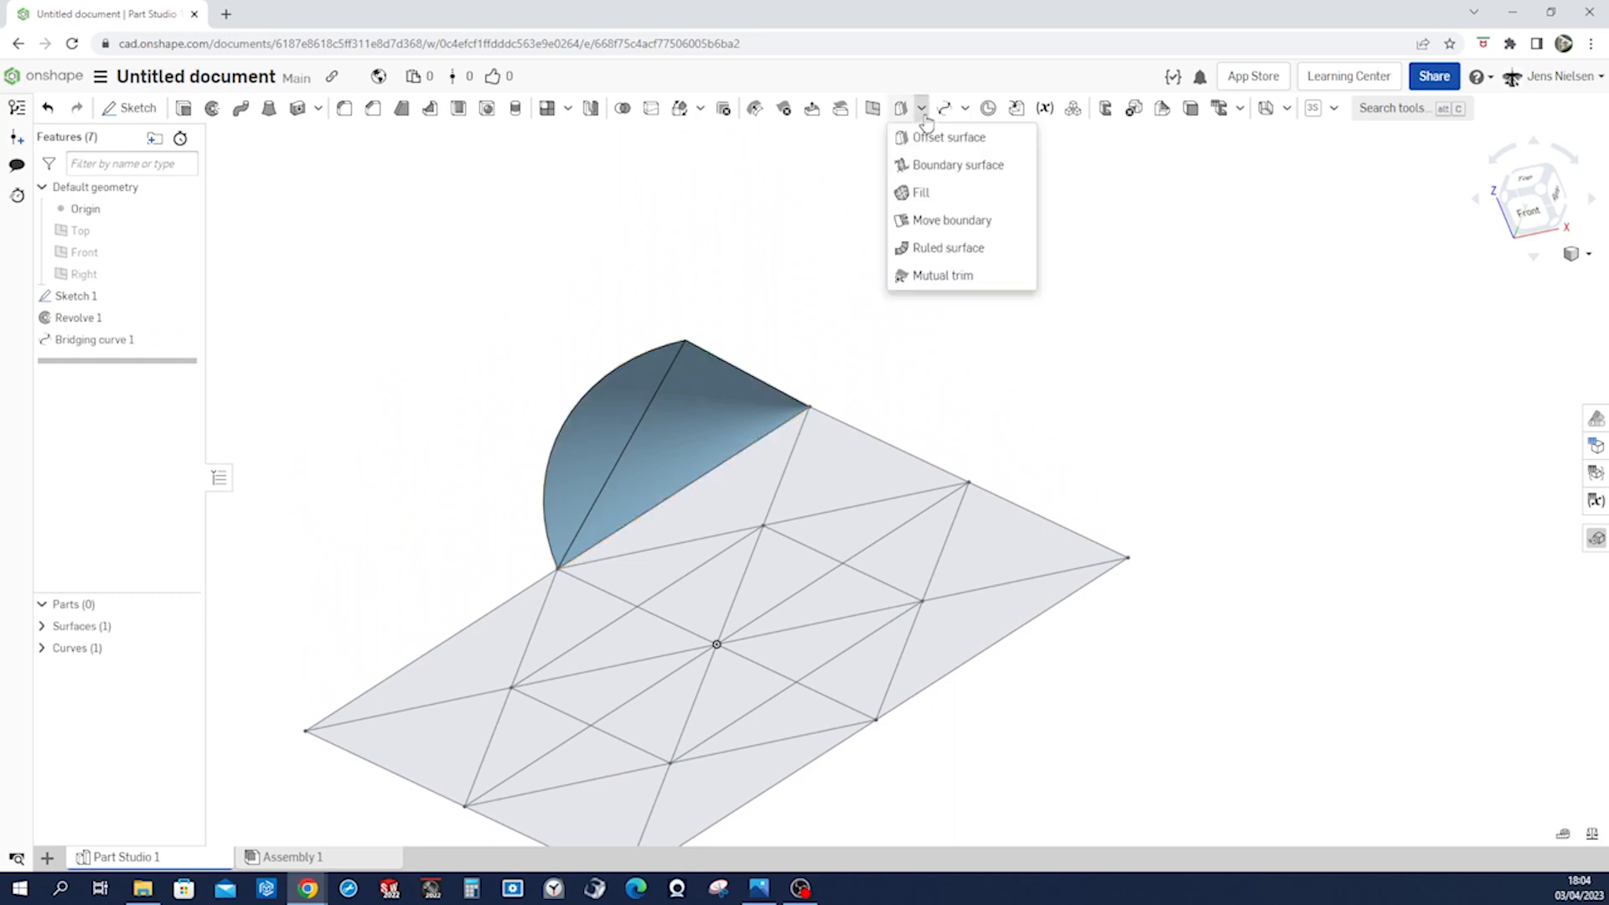
pyautogui.click(920, 190)
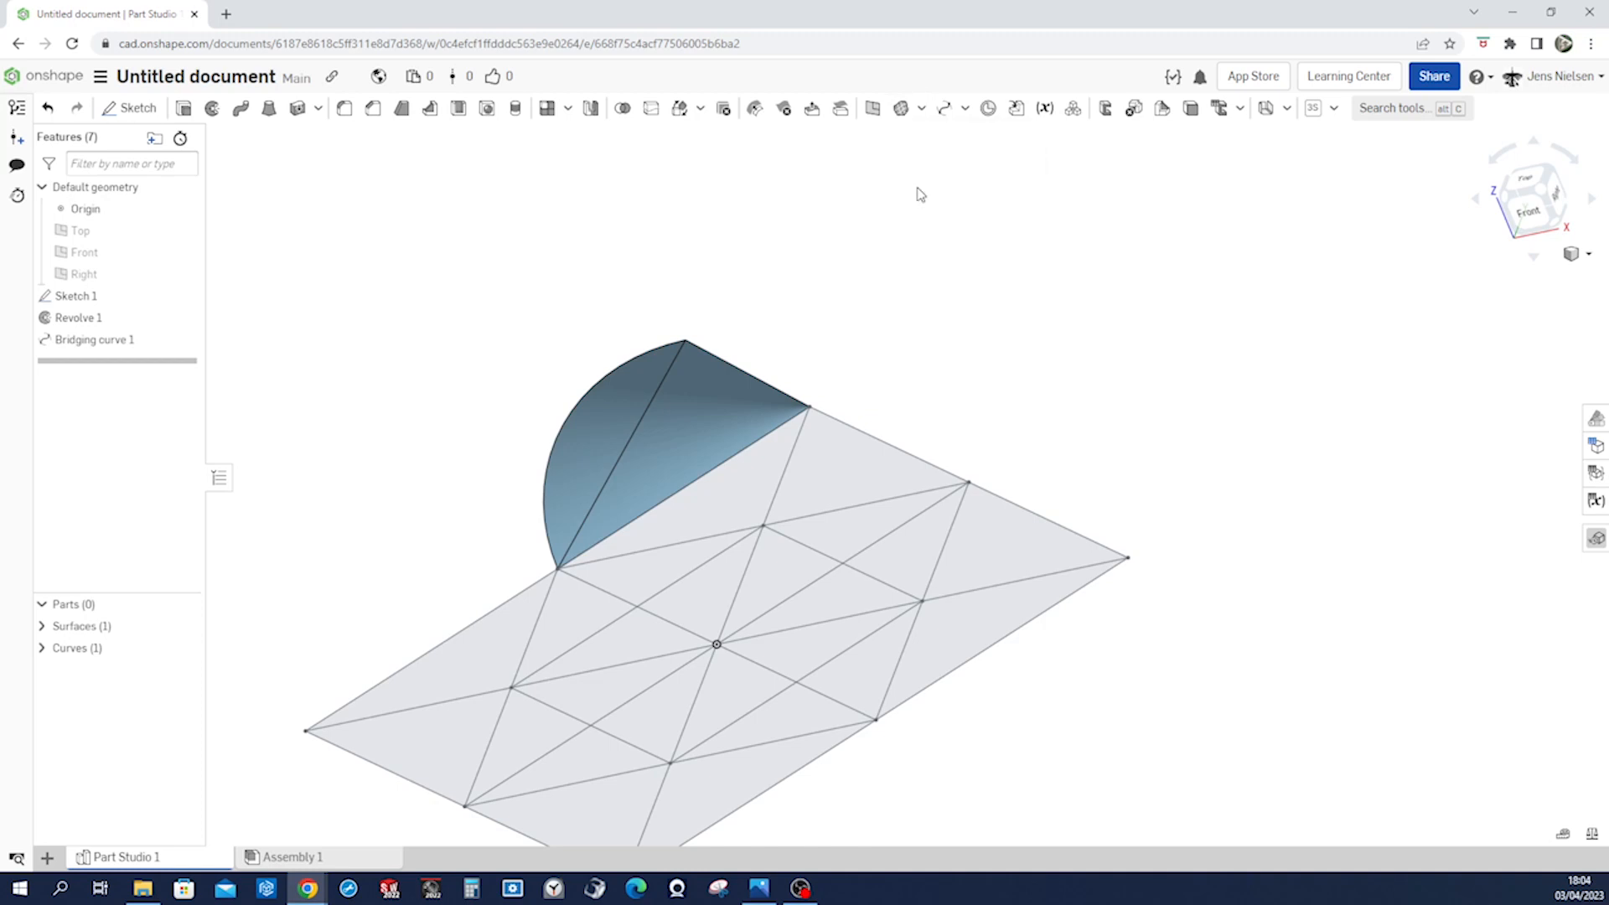
pyautogui.click(737, 369)
pyautogui.click(662, 391)
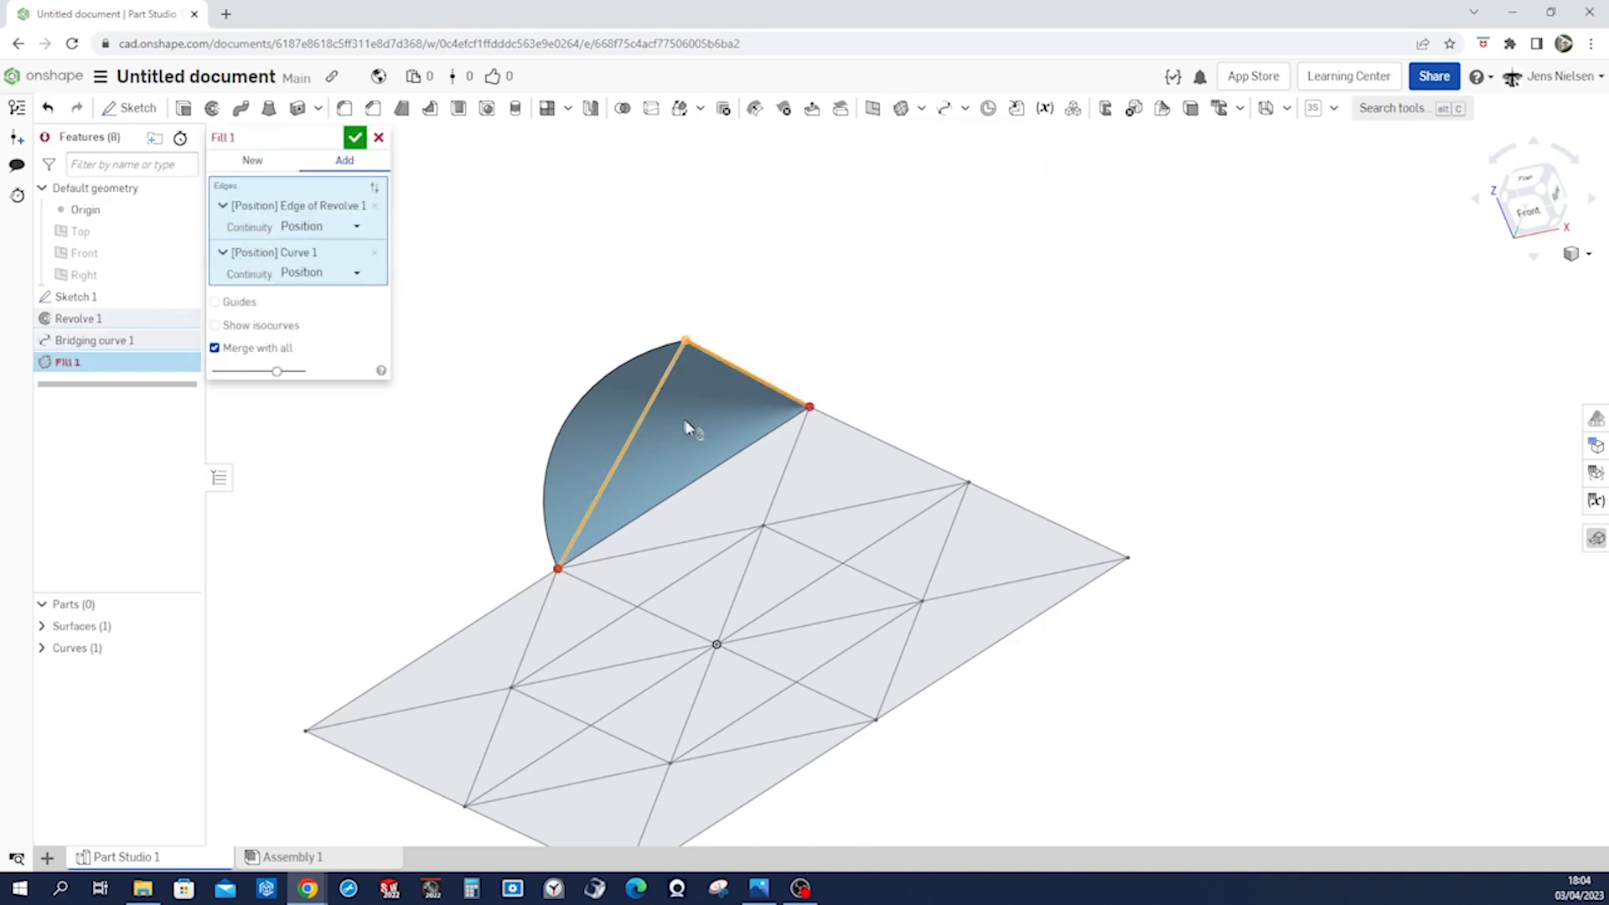
pyautogui.click(711, 469)
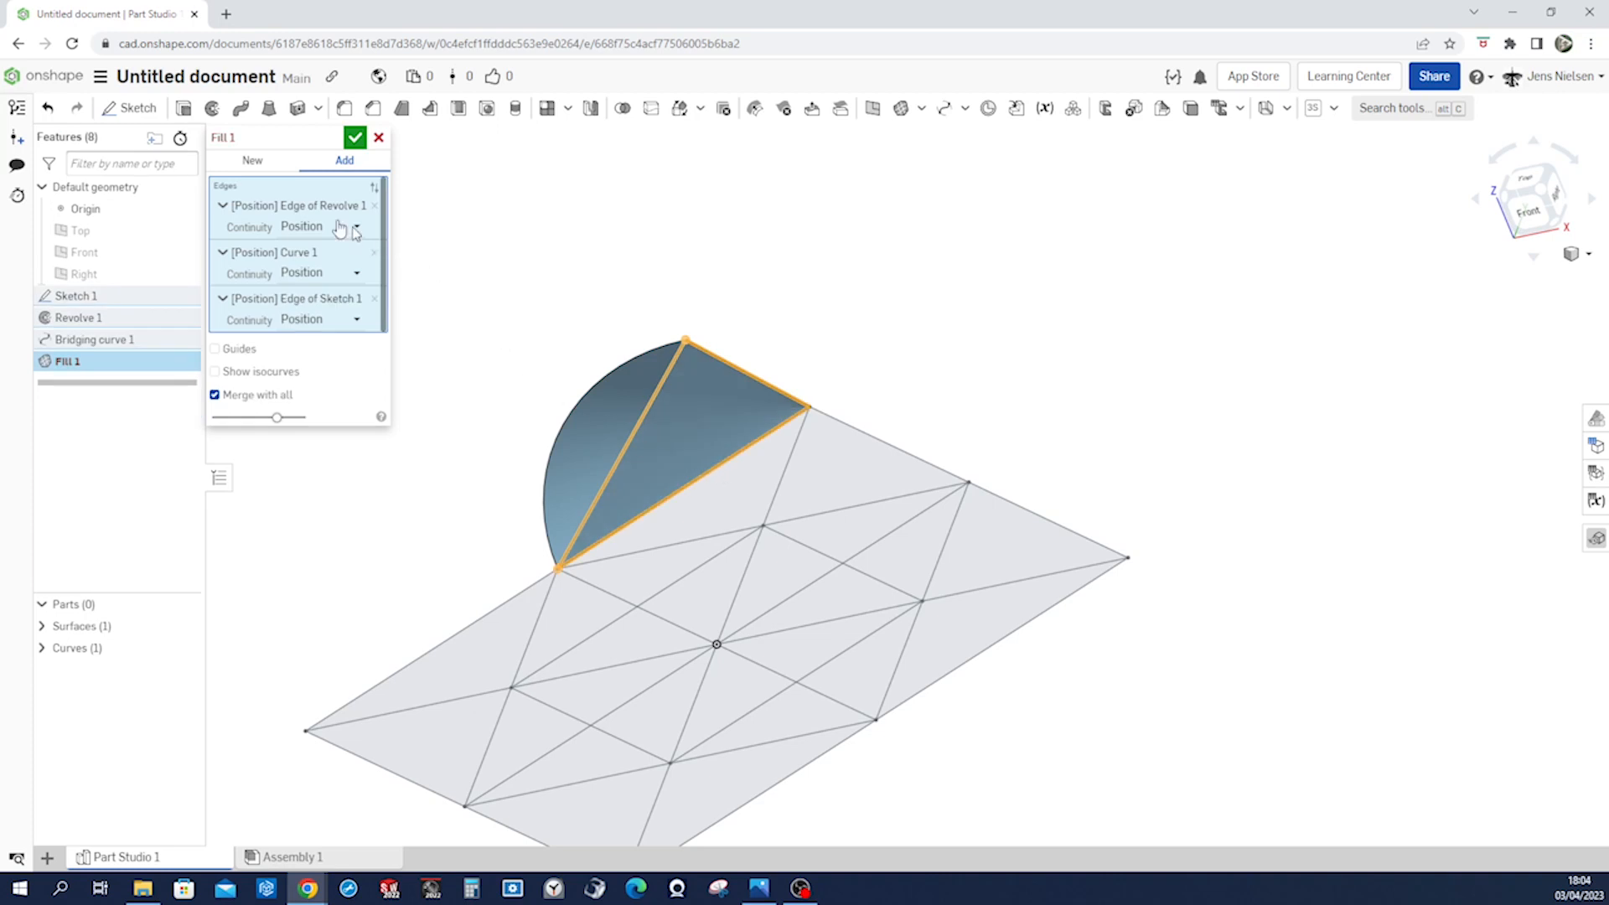
pyautogui.click(261, 168)
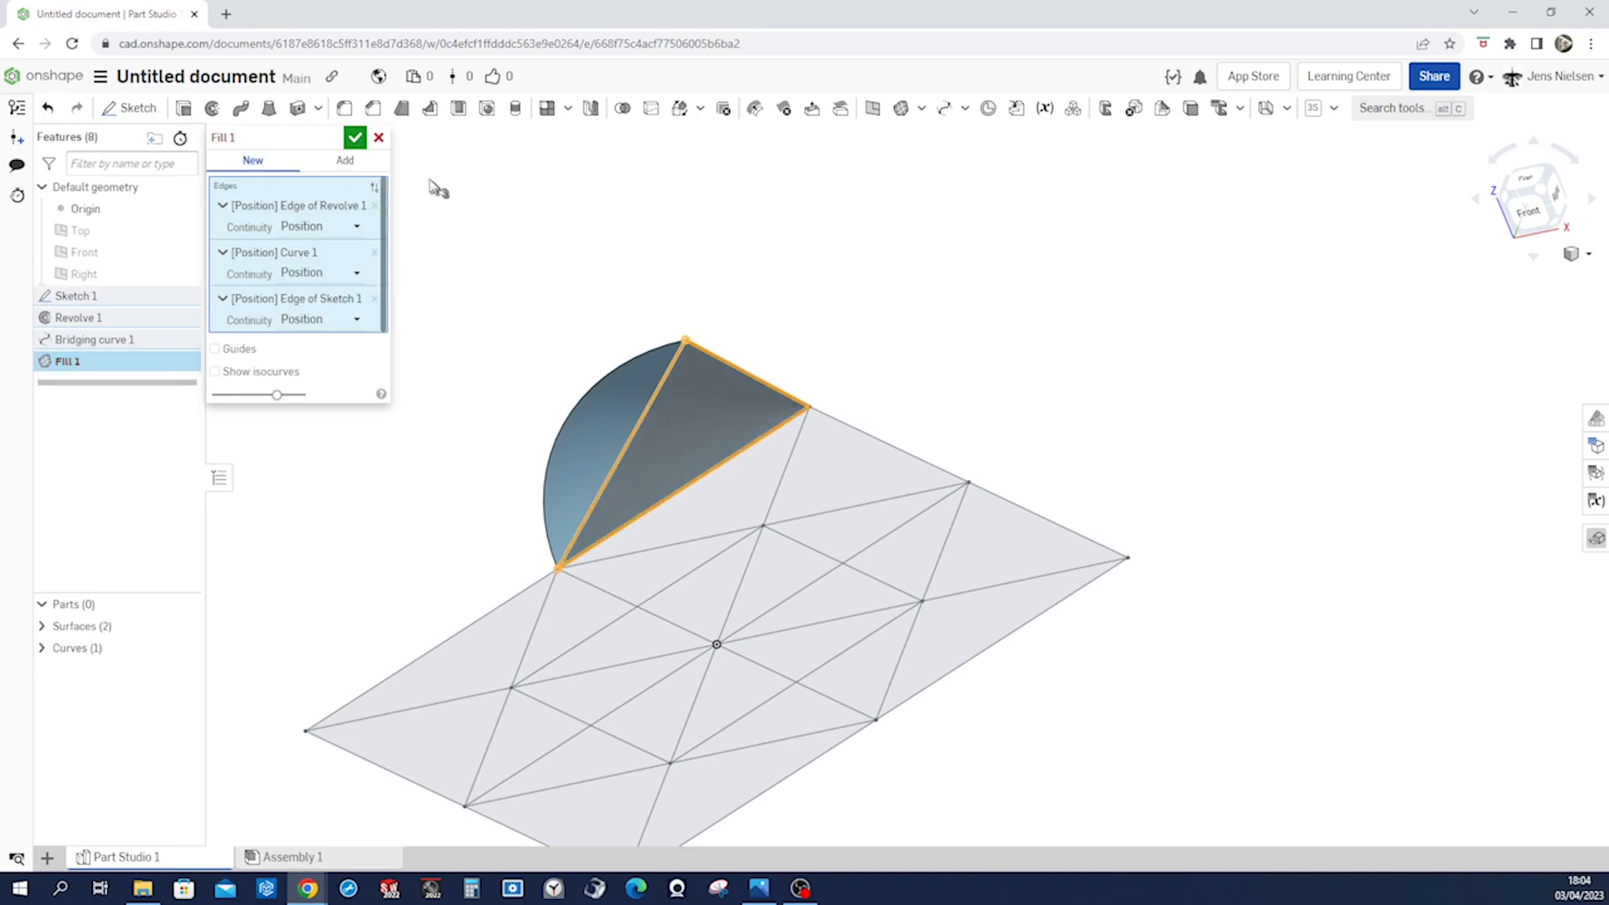
pyautogui.click(359, 139)
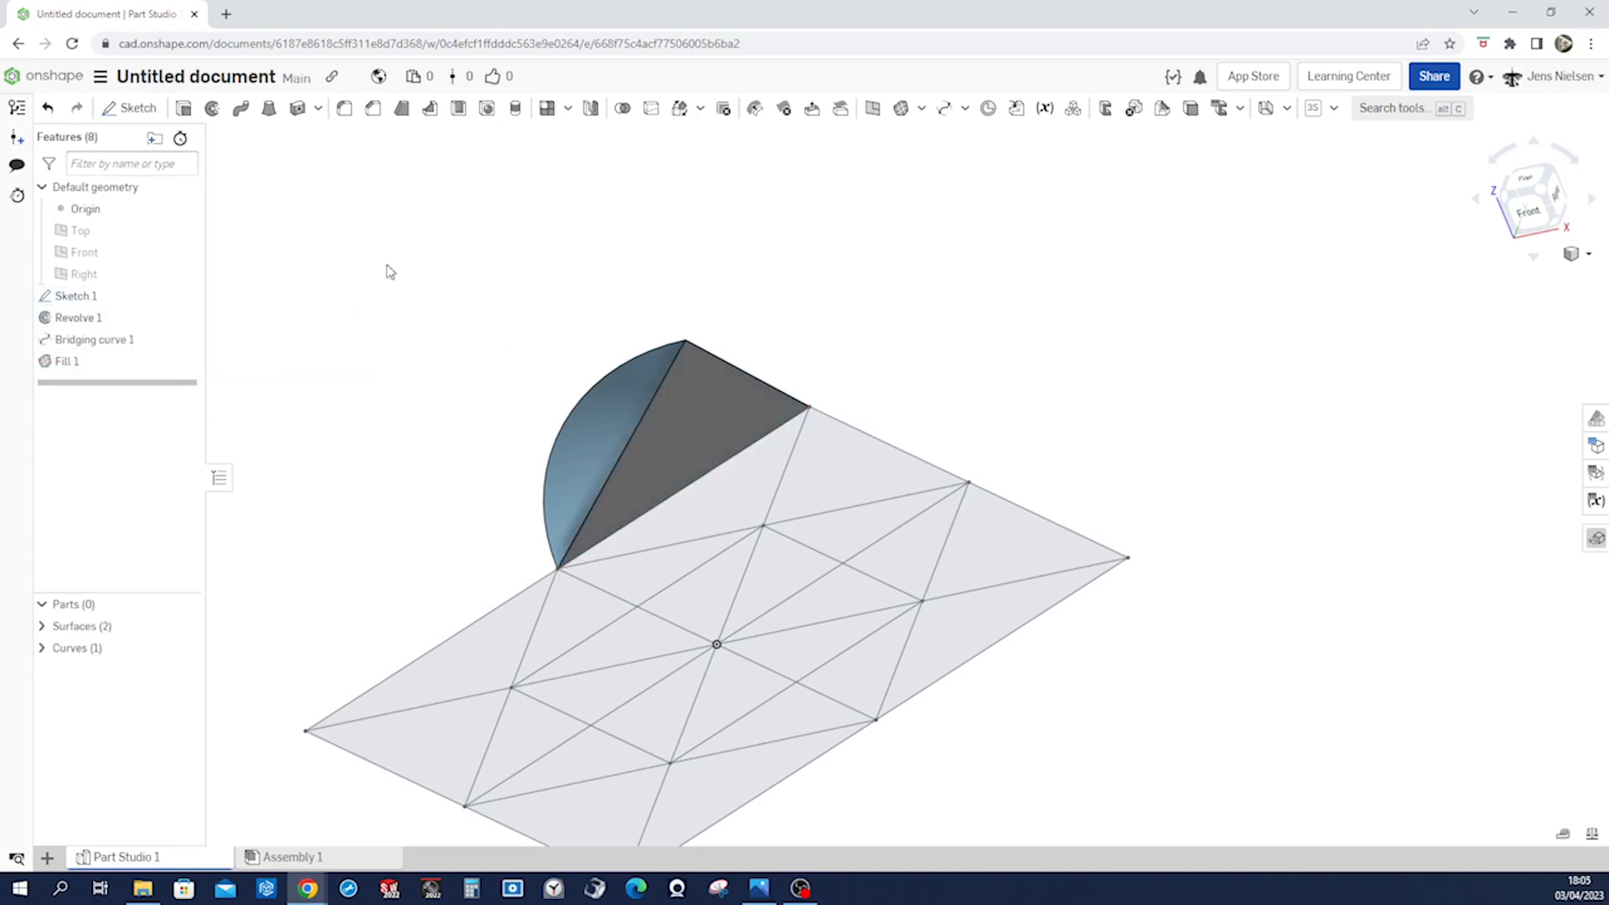
pyautogui.click(42, 628)
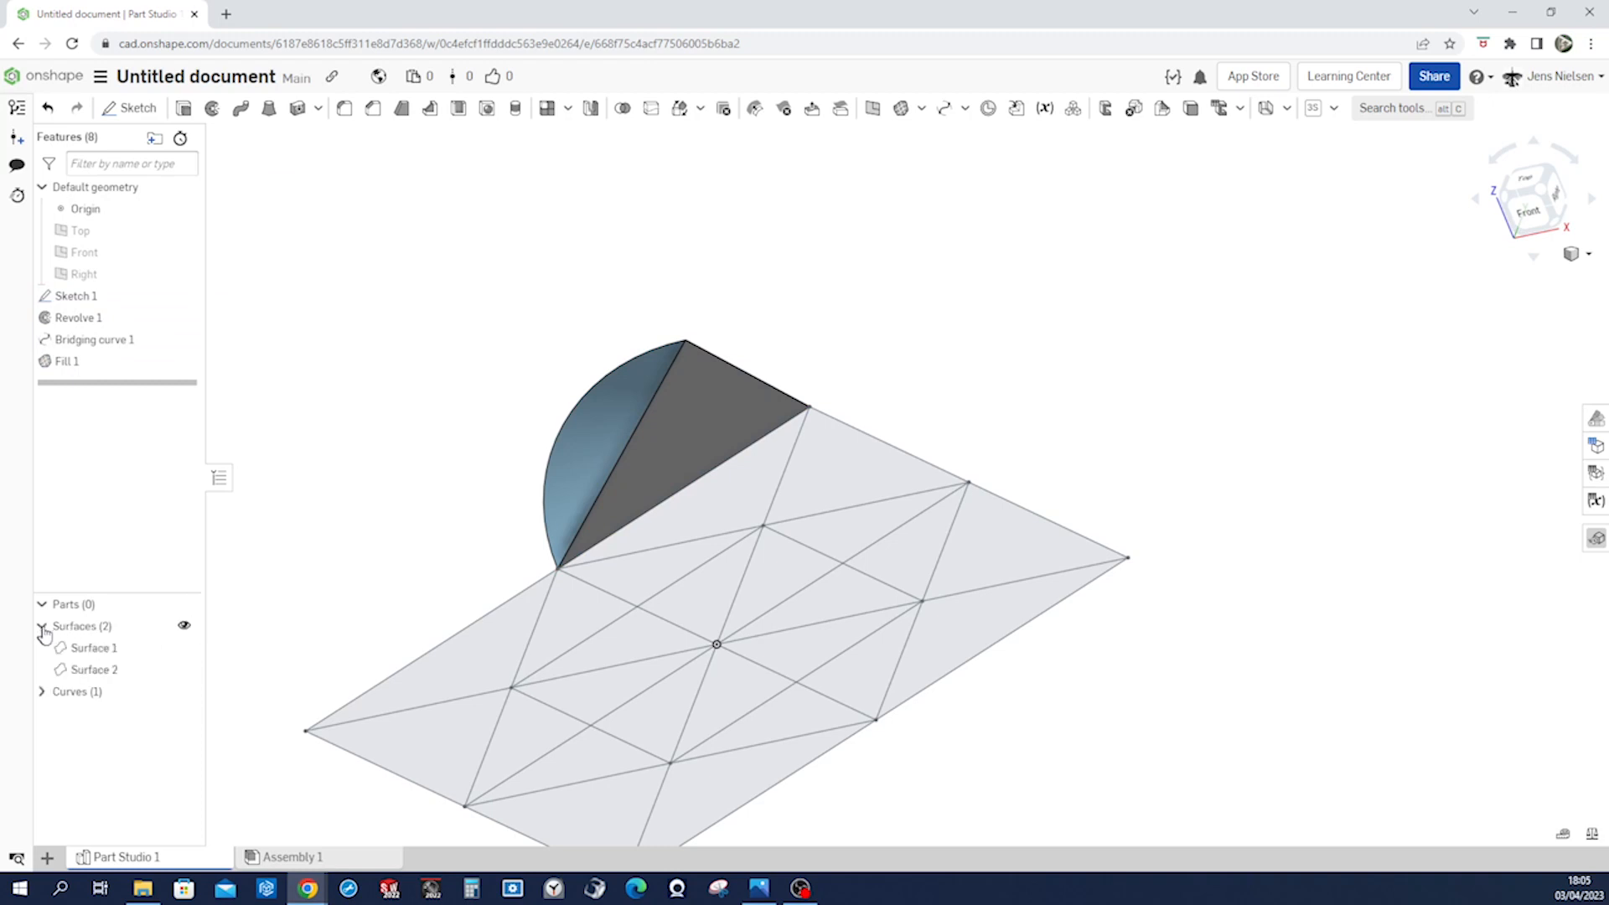
pyautogui.click(183, 647)
# - Circular-pattern the filled triangle into 4 equally spaced instances over 360 degrees around the diamond's vertical diagonal, adding them to the original surface
pyautogui.moveTo(285, 614); pyautogui.dragTo(708, 406, button='right')
pyautogui.moveTo(1041, 154); pyautogui.dragTo(871, 147, button='right')
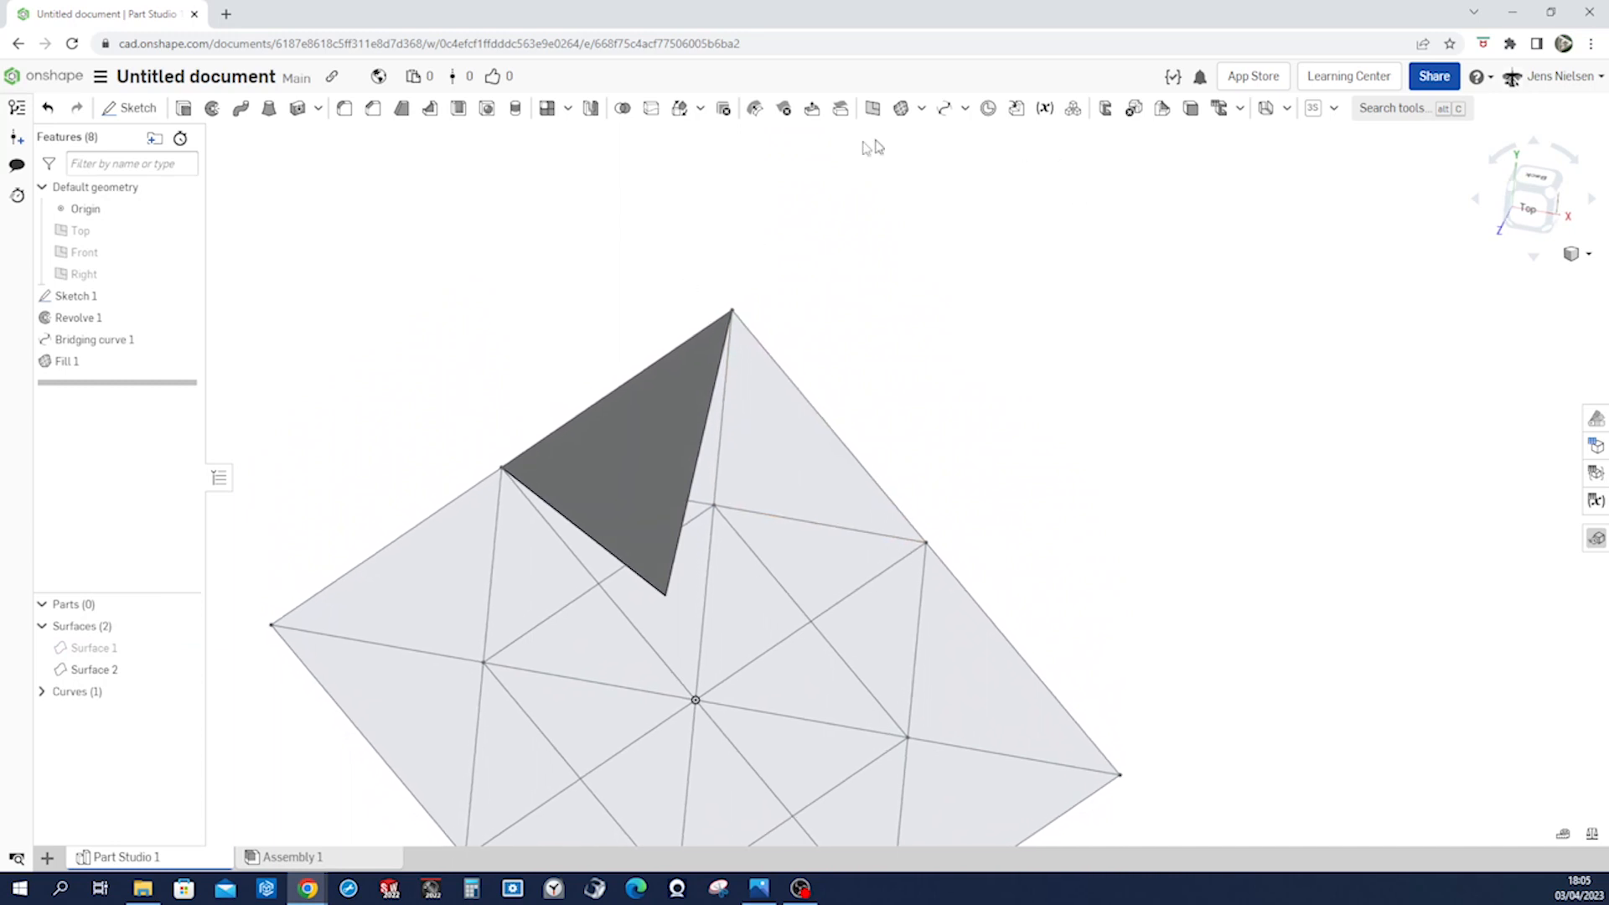
pyautogui.click(568, 107)
pyautogui.click(576, 165)
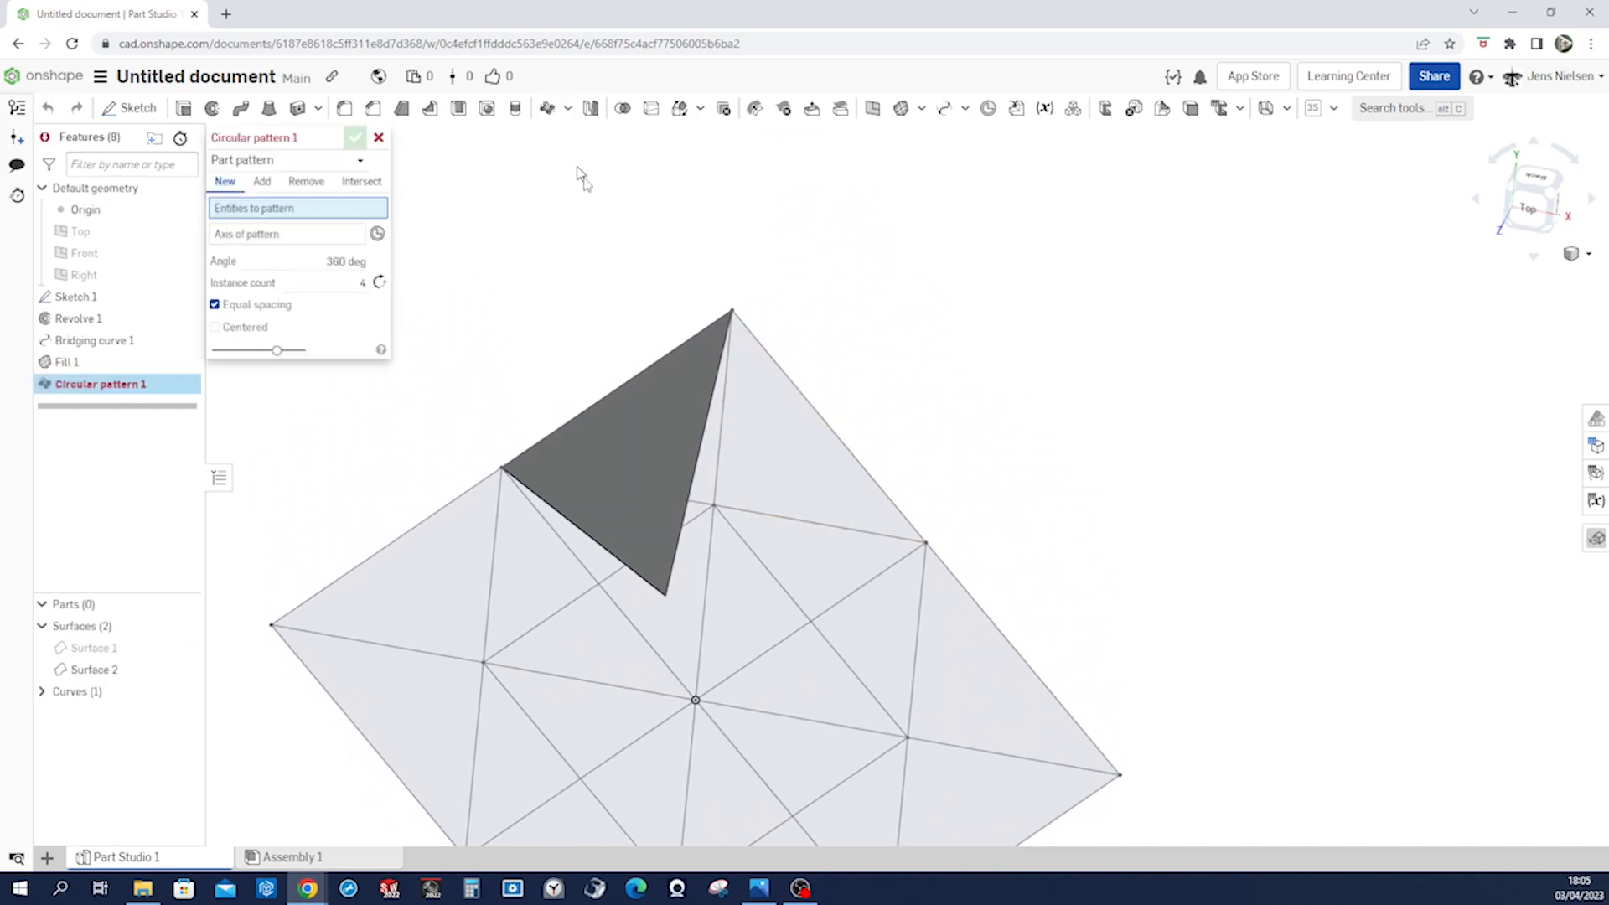
pyautogui.click(646, 406)
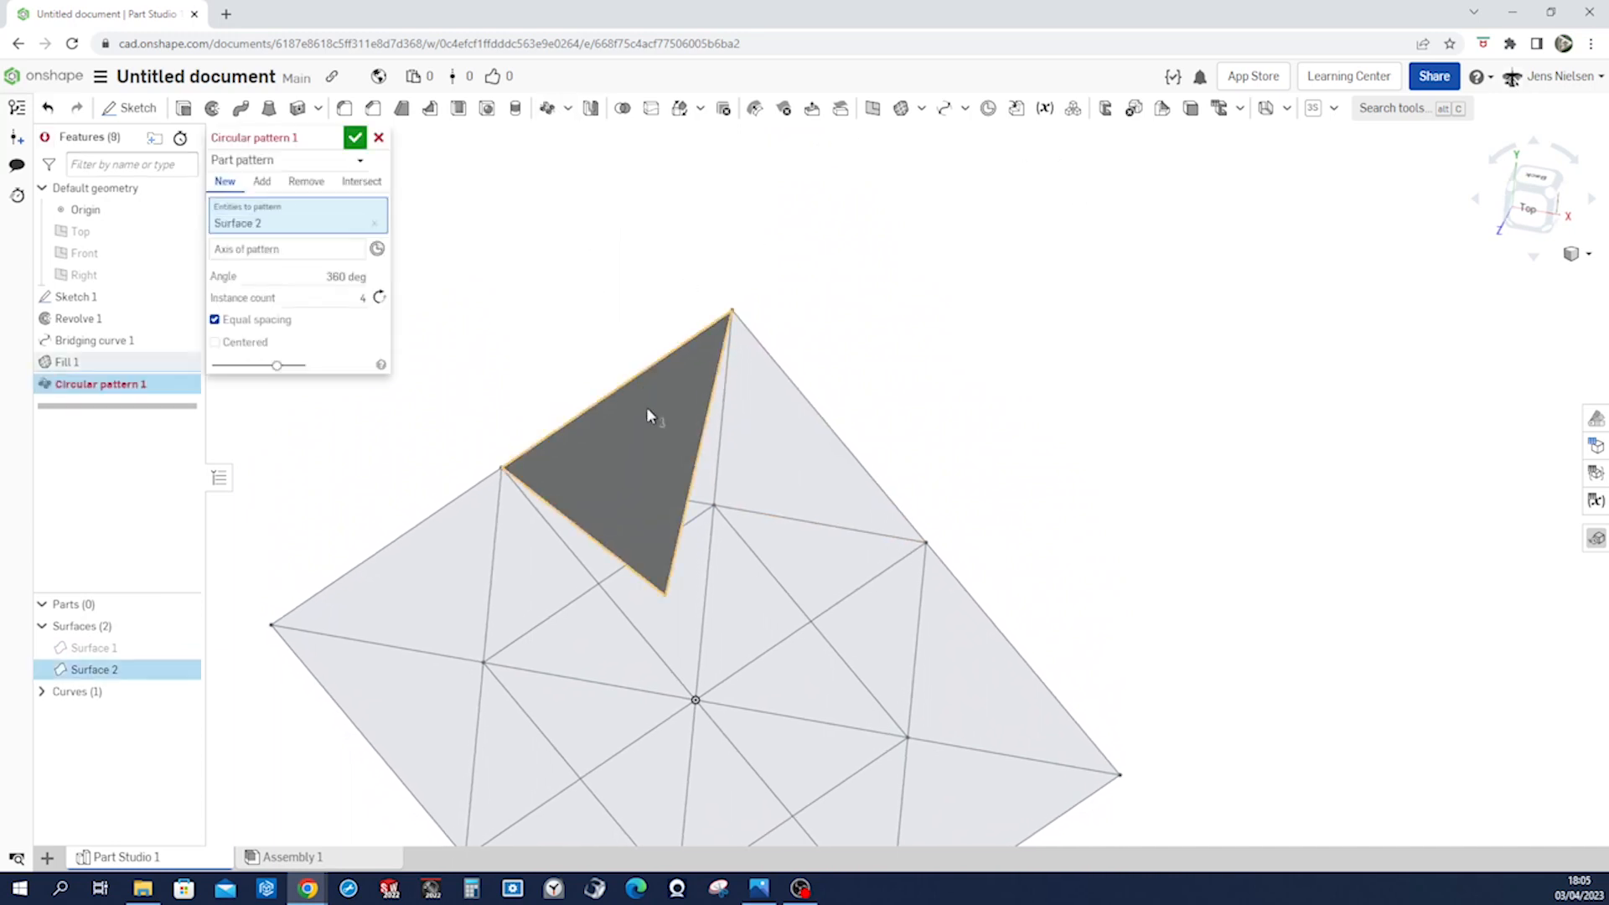
pyautogui.click(308, 258)
pyautogui.click(726, 449)
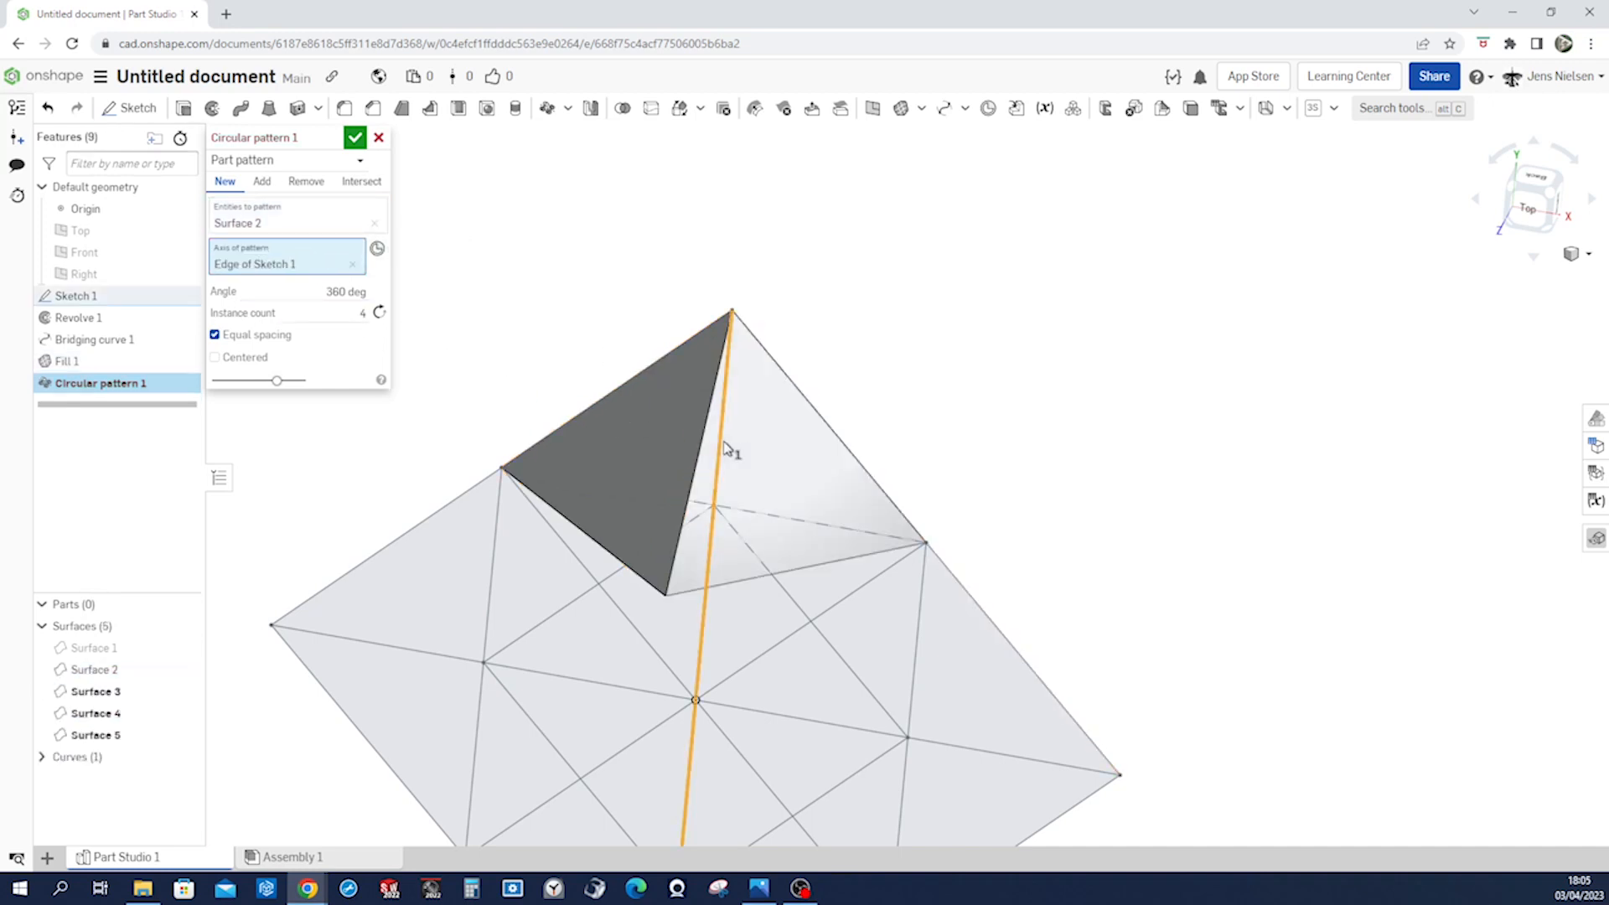
pyautogui.moveTo(492, 370); pyautogui.dragTo(516, 329, button='right')
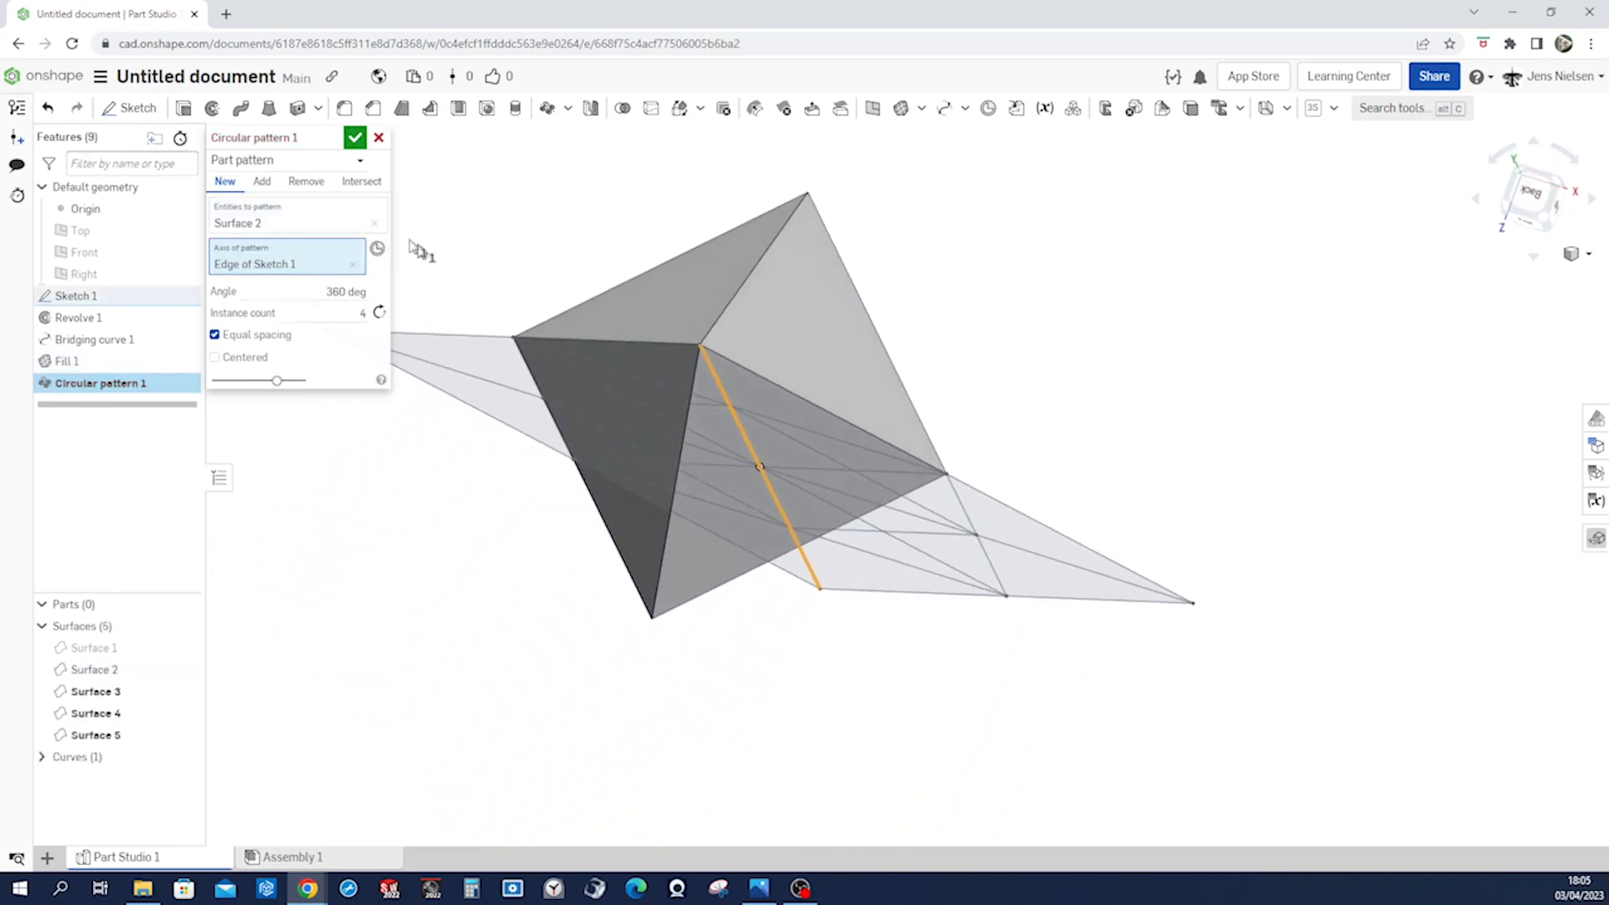
pyautogui.click(263, 183)
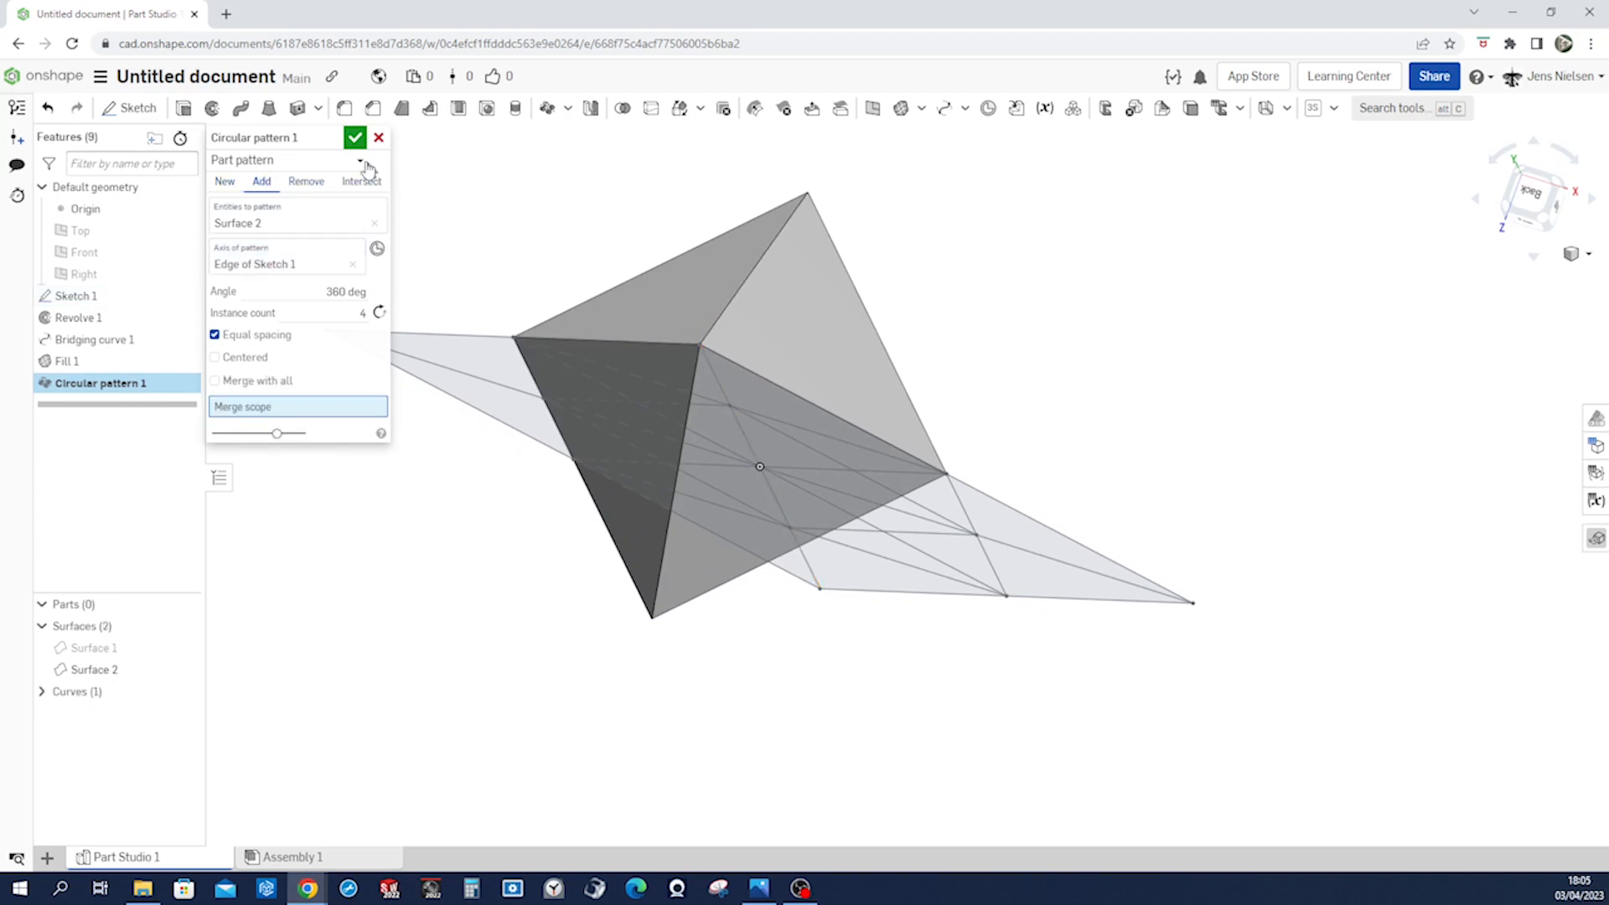
pyautogui.click(356, 137)
# - Fill the pyramid's open four-edged base with position continuity, merging with all to close it into a solid
pyautogui.moveTo(530, 318)
pyautogui.mouseDown(button='right')
pyautogui.moveTo(984, 274)
pyautogui.moveTo(1013, 243)
pyautogui.mouseUp(button='right')
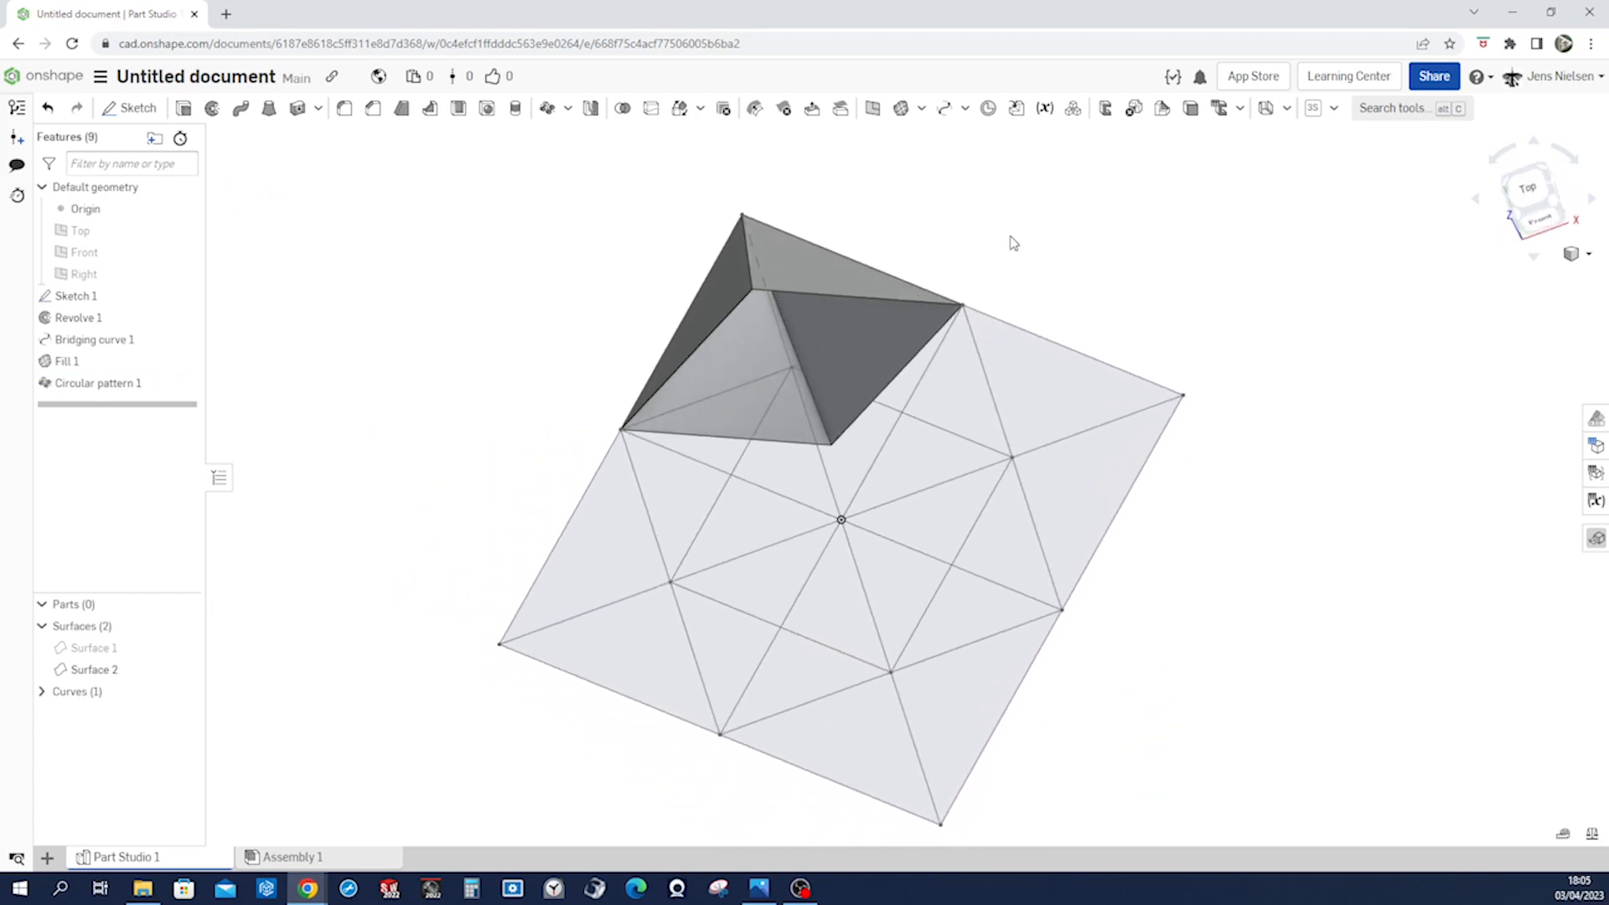
pyautogui.click(900, 108)
pyautogui.click(857, 297)
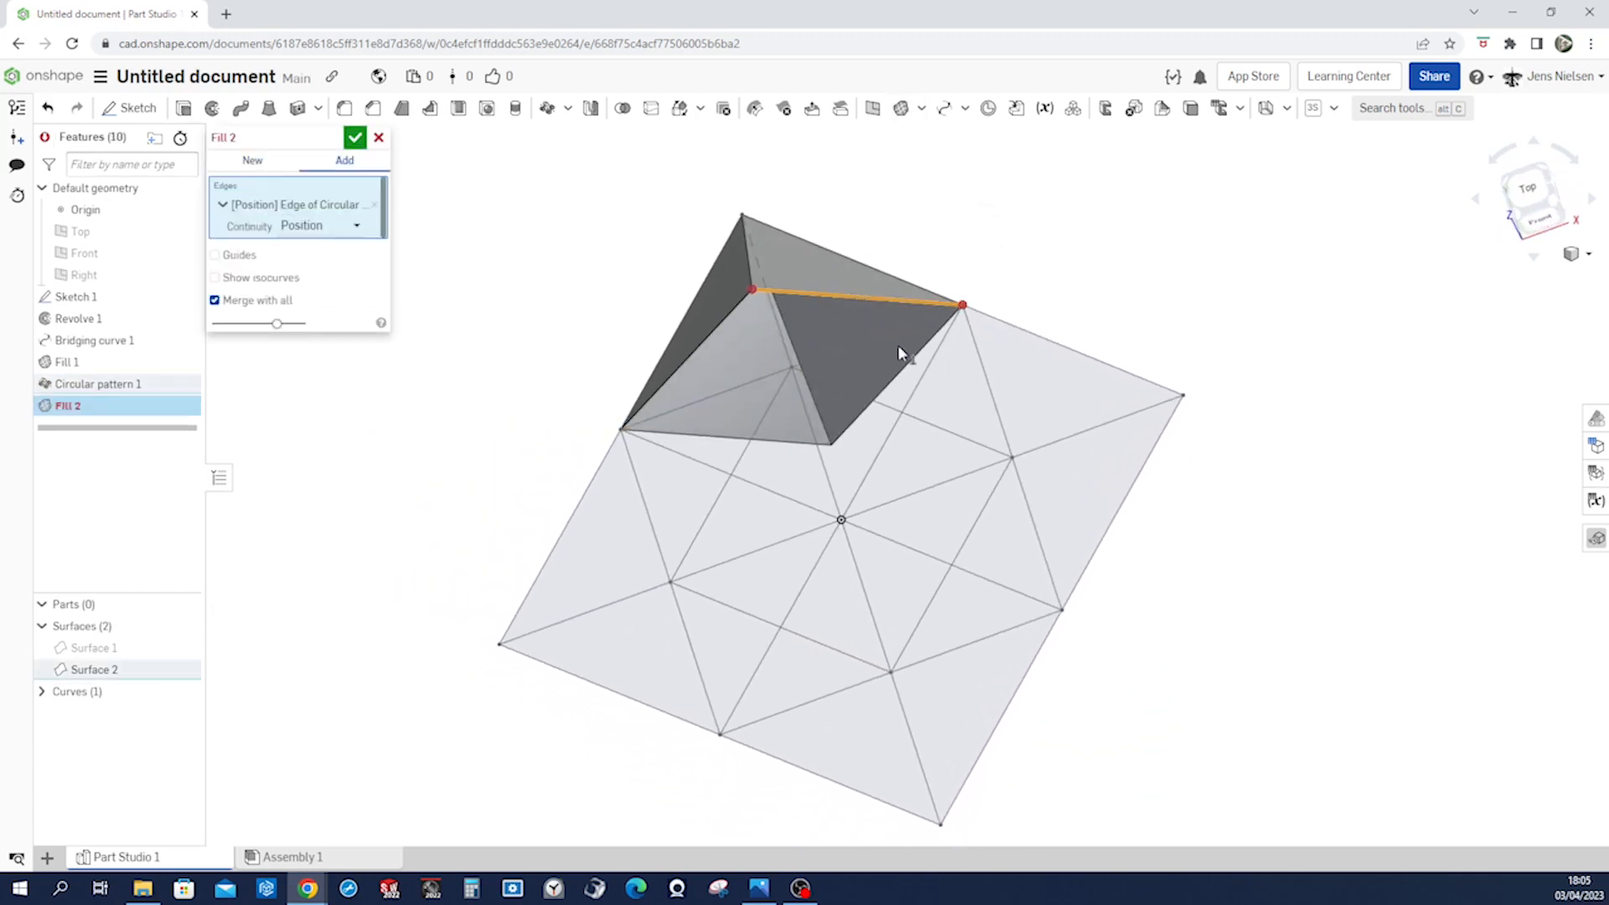
pyautogui.click(909, 362)
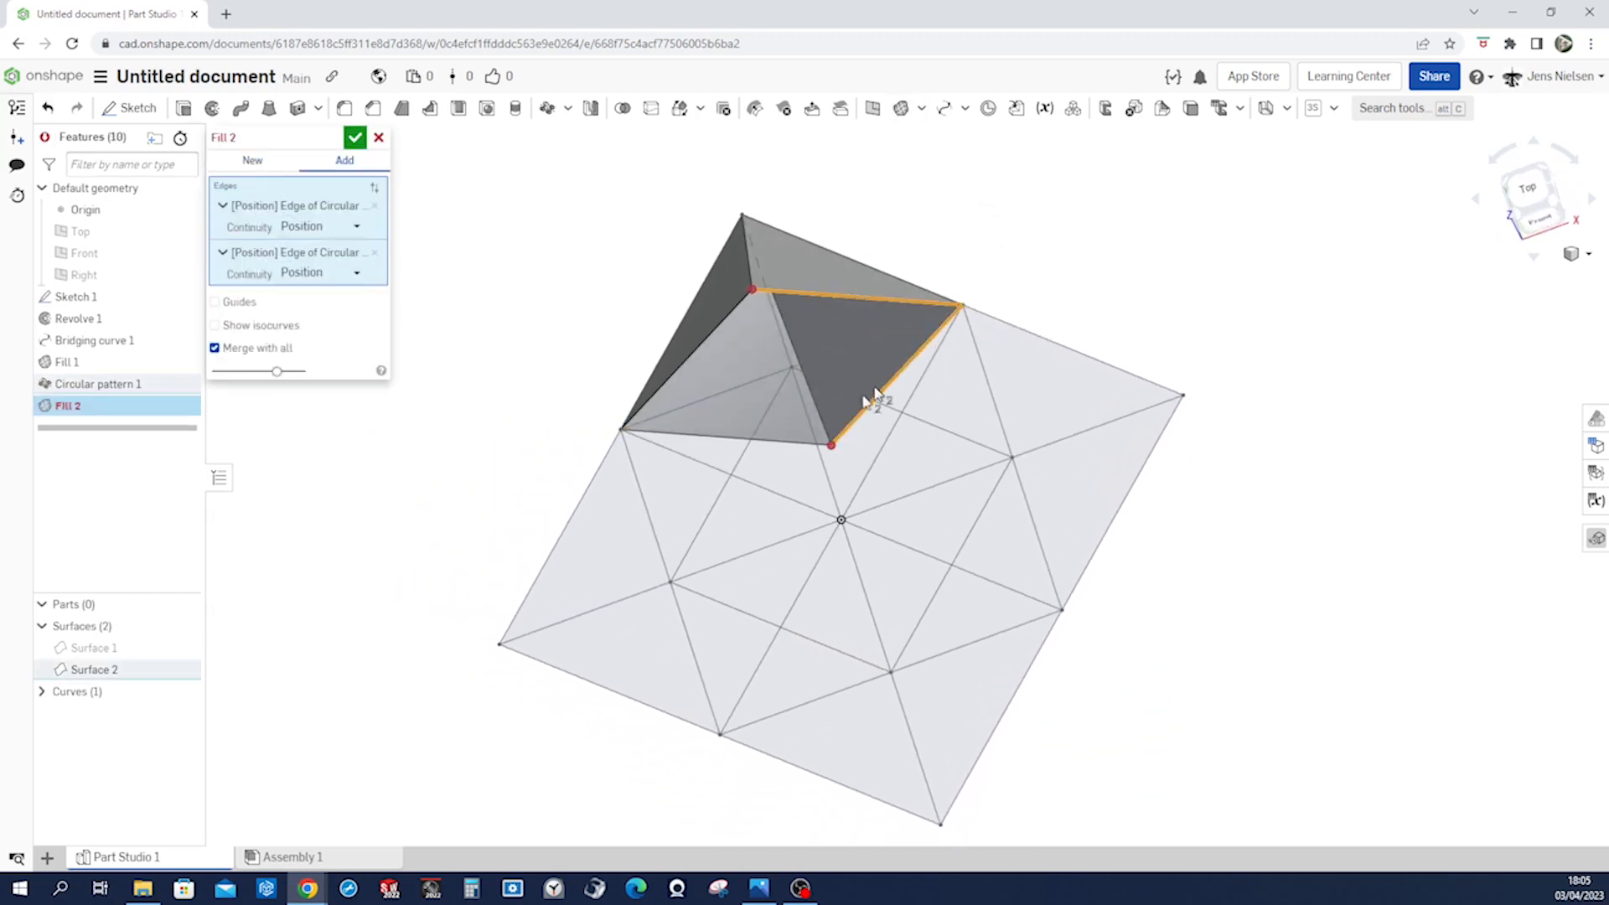
pyautogui.click(808, 442)
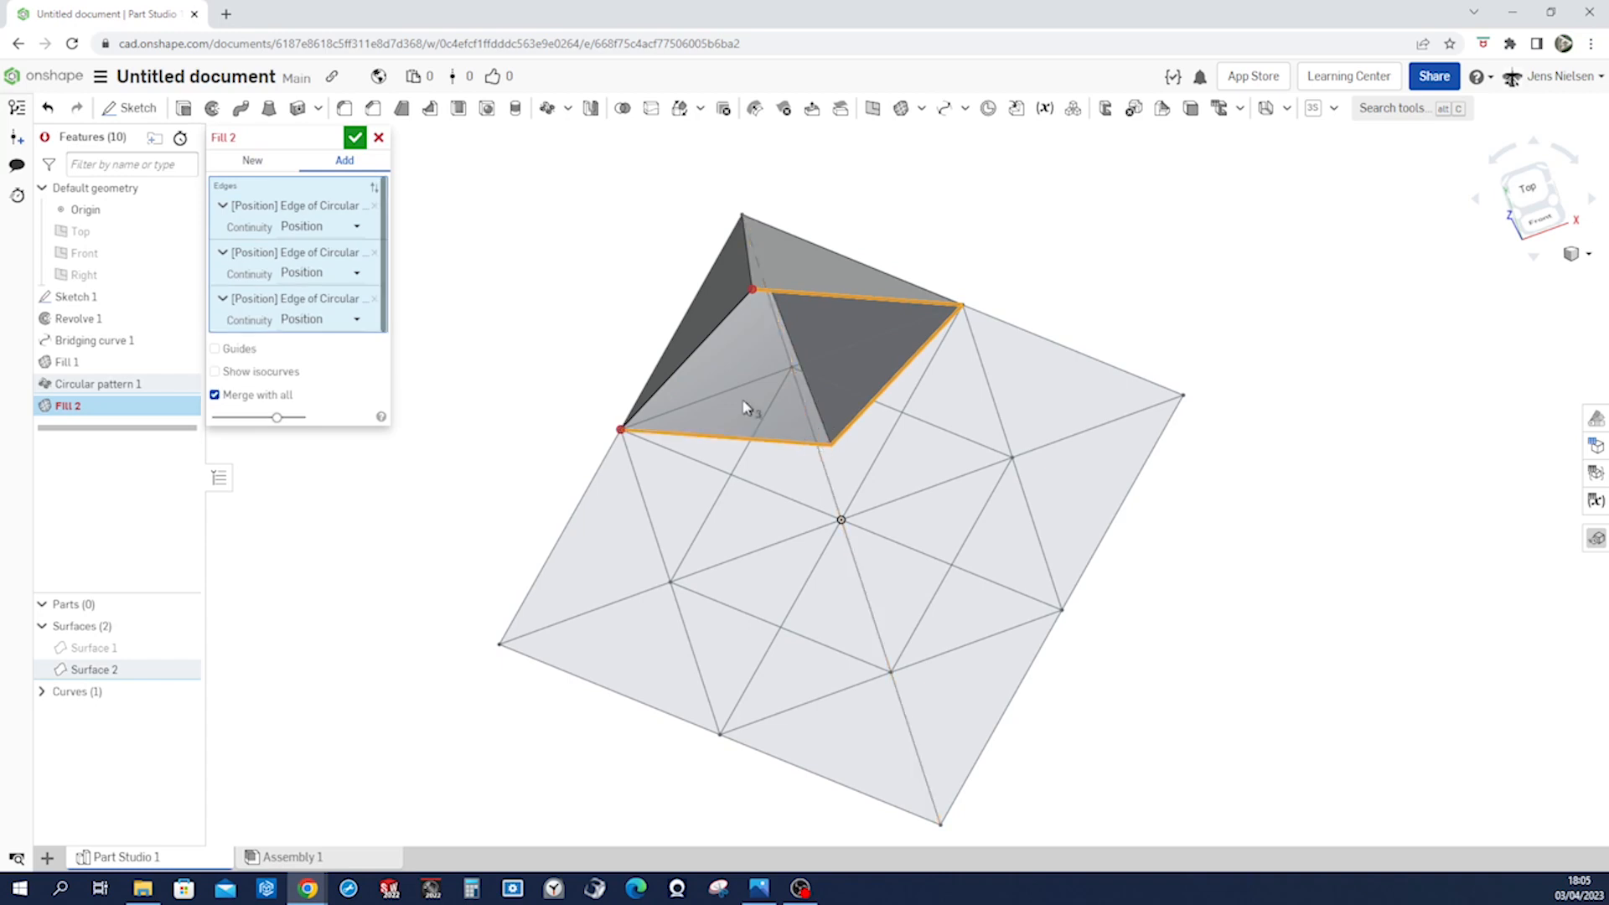
pyautogui.click(702, 353)
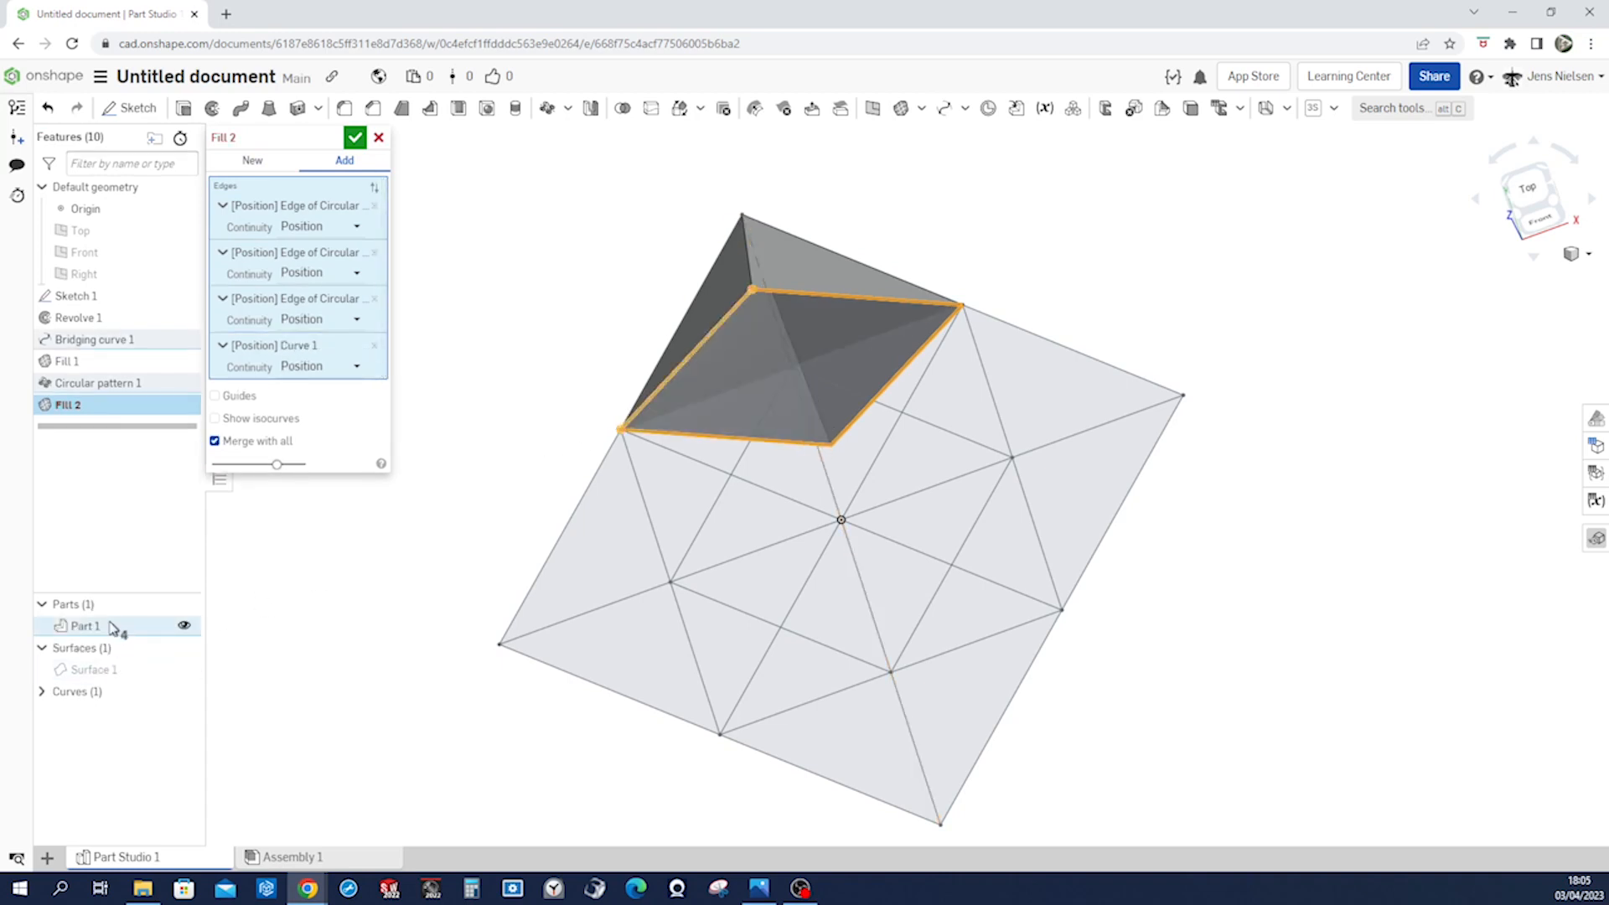
pyautogui.click(356, 137)
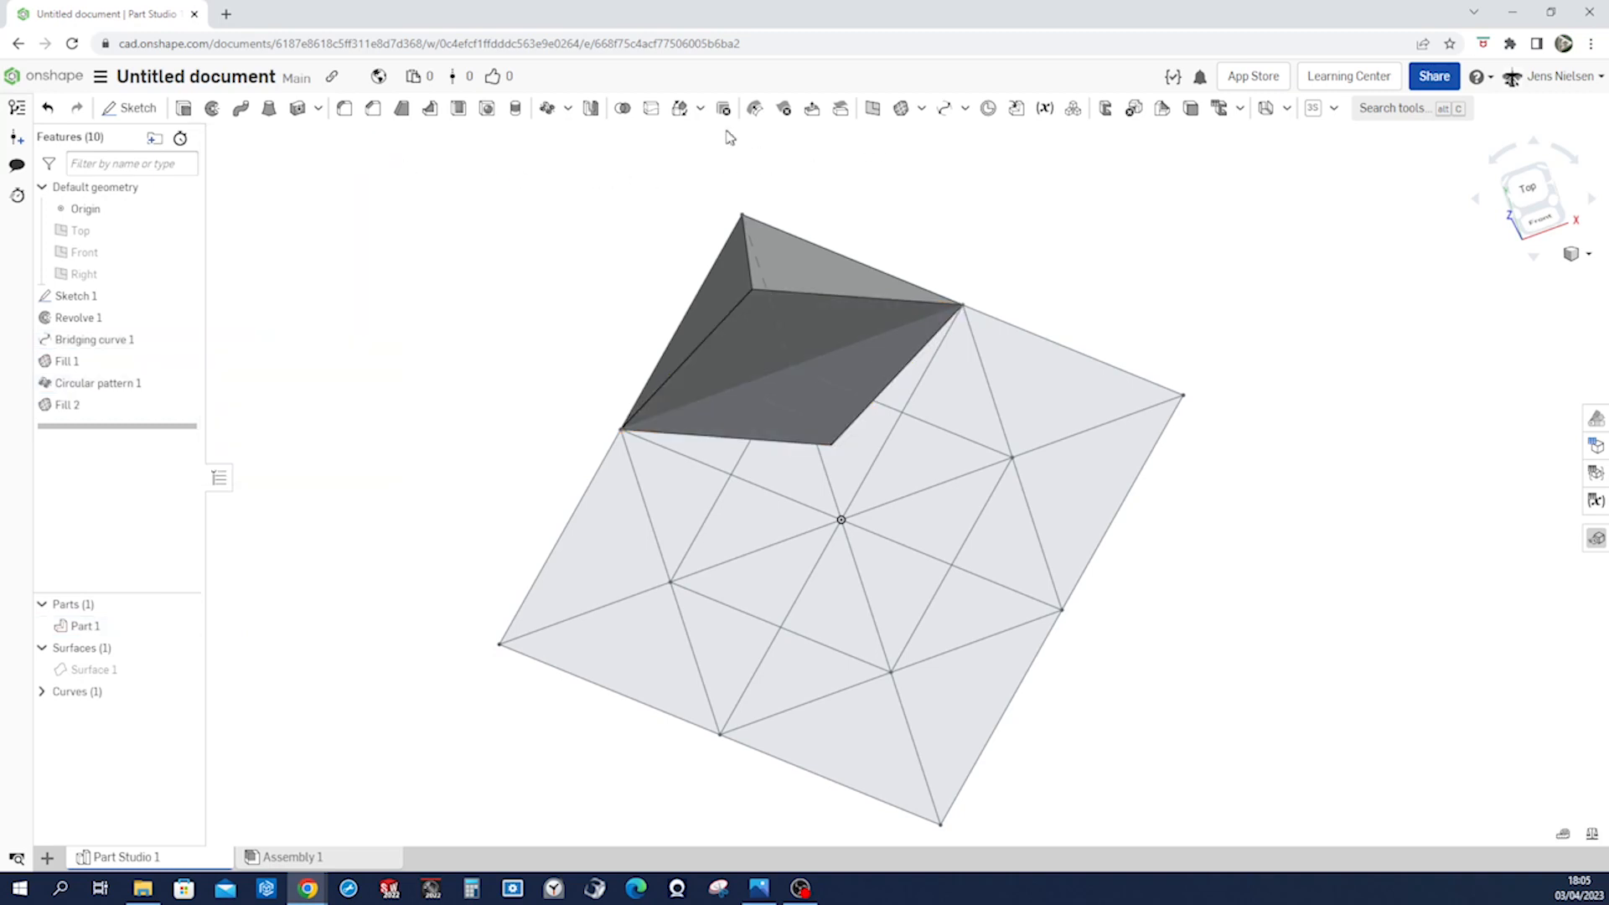
# - Mirror the pyramid part across its filled base face, adding the copy to form an octahedron
pyautogui.click(591, 118)
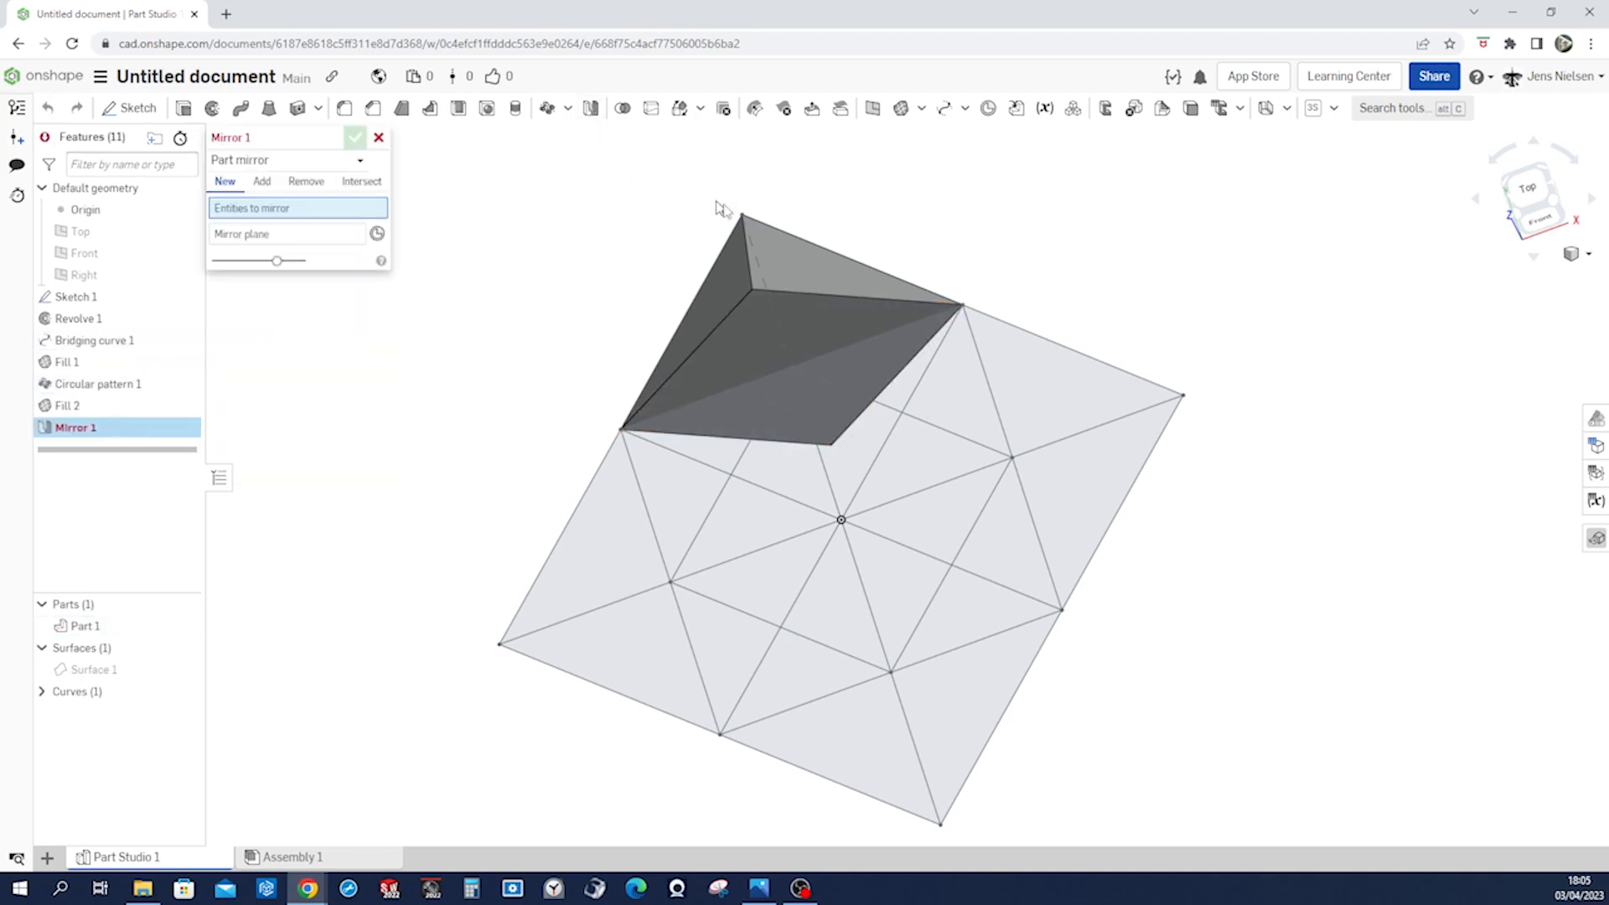
pyautogui.click(774, 248)
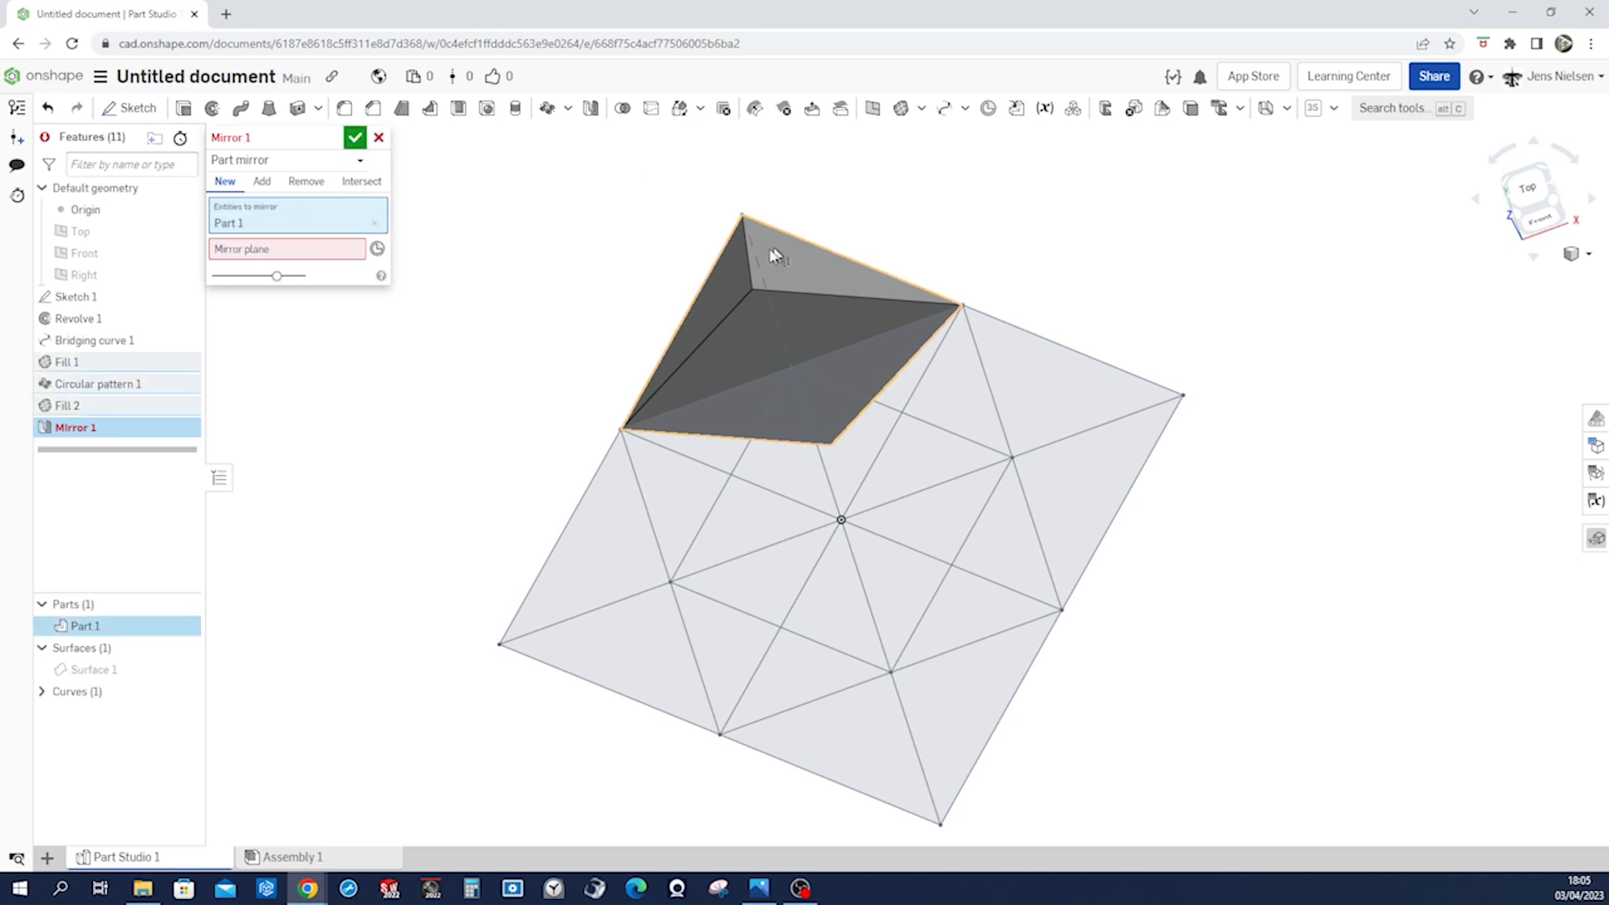
pyautogui.click(730, 348)
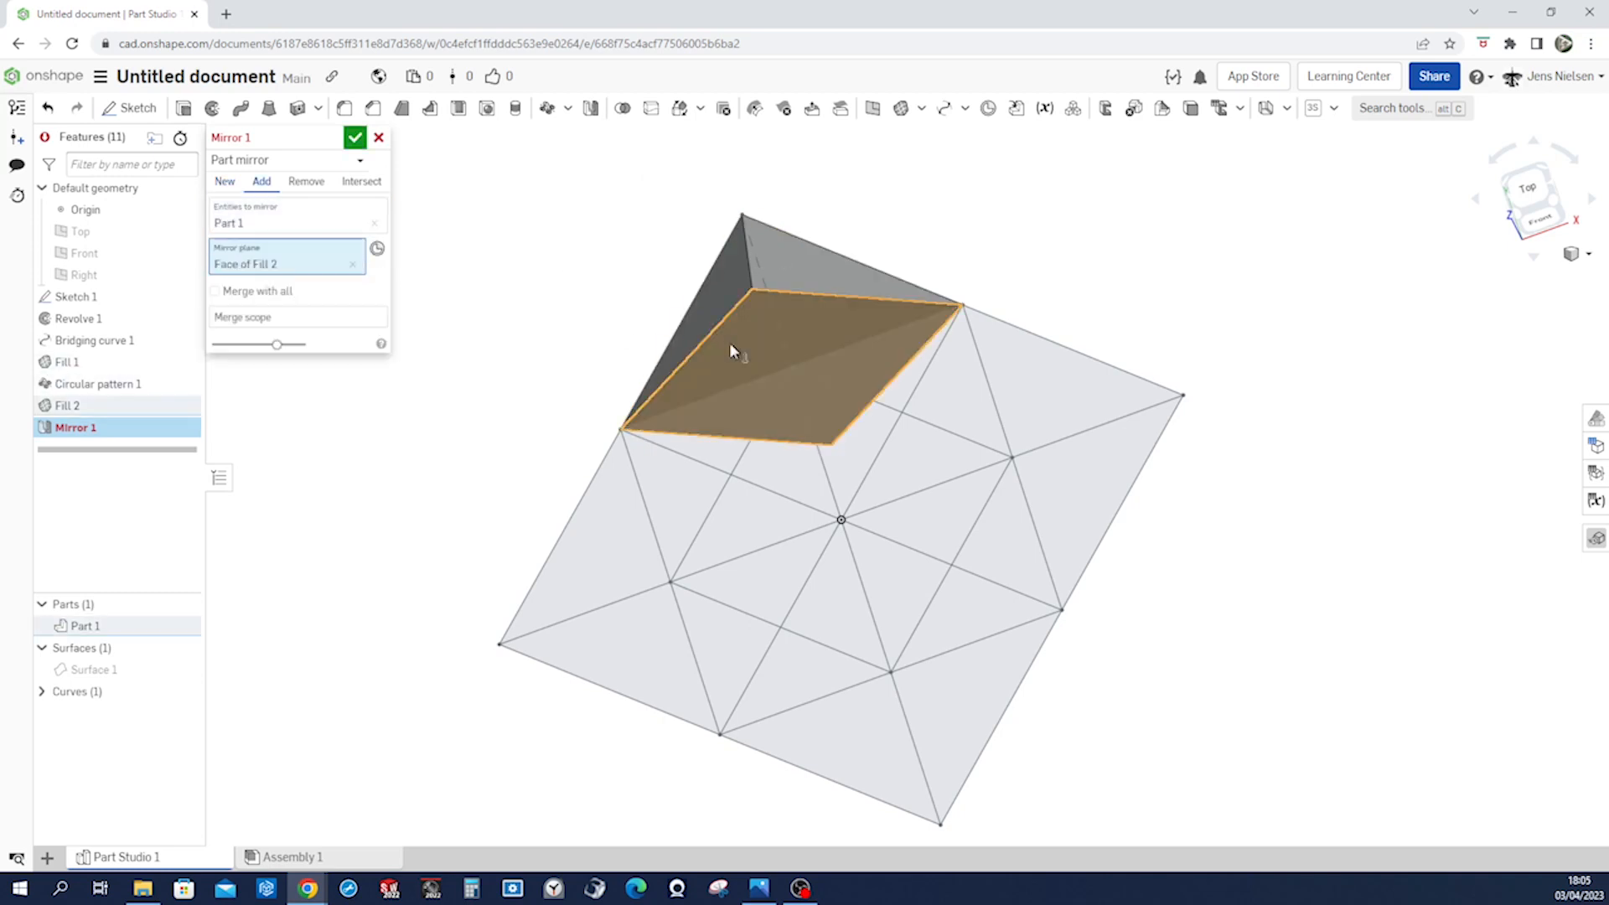
pyautogui.click(356, 138)
# - Circular-pattern the octahedron as 4 new parts equally spaced over 360 degrees around the diamond's horizontal diagonal
pyautogui.moveTo(575, 197); pyautogui.dragTo(922, 488, button='right')
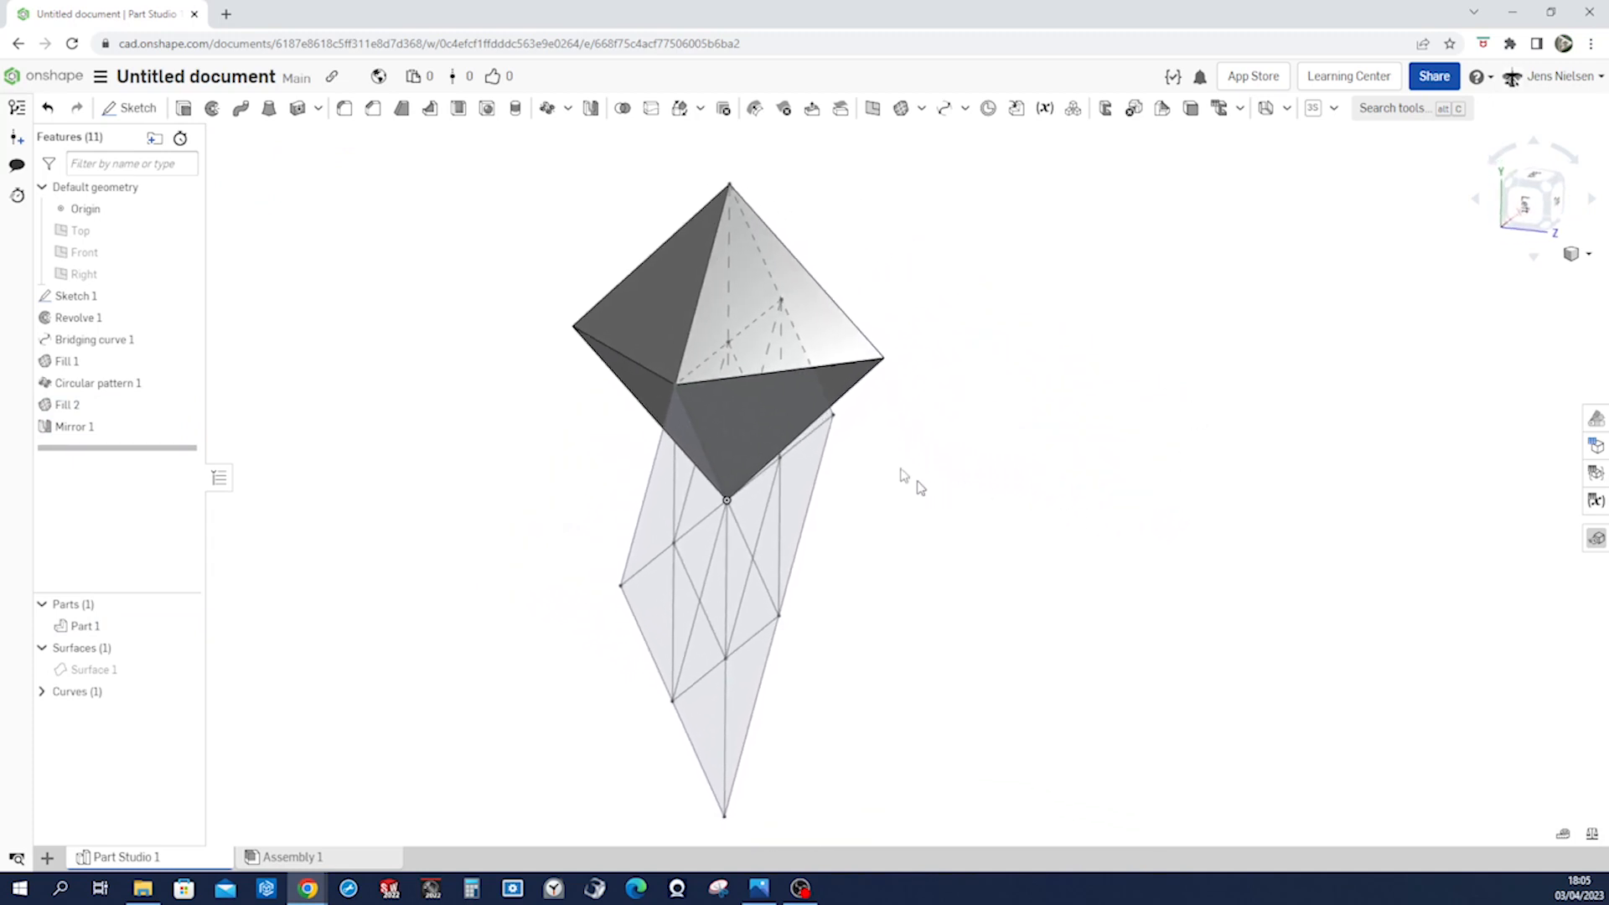
pyautogui.click(547, 108)
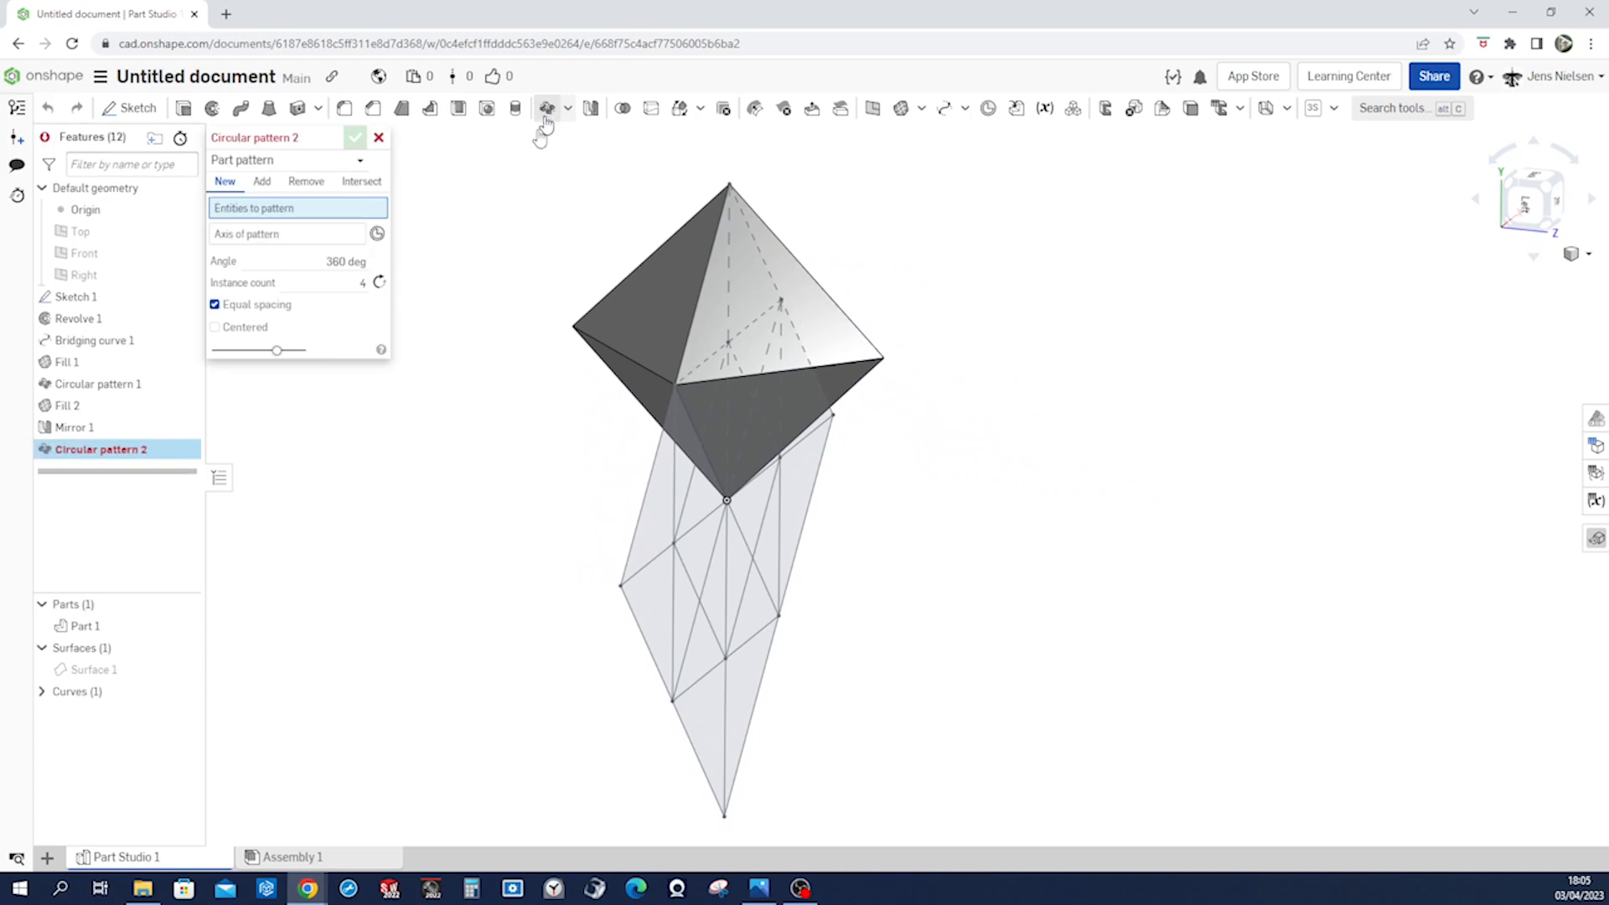
pyautogui.click(724, 335)
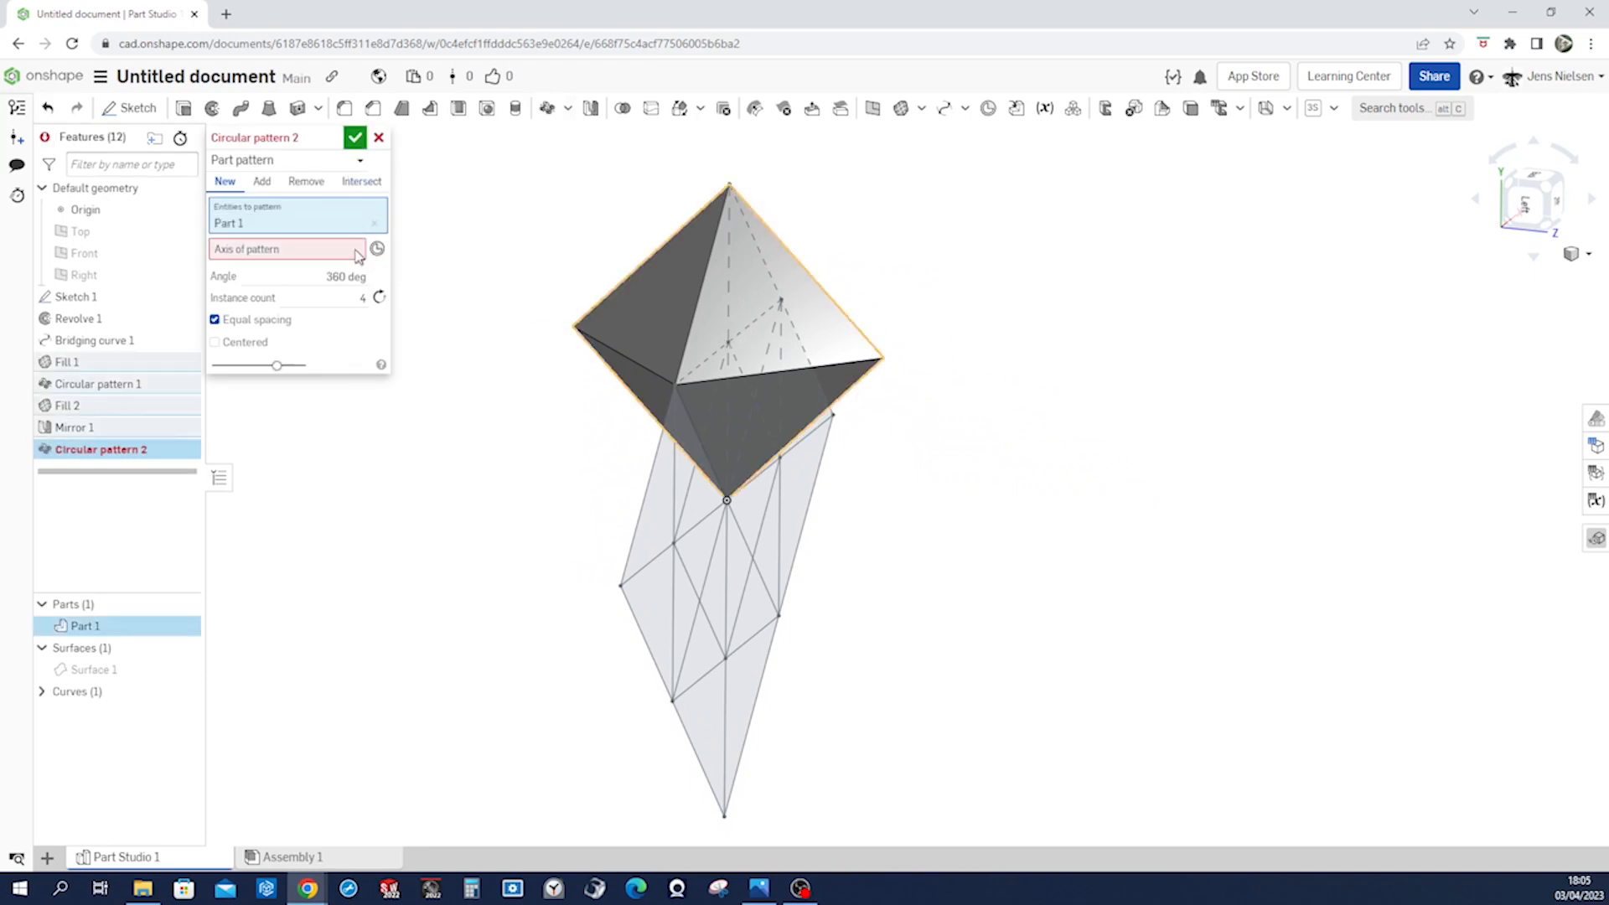
pyautogui.click(691, 536)
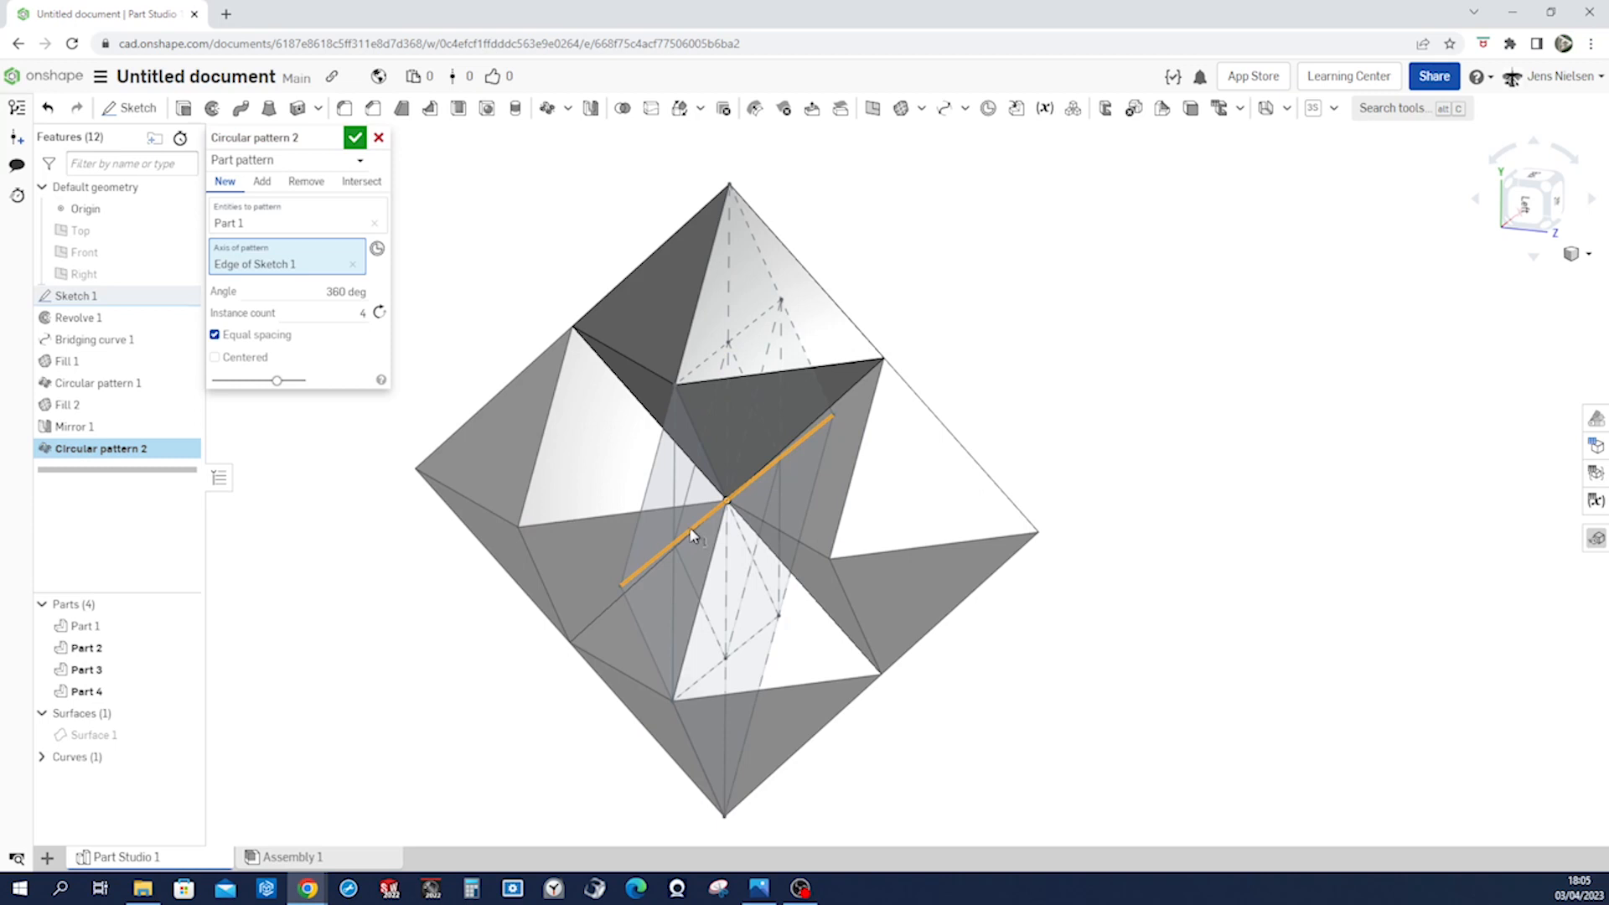
pyautogui.click(355, 137)
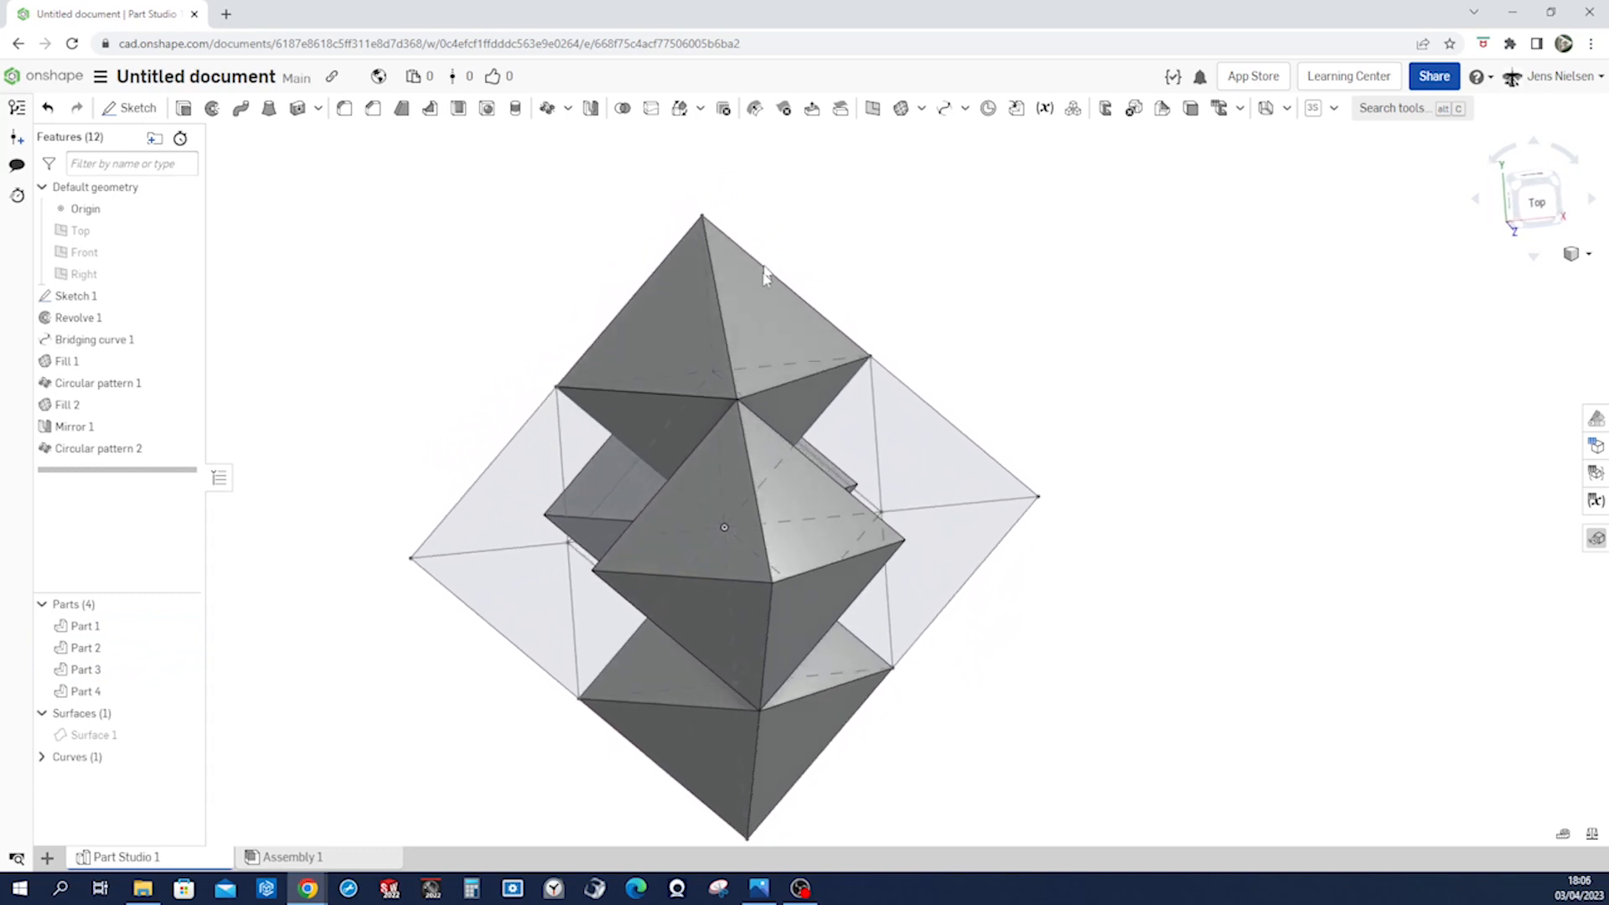
# - Set up a new circular pattern of the octahedron above the sketch plane around the diamond's vertical diagonal
pyautogui.click(548, 107)
pyautogui.click(679, 538)
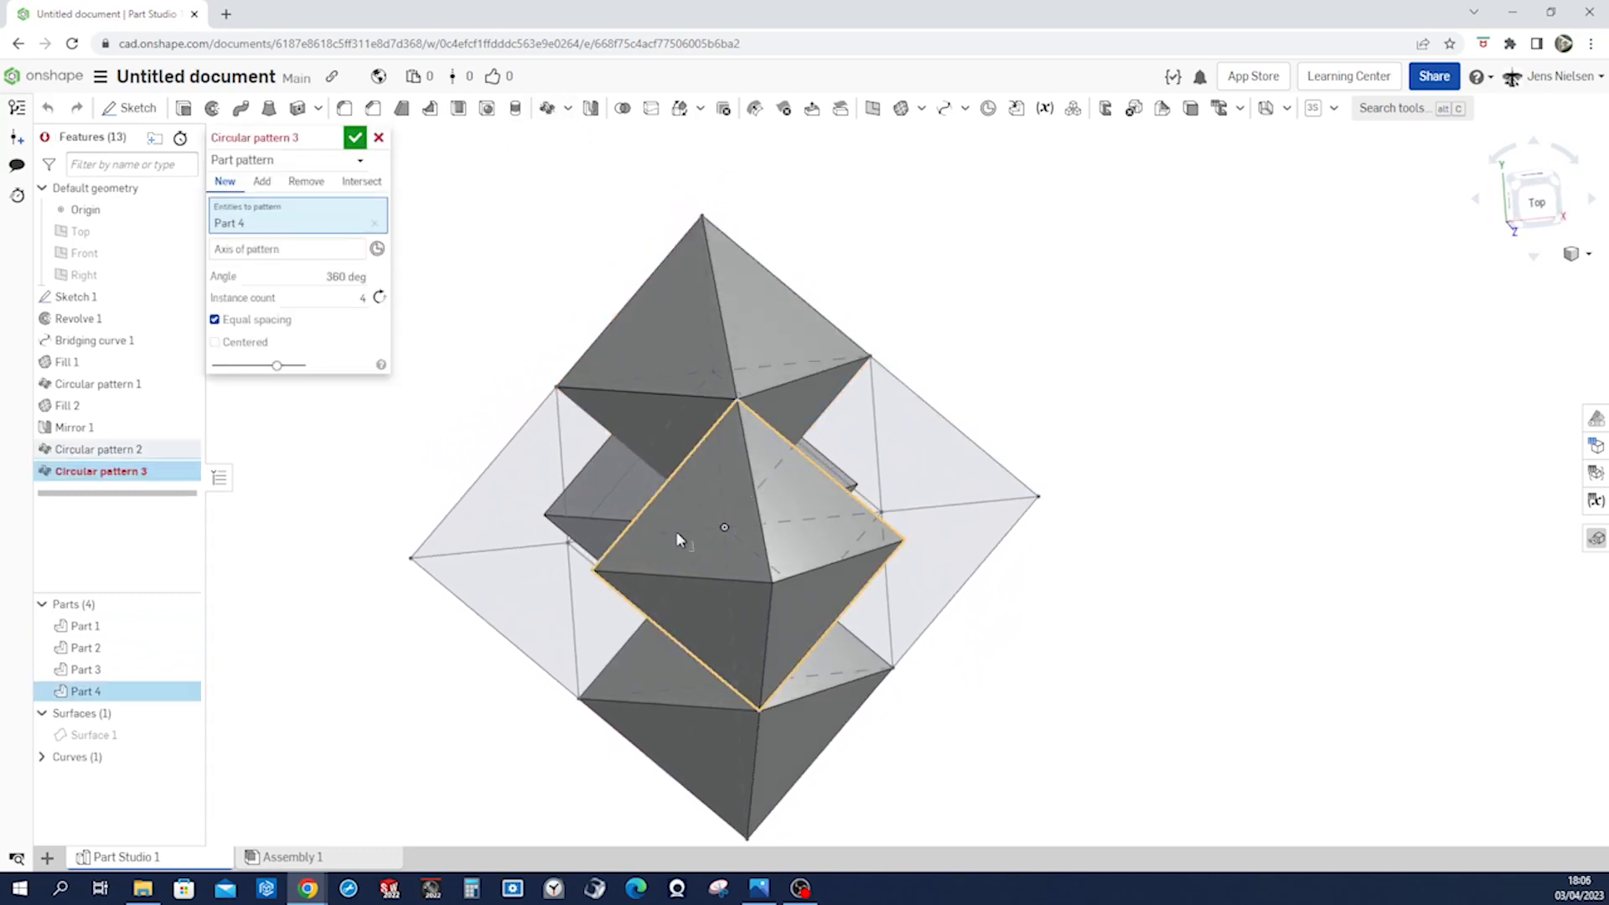
pyautogui.click(323, 249)
pyautogui.moveTo(503, 453); pyautogui.dragTo(541, 573, button='right')
pyautogui.click(503, 553)
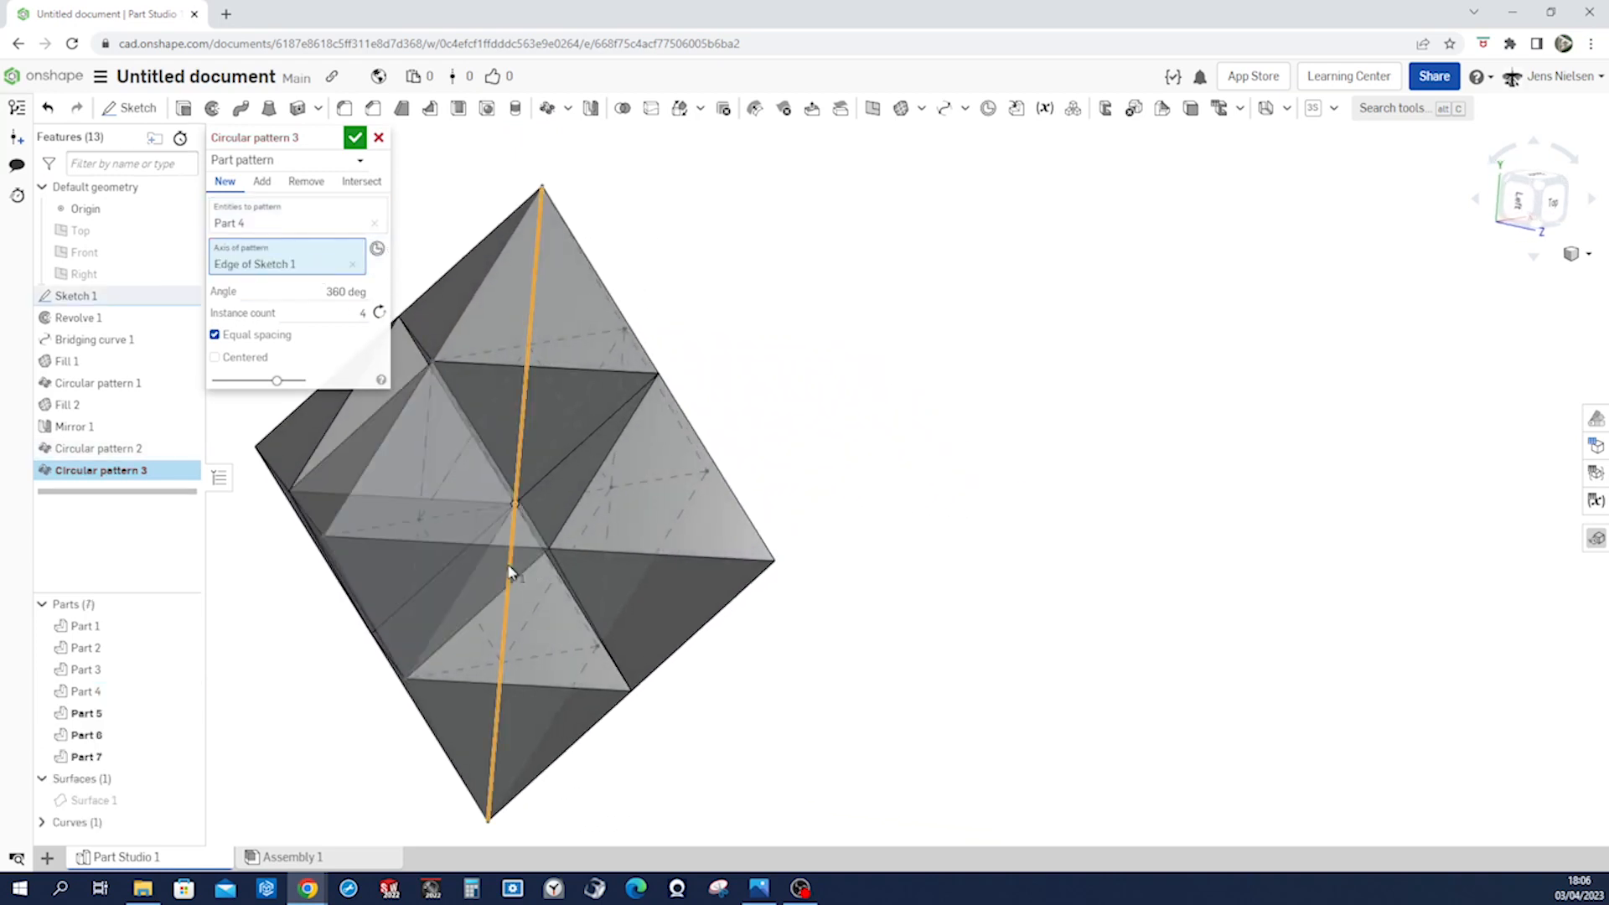
pyautogui.moveTo(737, 478)
pyautogui.mouseDown(button='right')
pyautogui.moveTo(737, 439)
pyautogui.moveTo(536, 385)
pyautogui.mouseUp(button='right')
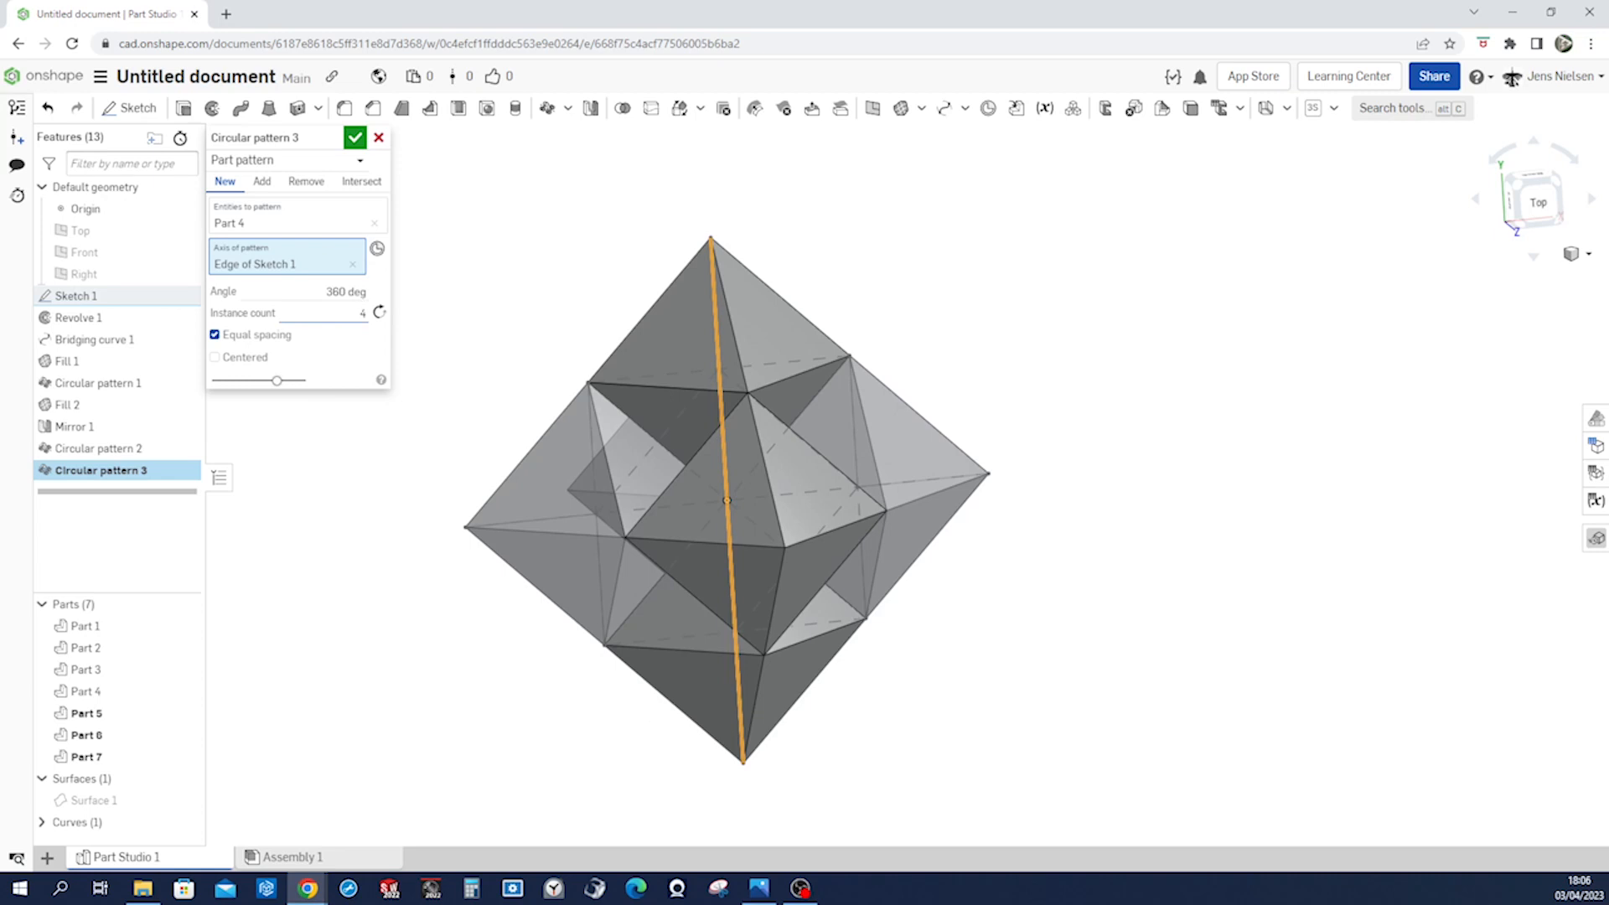
# - Finish the octahedron's circular pattern with 3 instances at 90 degrees each, without equal spacing and centered on the original
pyautogui.click(361, 312)
pyautogui.write('3')
pyautogui.click(345, 290)
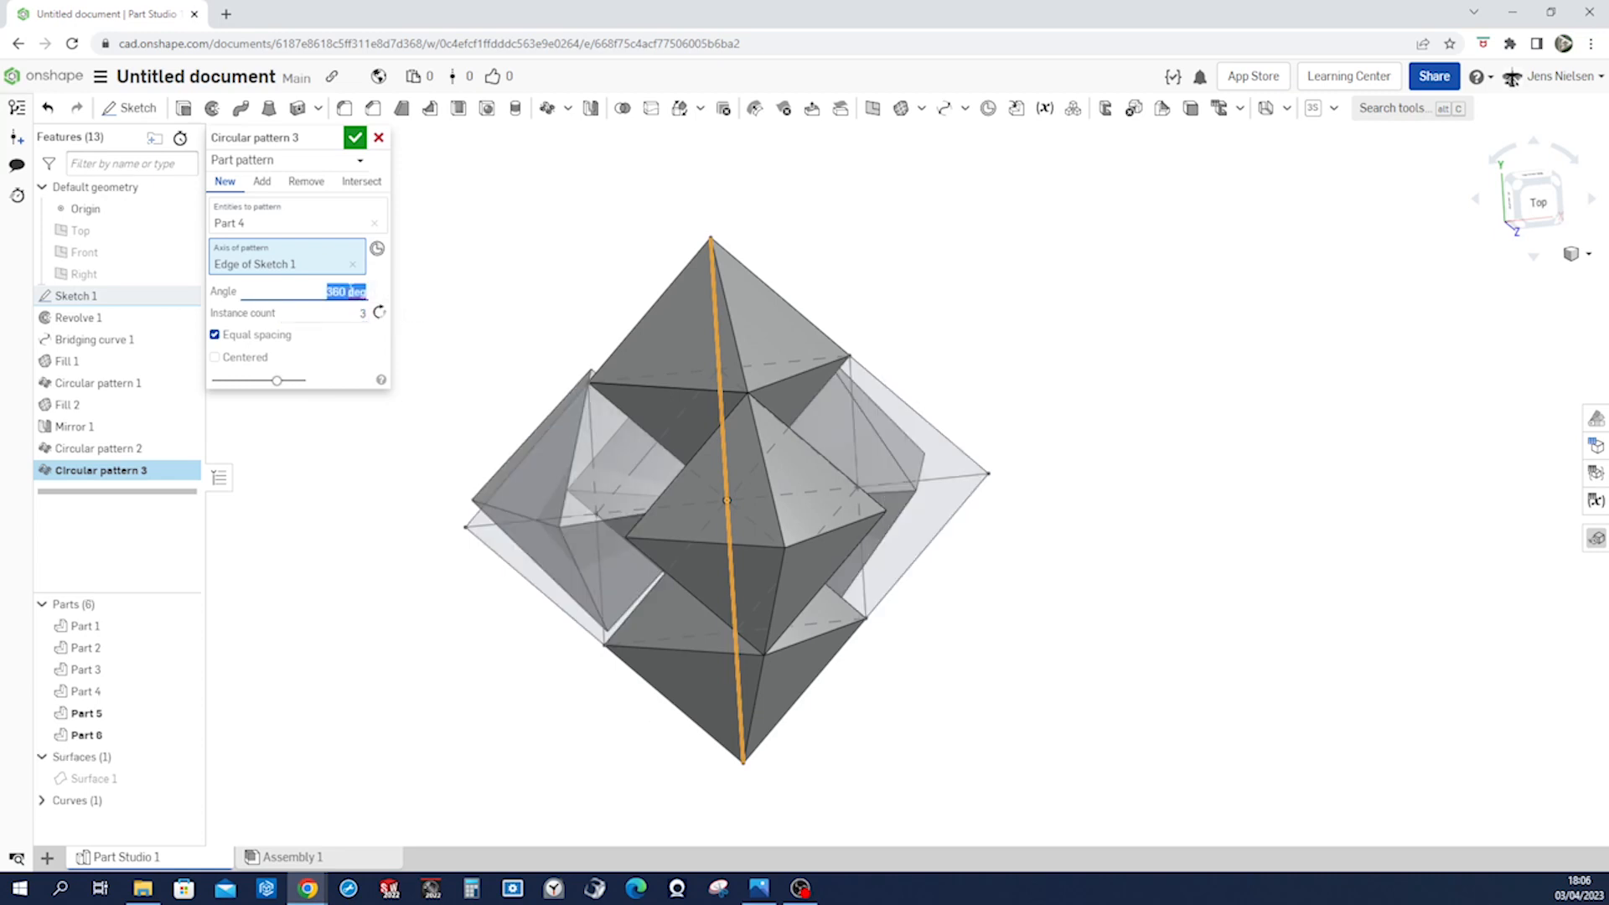
pyautogui.write('90')
pyautogui.press('Tab')
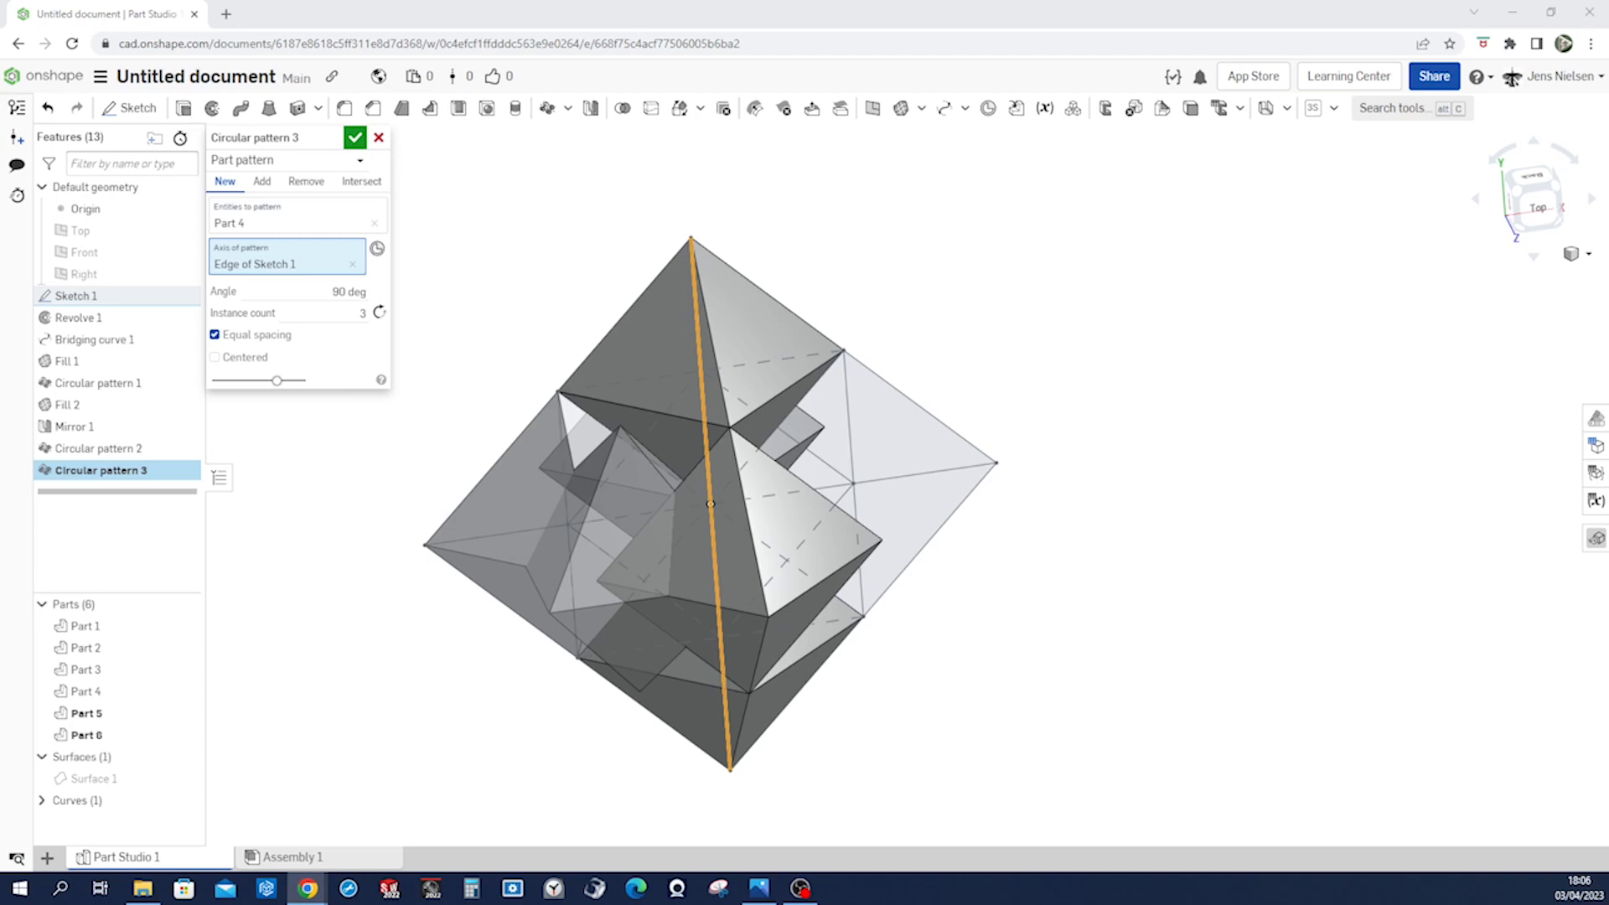
pyautogui.click(214, 335)
pyautogui.click(215, 357)
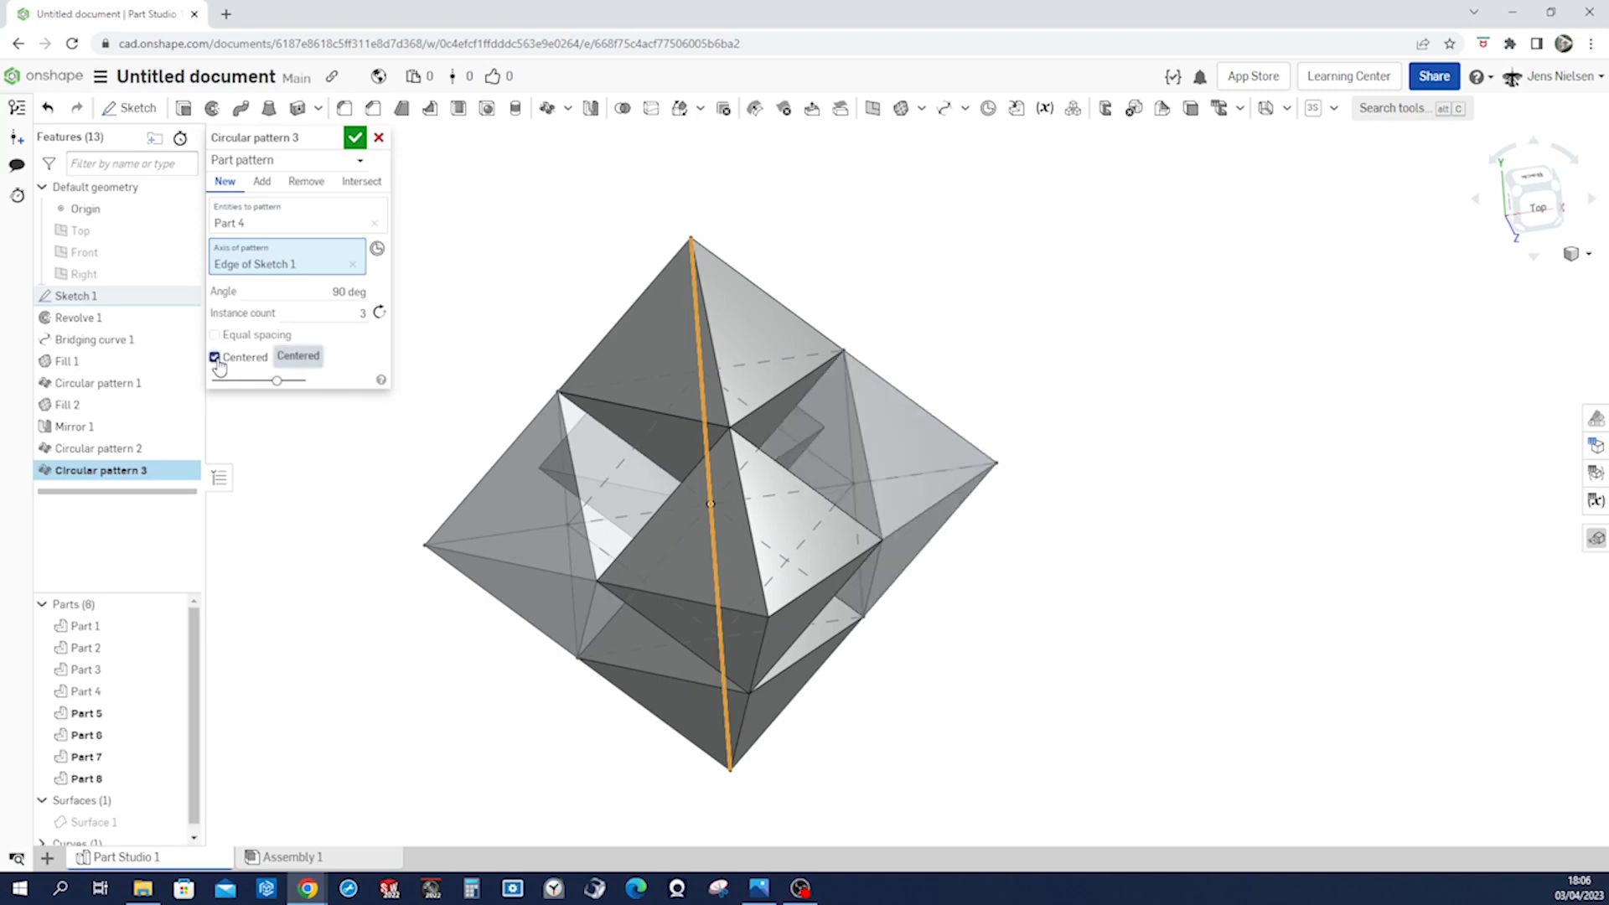
pyautogui.moveTo(360, 452); pyautogui.dragTo(735, 551, button='right')
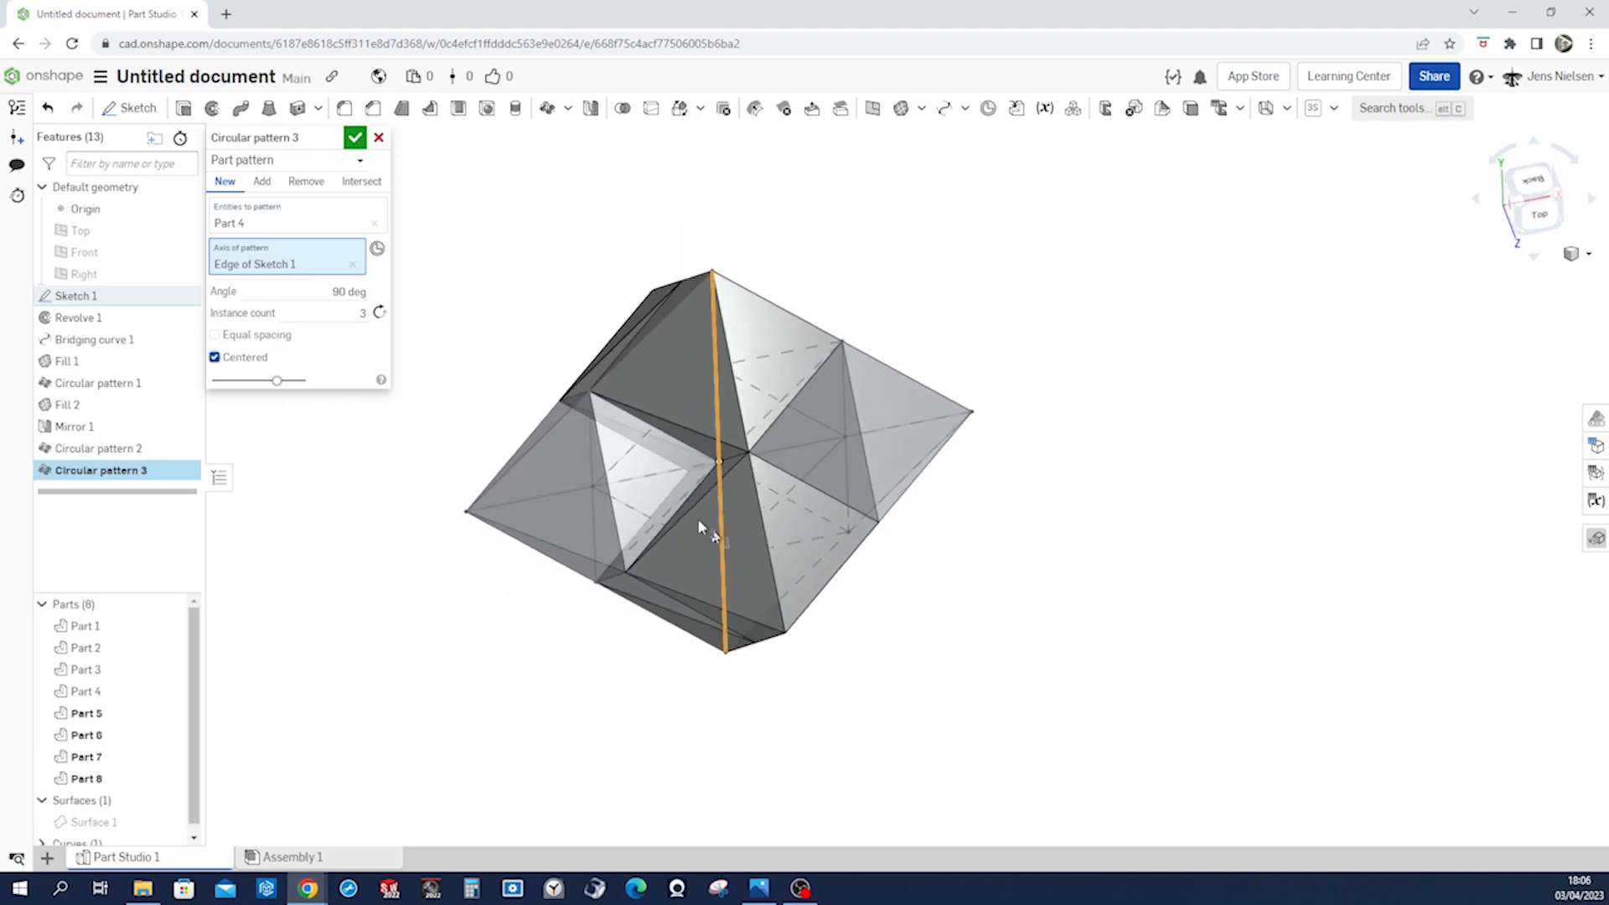
pyautogui.click(356, 137)
# - Group all eight octahedron parts into one open composite part
pyautogui.moveTo(442, 225); pyautogui.dragTo(1061, 223, button='right')
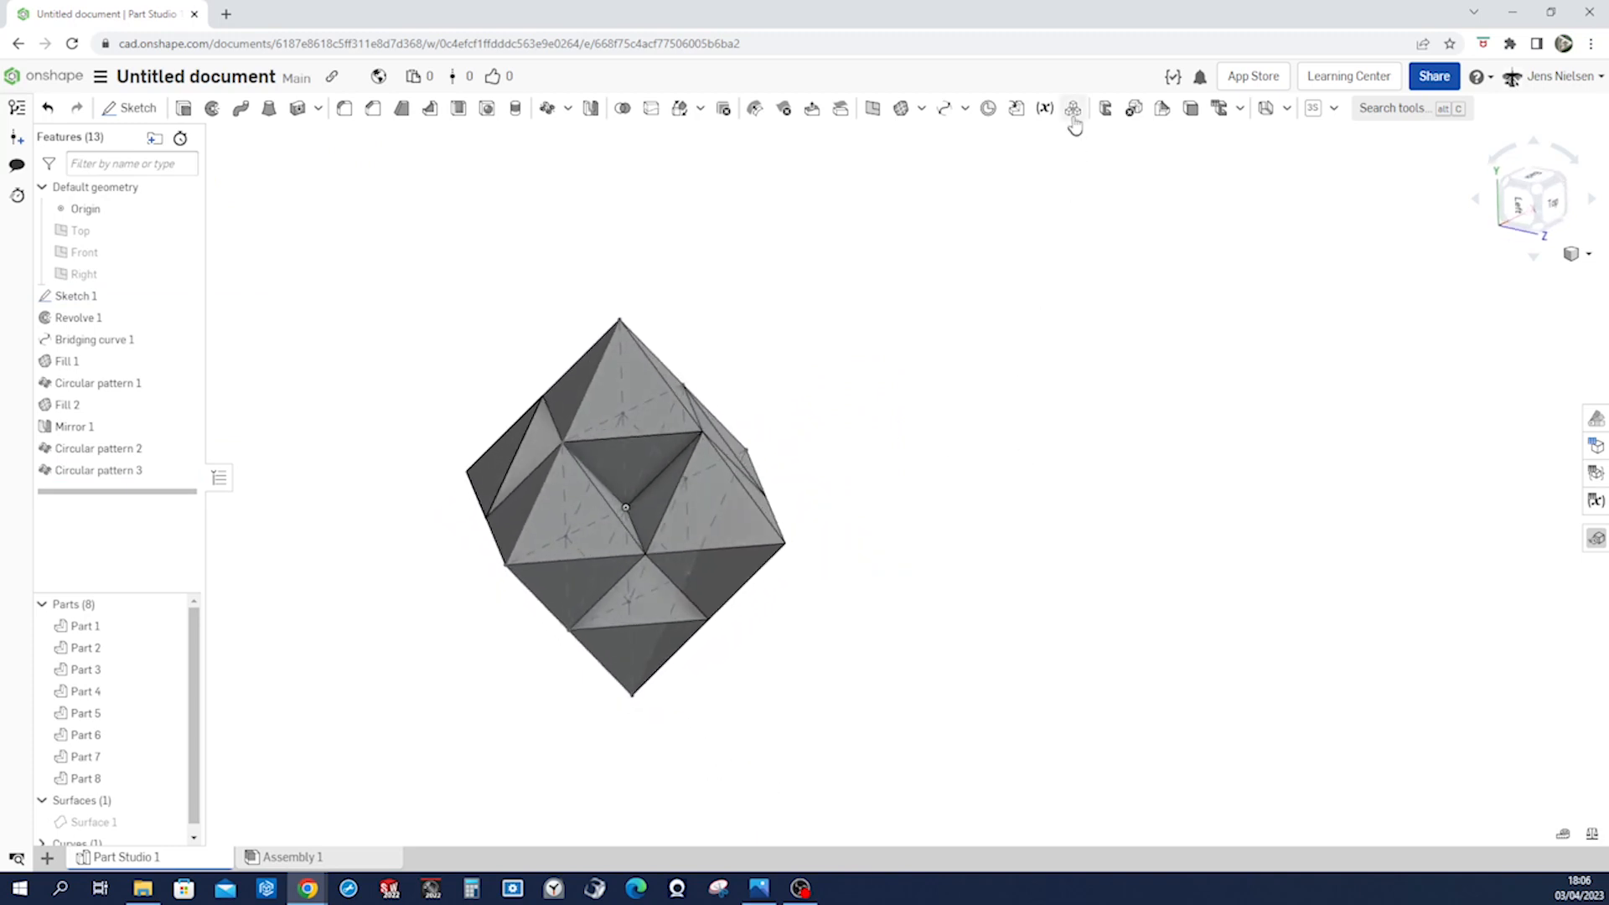
pyautogui.click(1073, 108)
pyautogui.press('f')
pyautogui.moveTo(550, 255); pyautogui.dragTo(997, 689)
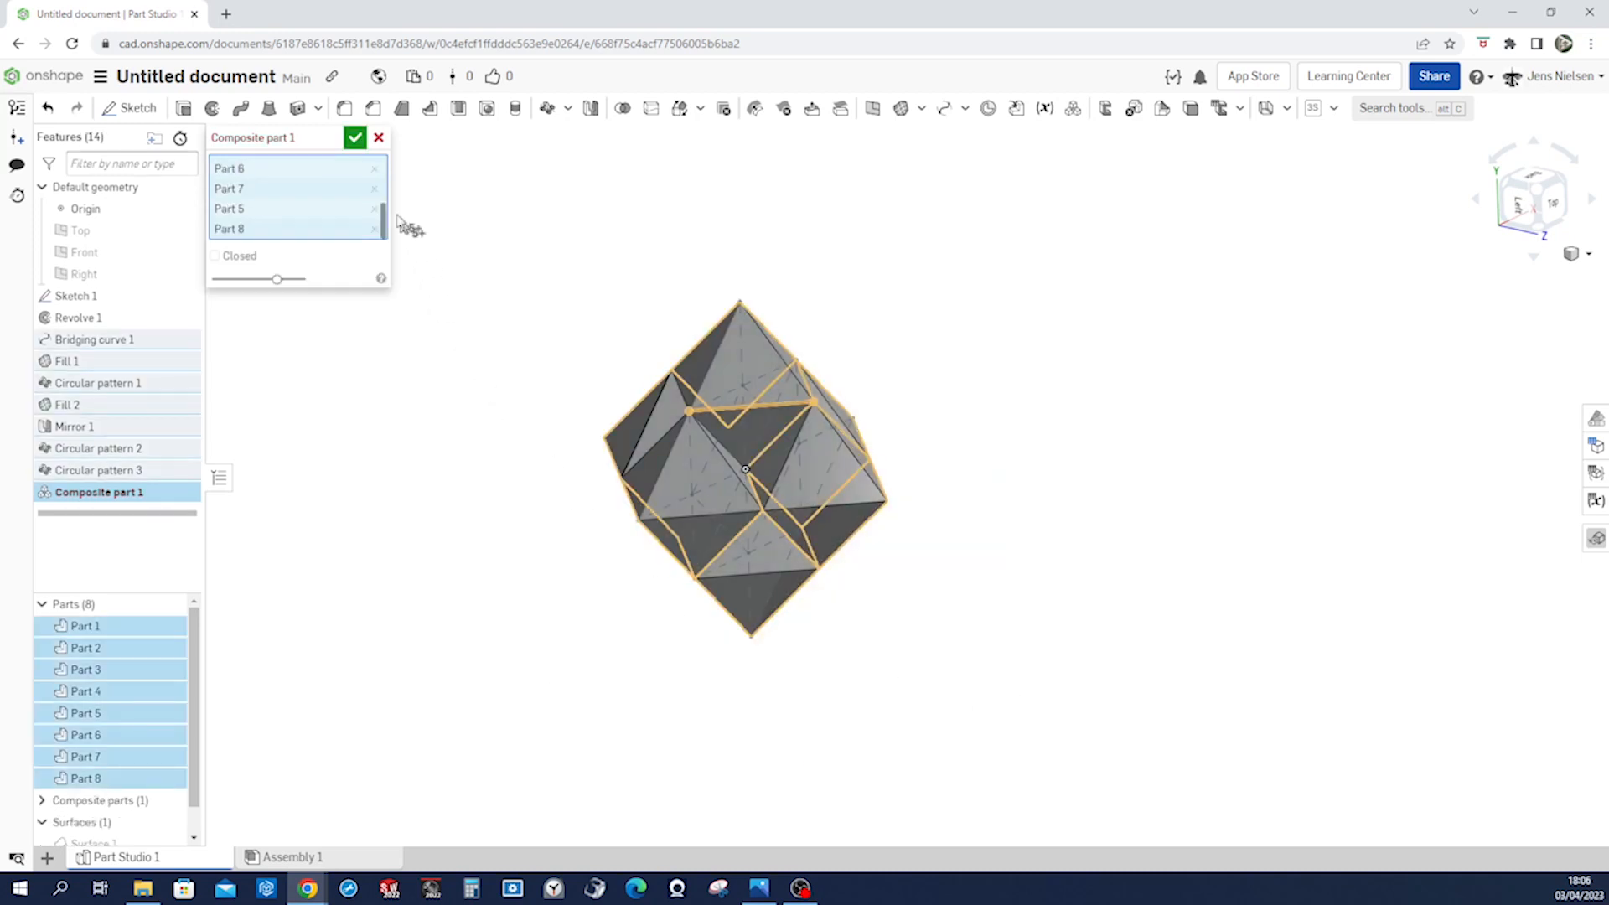
pyautogui.click(353, 141)
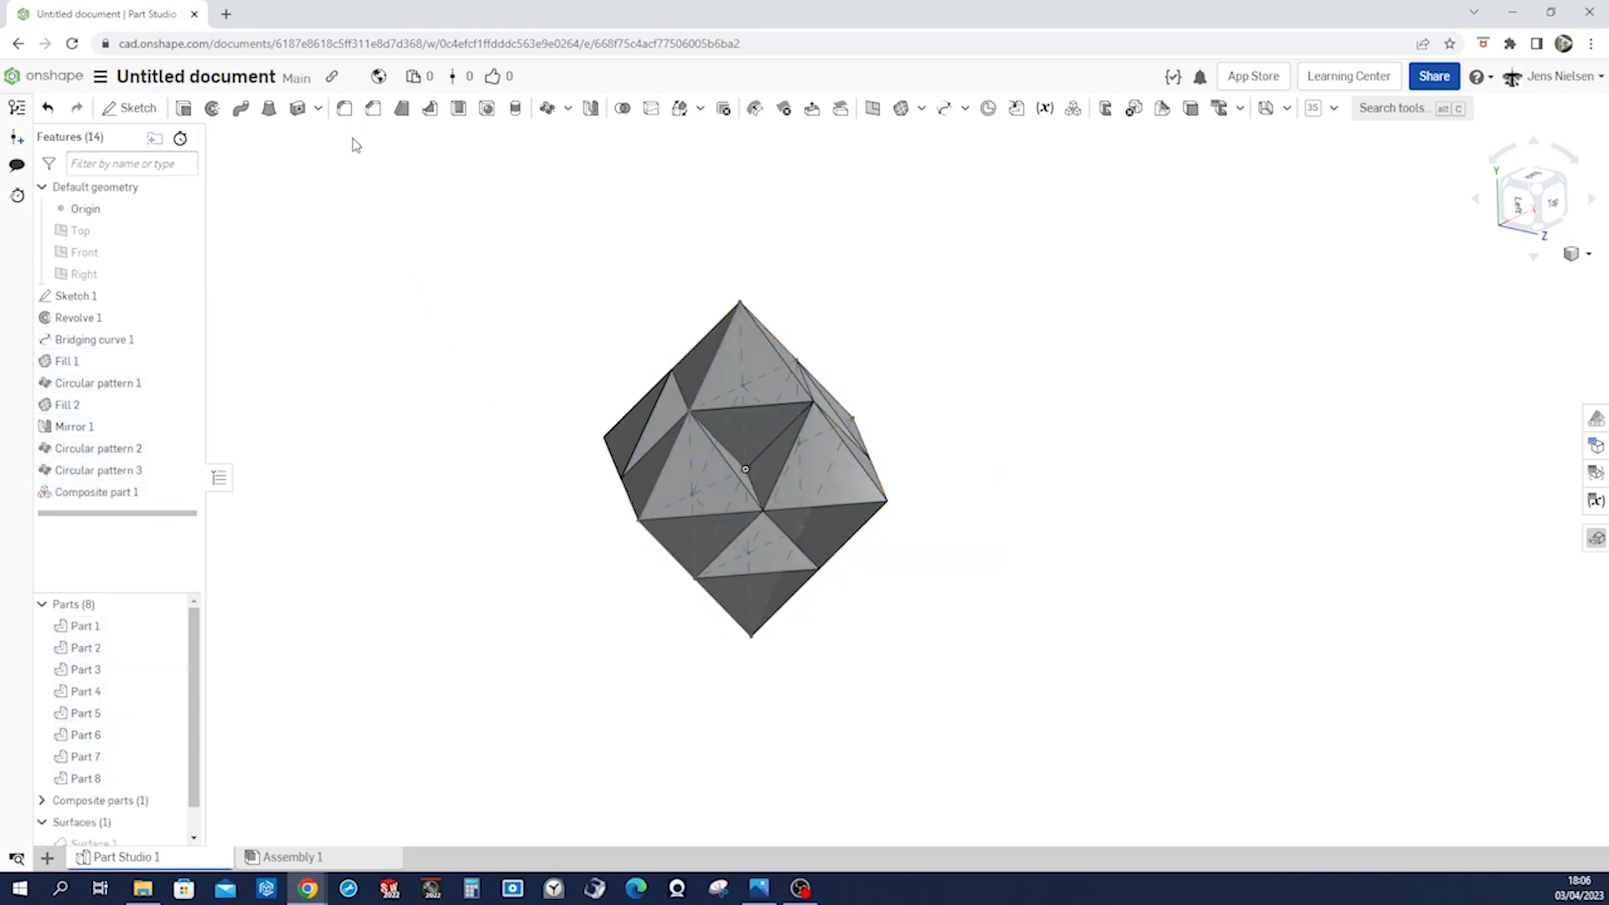
# - Change the composite part's appearance to a medium green from the colour palette
pyautogui.click(42, 604)
pyautogui.moveTo(284, 595); pyautogui.dragTo(406, 610, button='right')
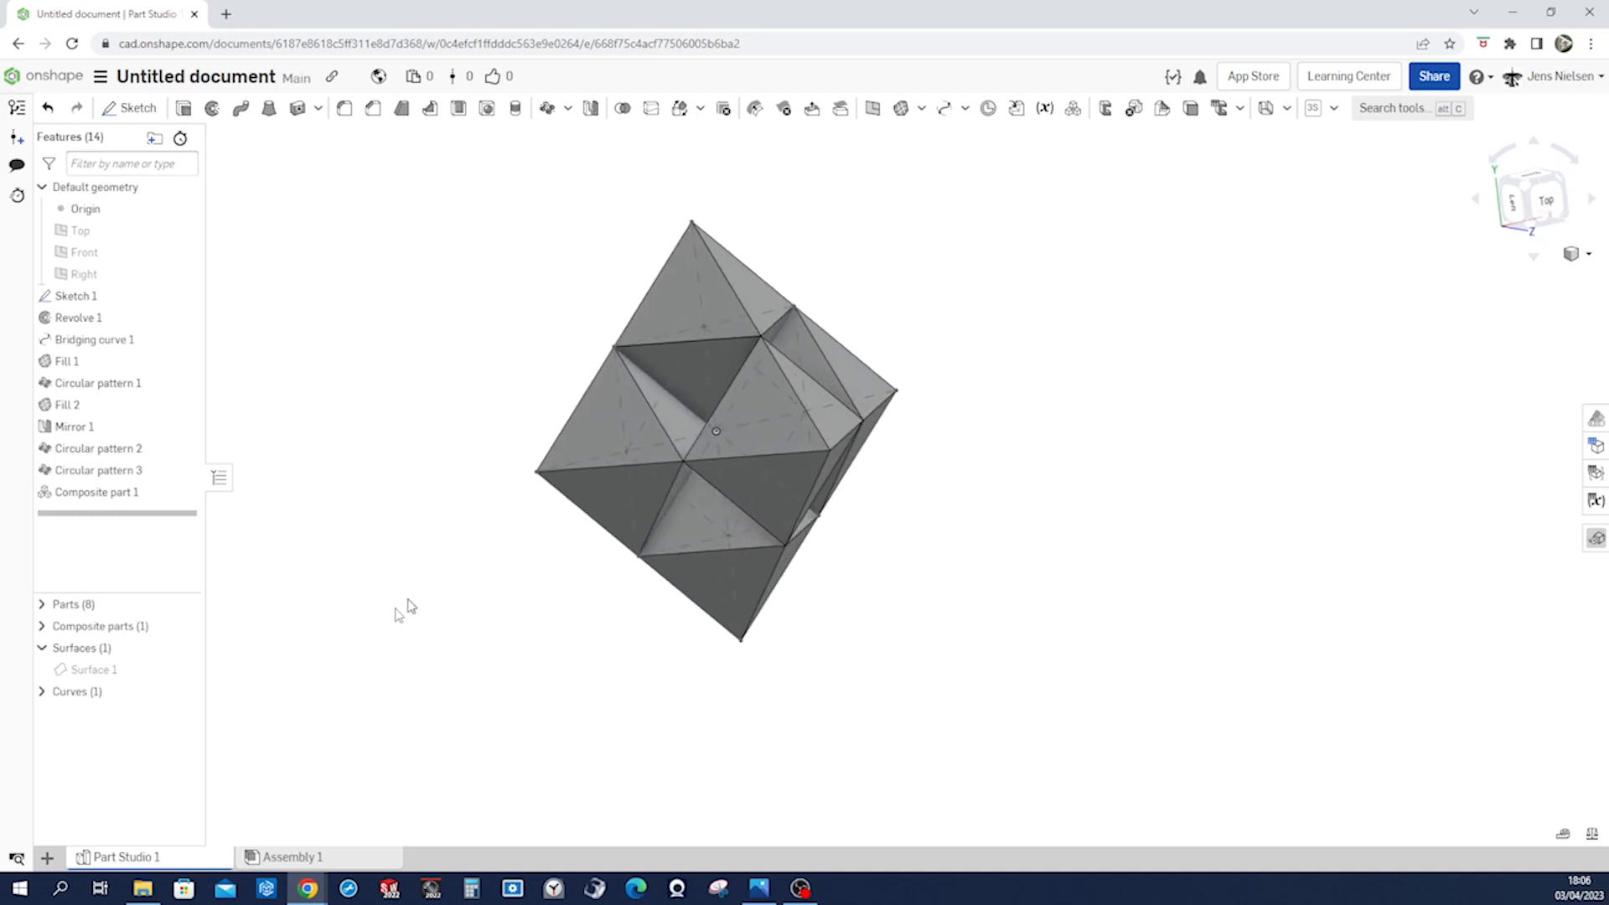
pyautogui.click(44, 627)
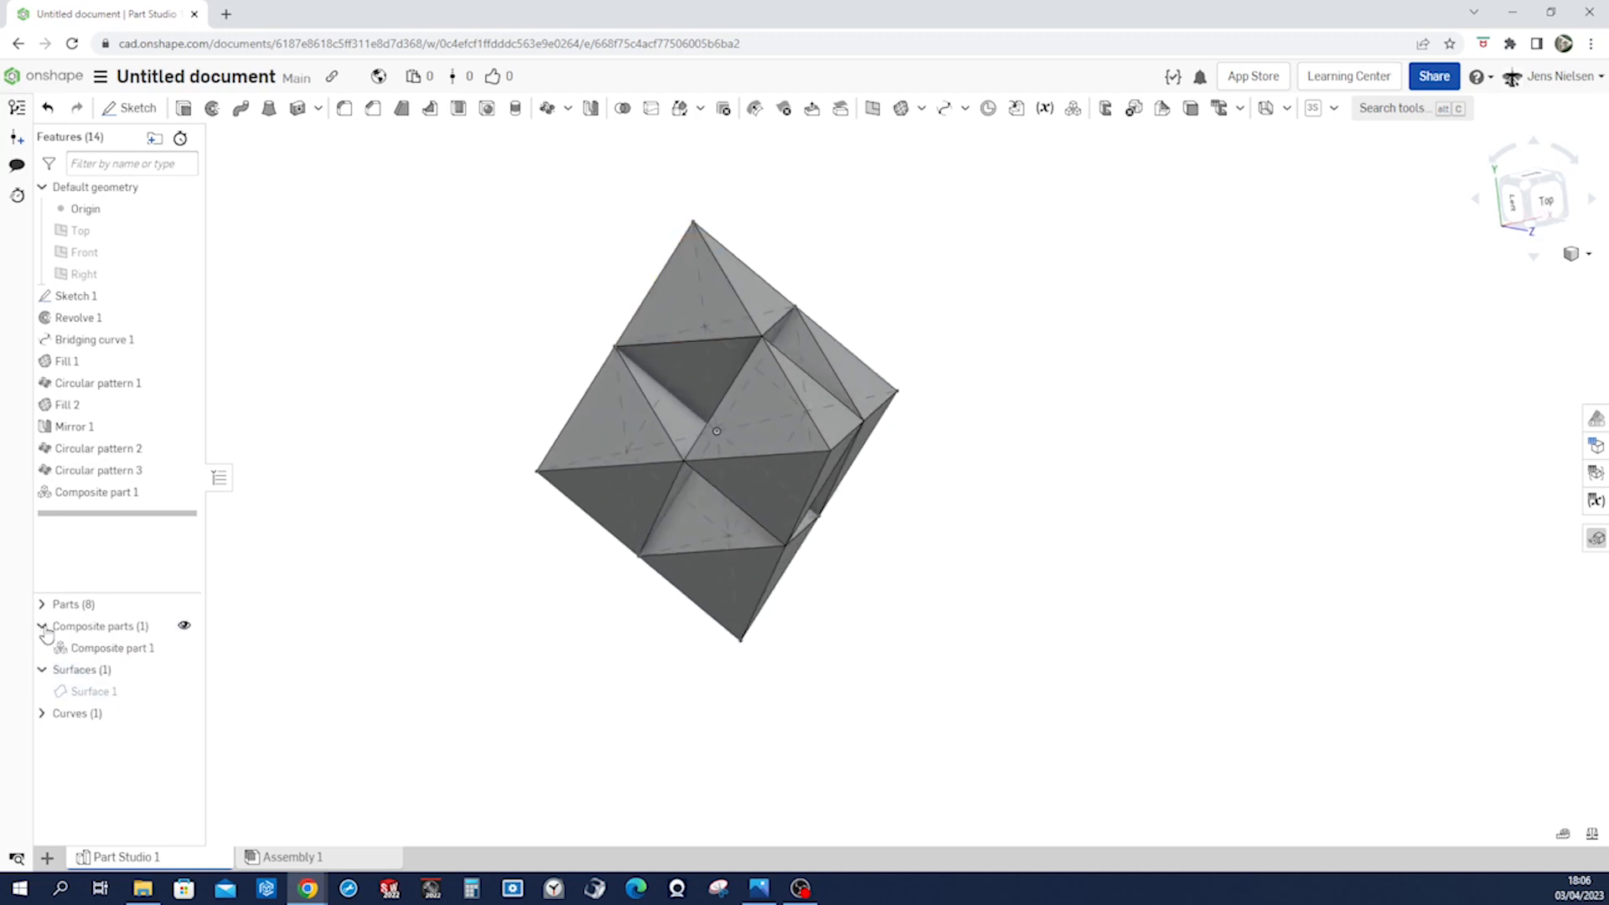
pyautogui.rightClick(124, 649)
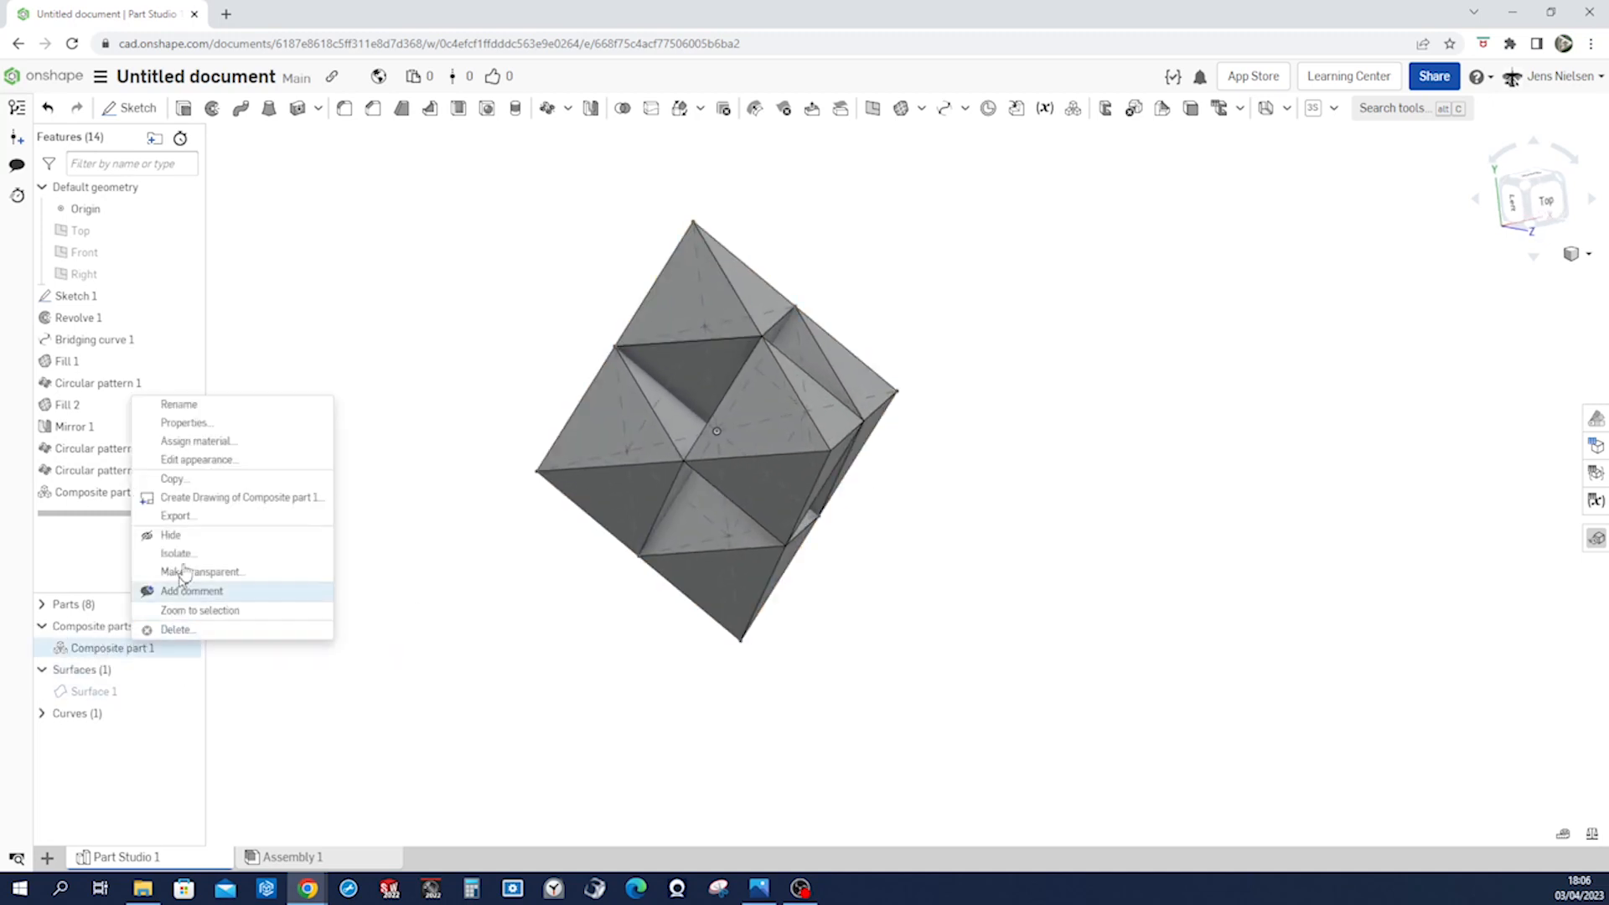
pyautogui.click(201, 460)
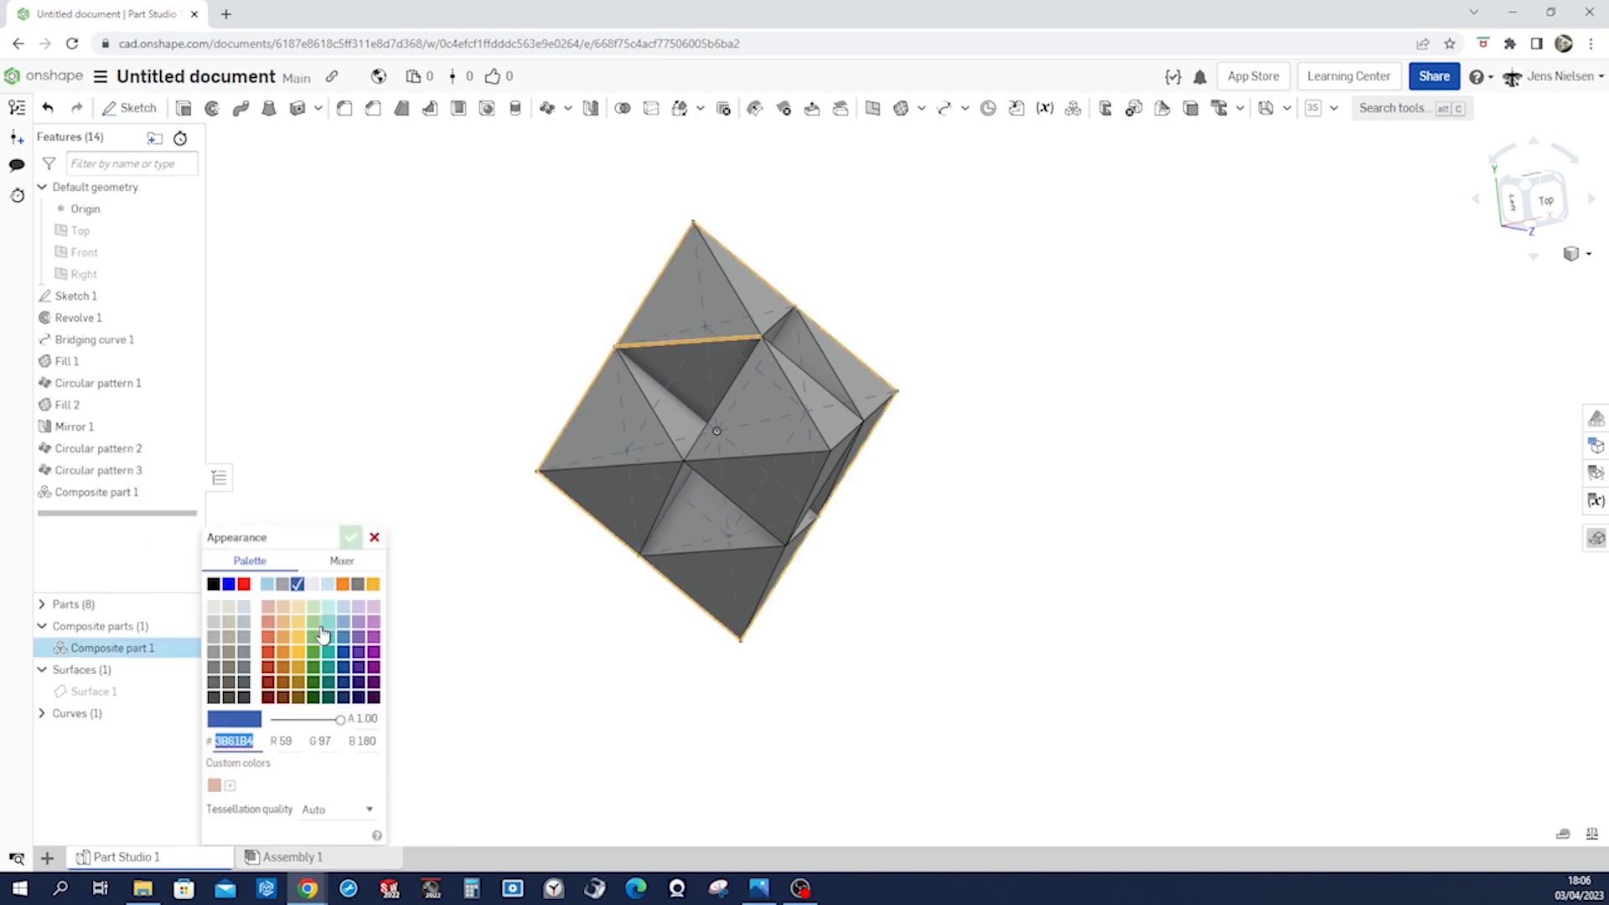
pyautogui.click(314, 638)
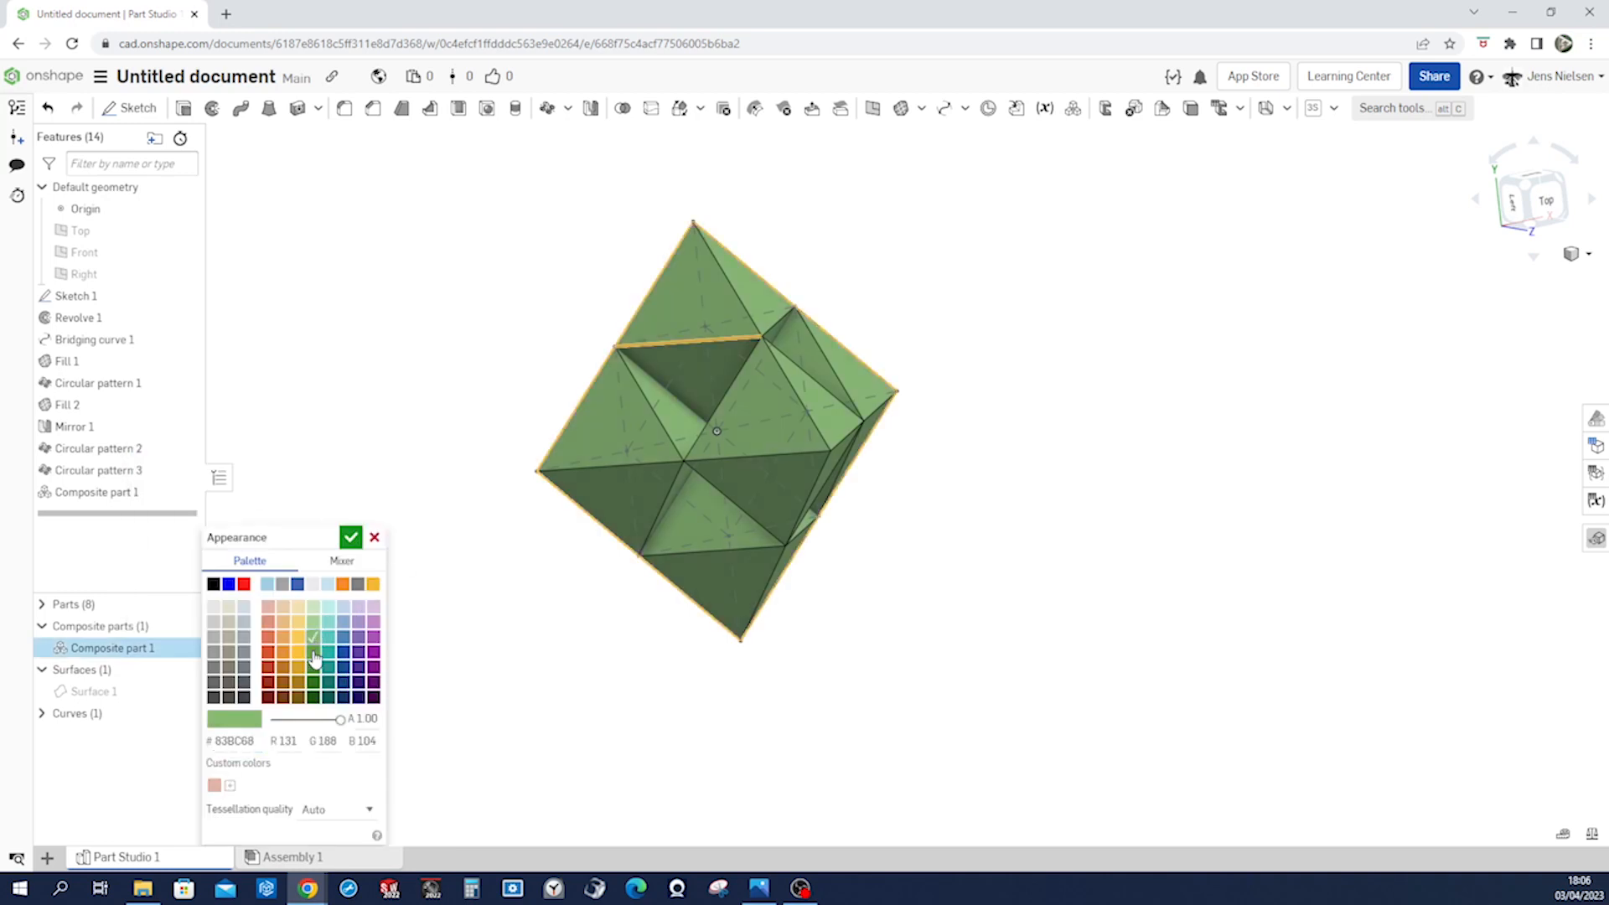
pyautogui.click(314, 659)
pyautogui.click(351, 540)
# - Examine the green composite model in the top, front, right and isometric views
pyautogui.moveTo(1119, 641); pyautogui.dragTo(1122, 642, button='right')
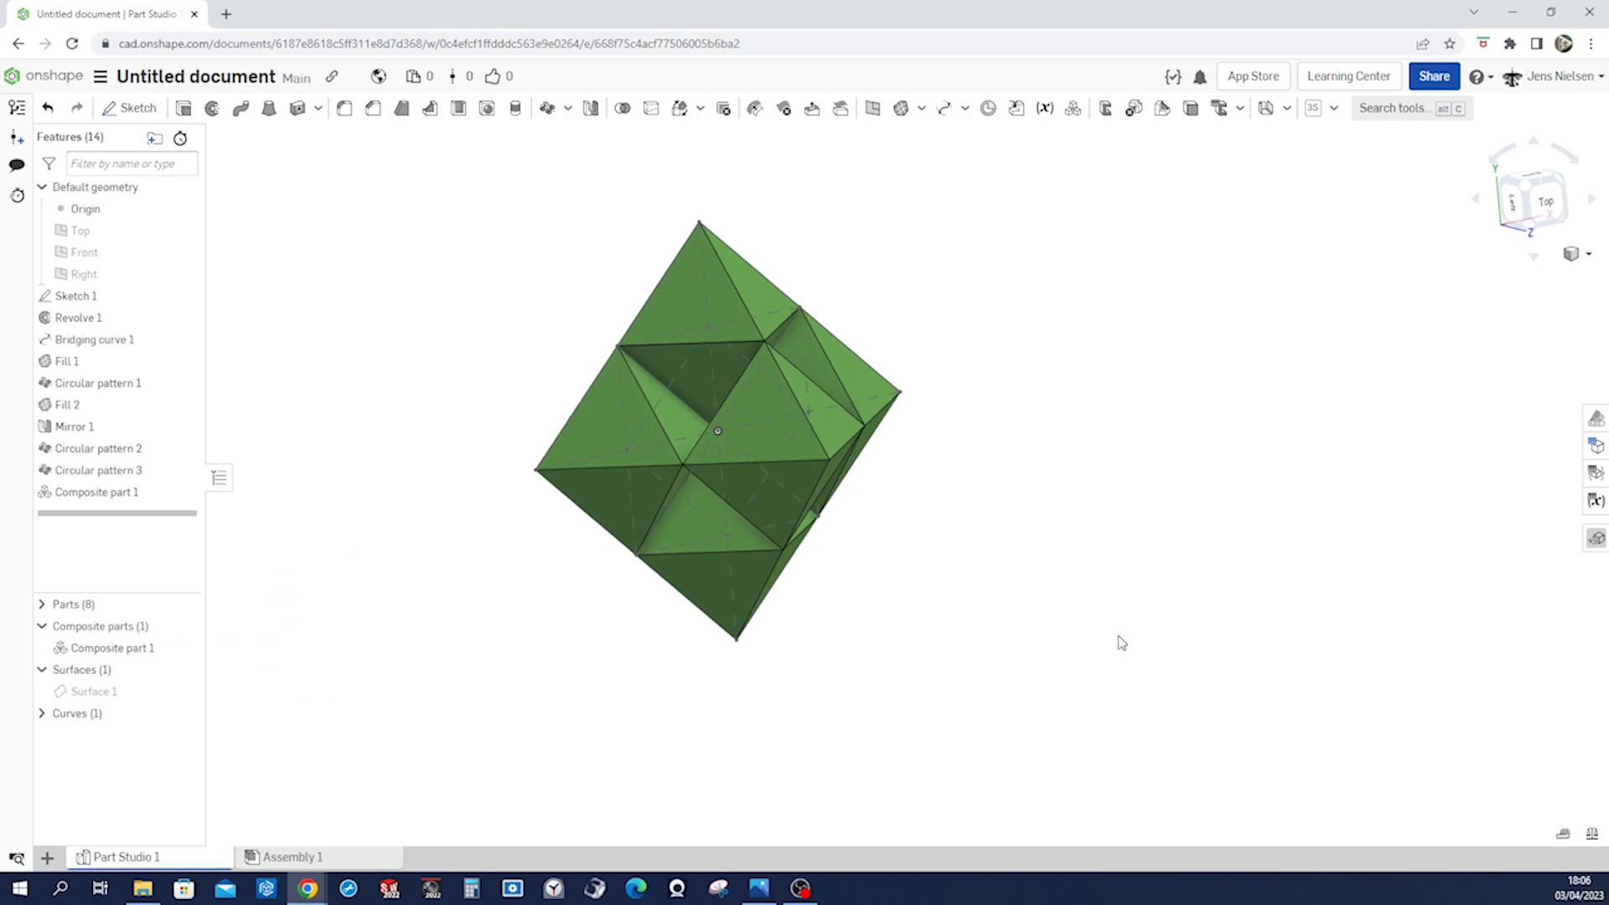
pyautogui.hotkey('shift', '5')
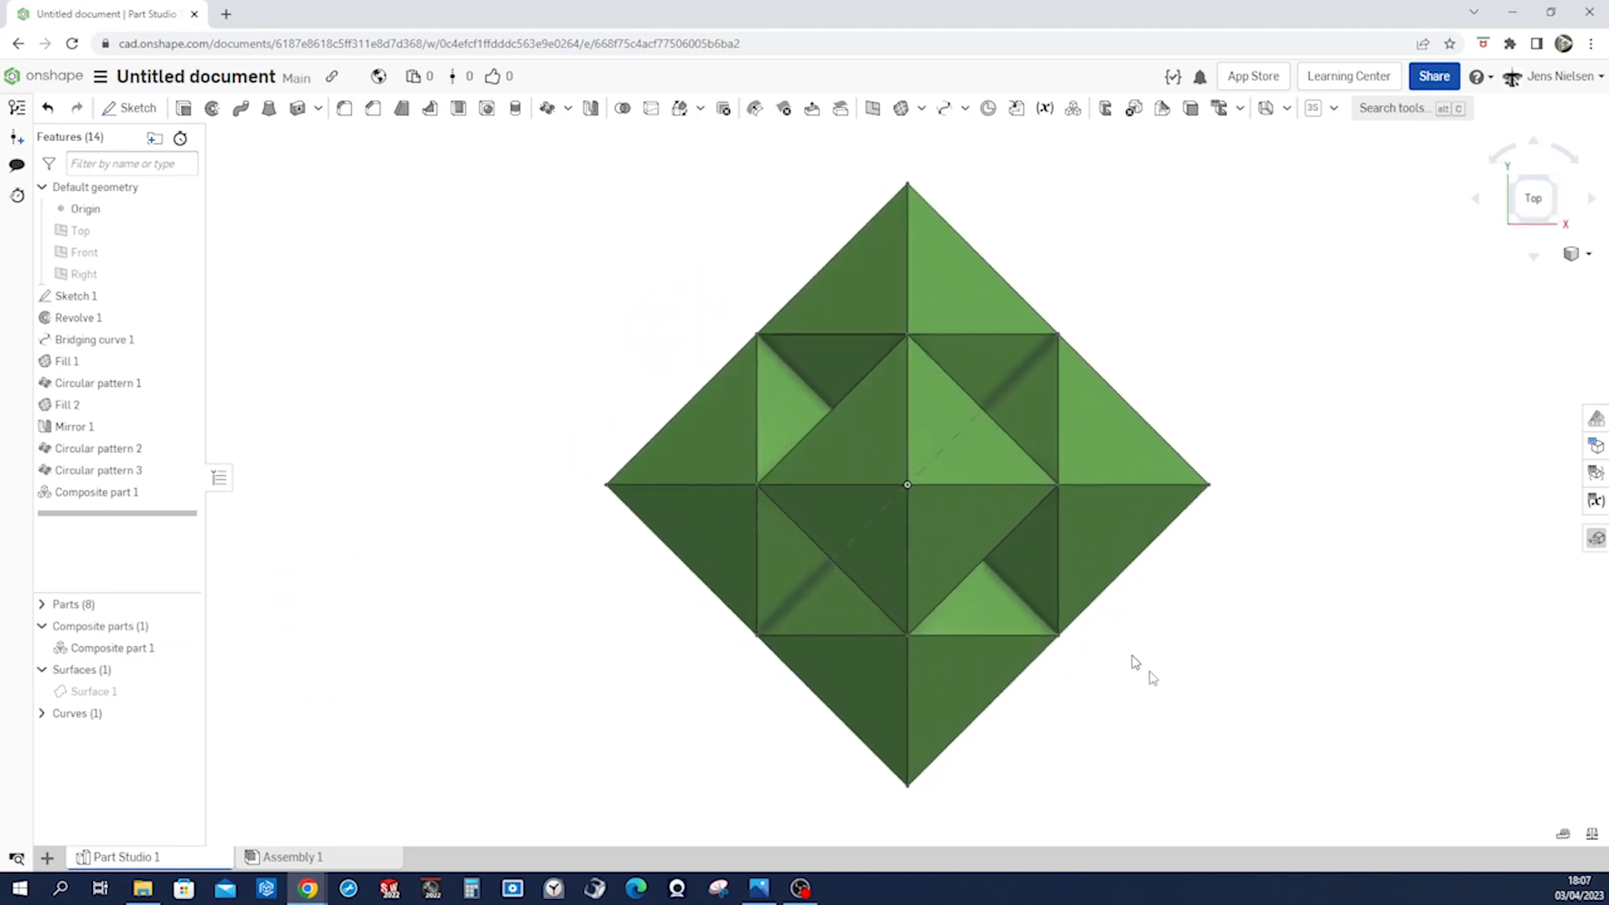
pyautogui.hotkey('shift', '1')
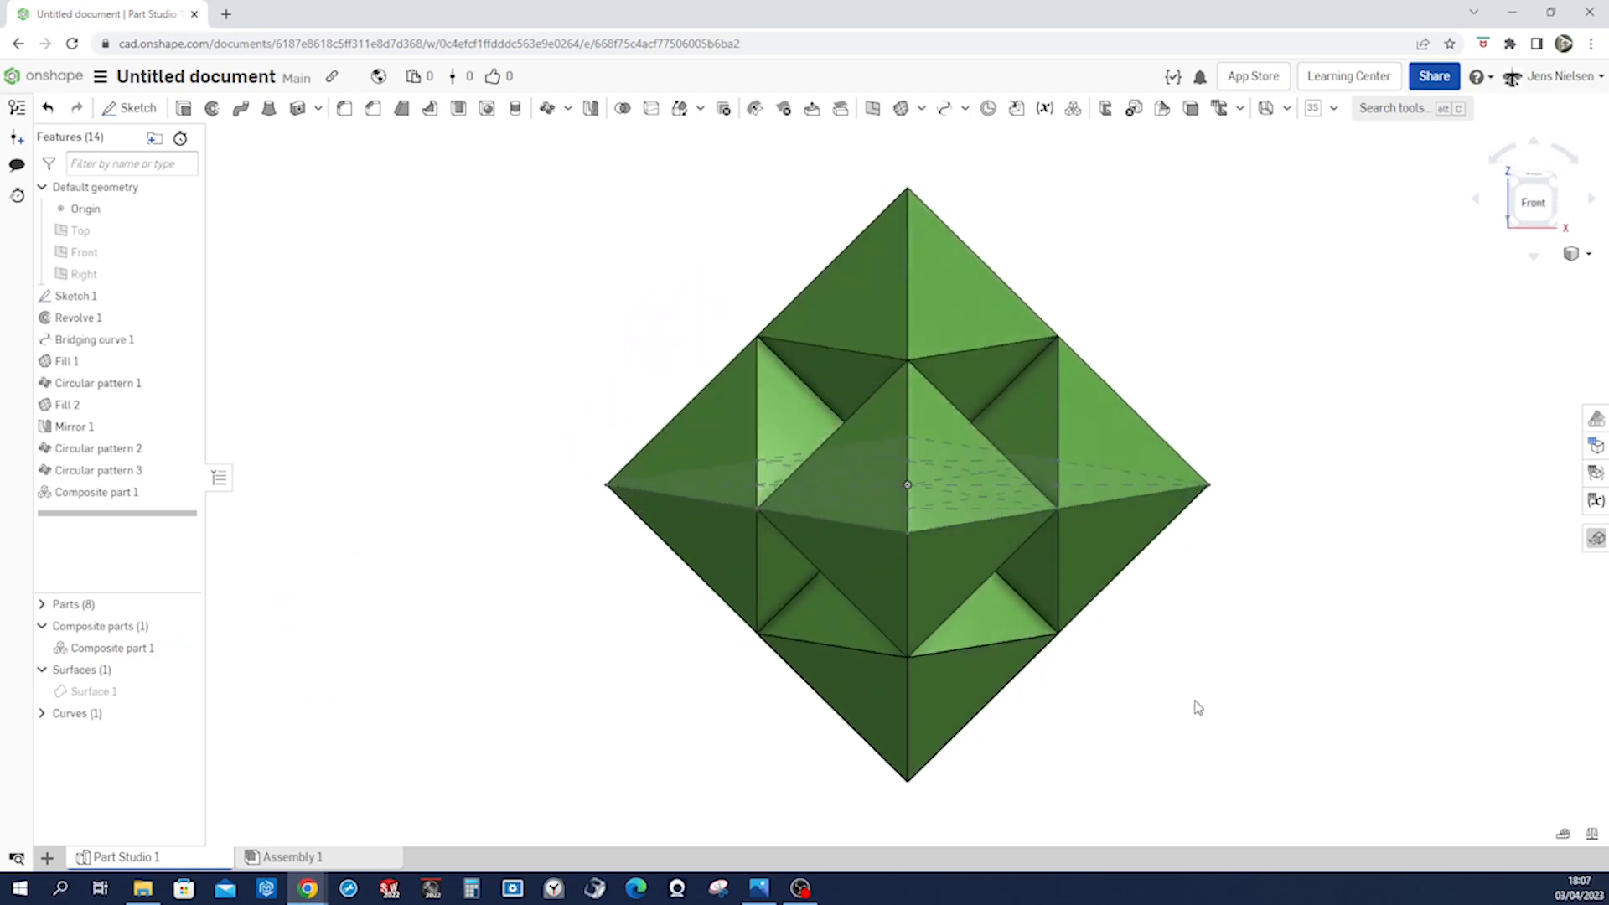
pyautogui.hotkey('shift', '4')
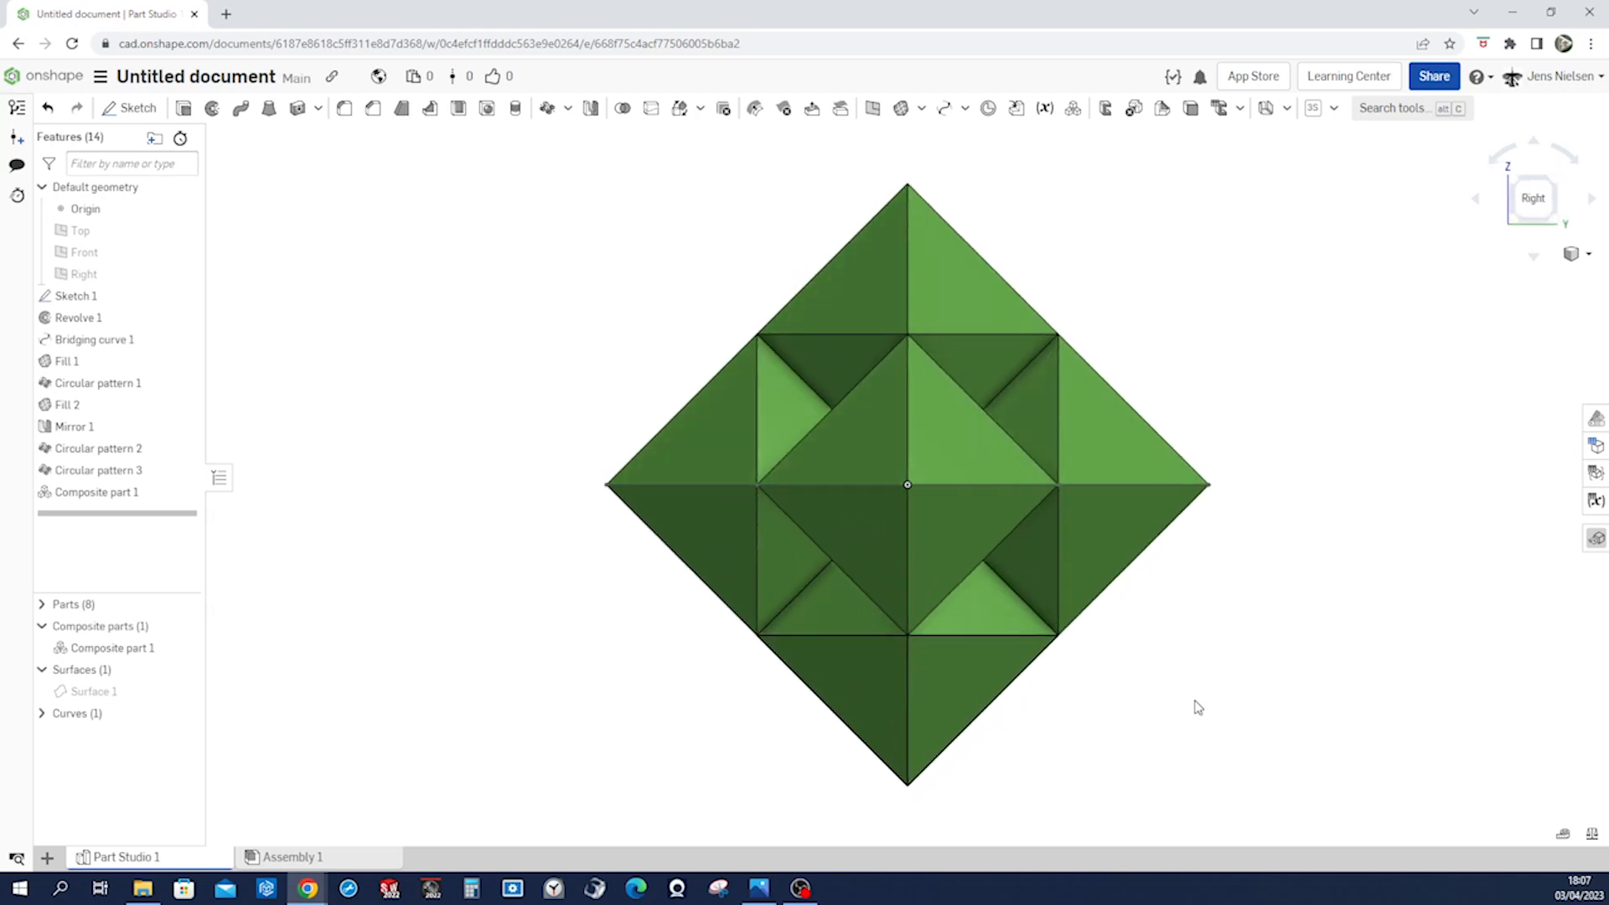
pyautogui.hotkey('shift', '7')
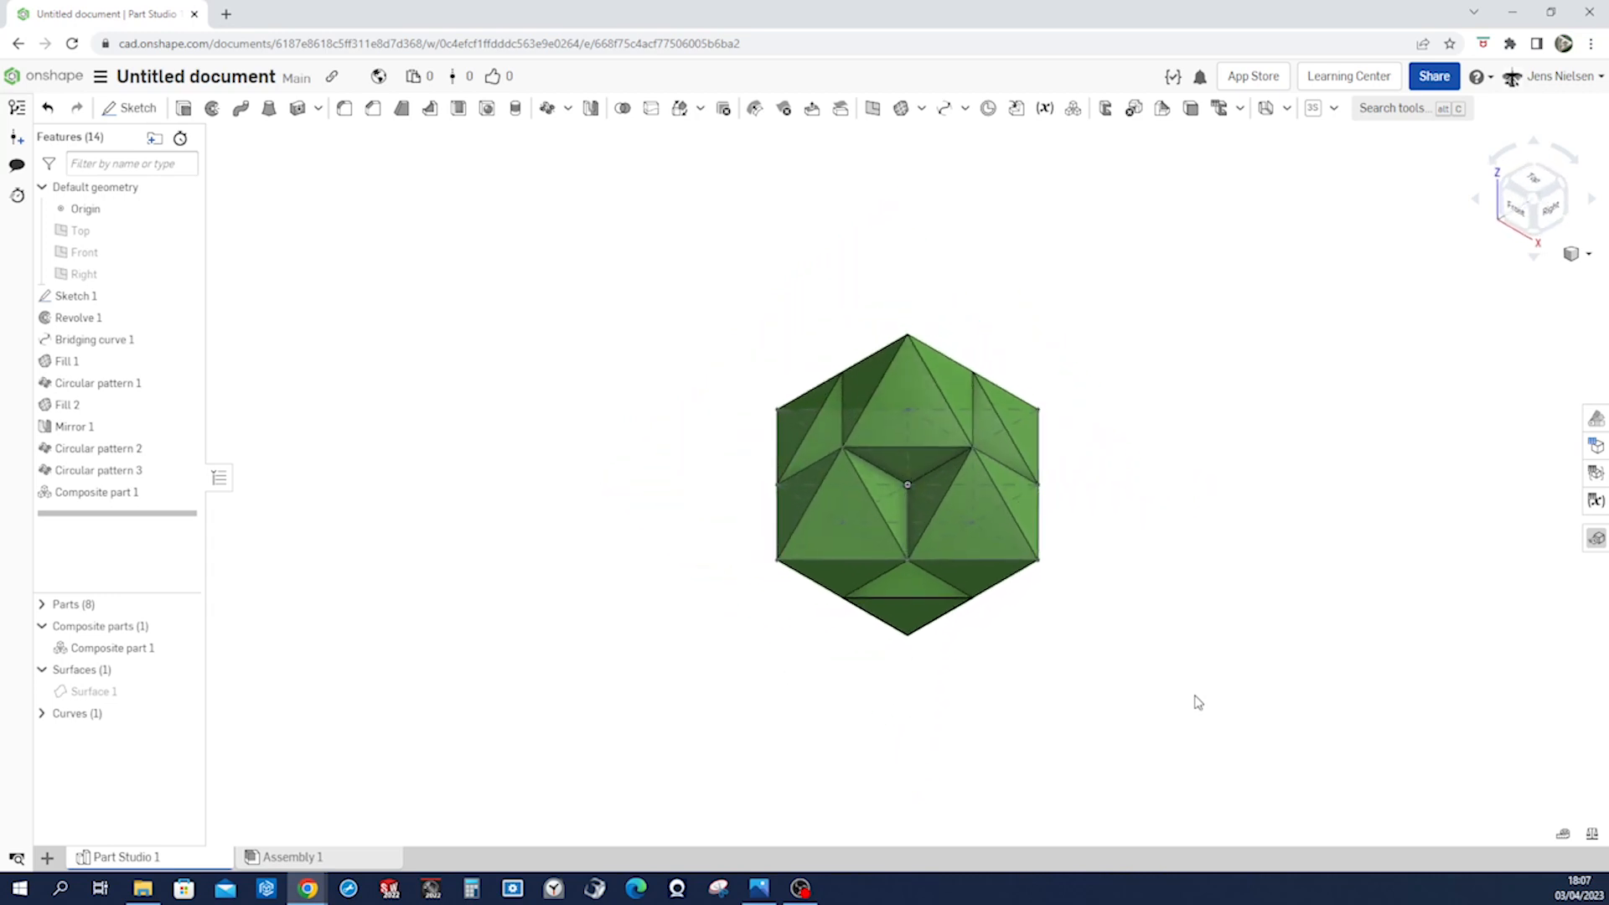